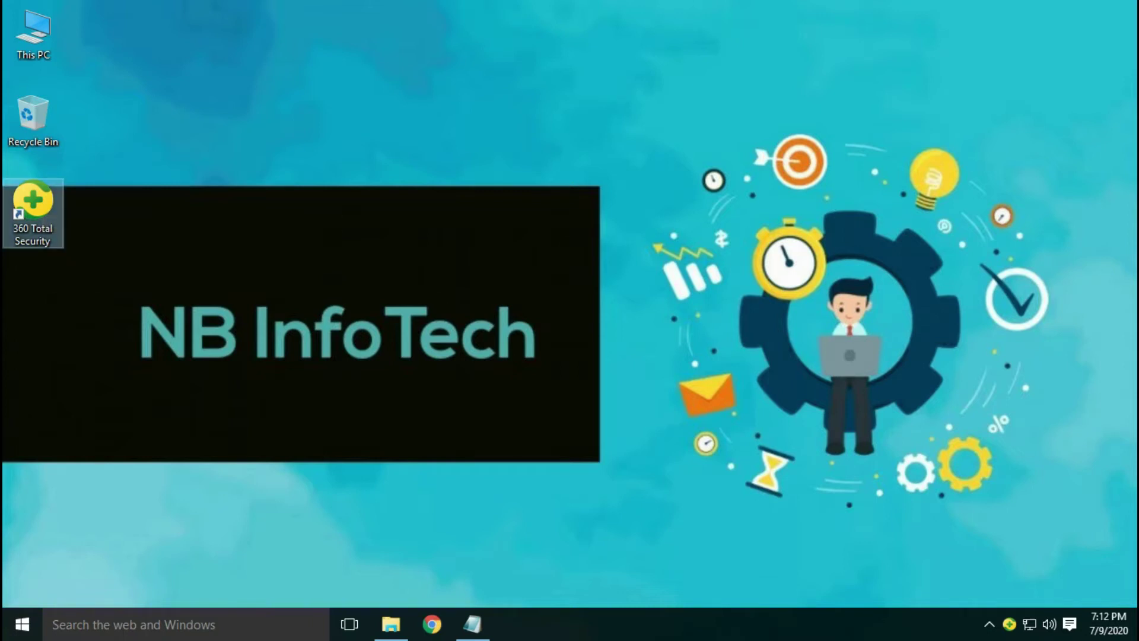
Launch 360 Total Security, close the Explore Features popup and reposition the window.
double_click(32, 207)
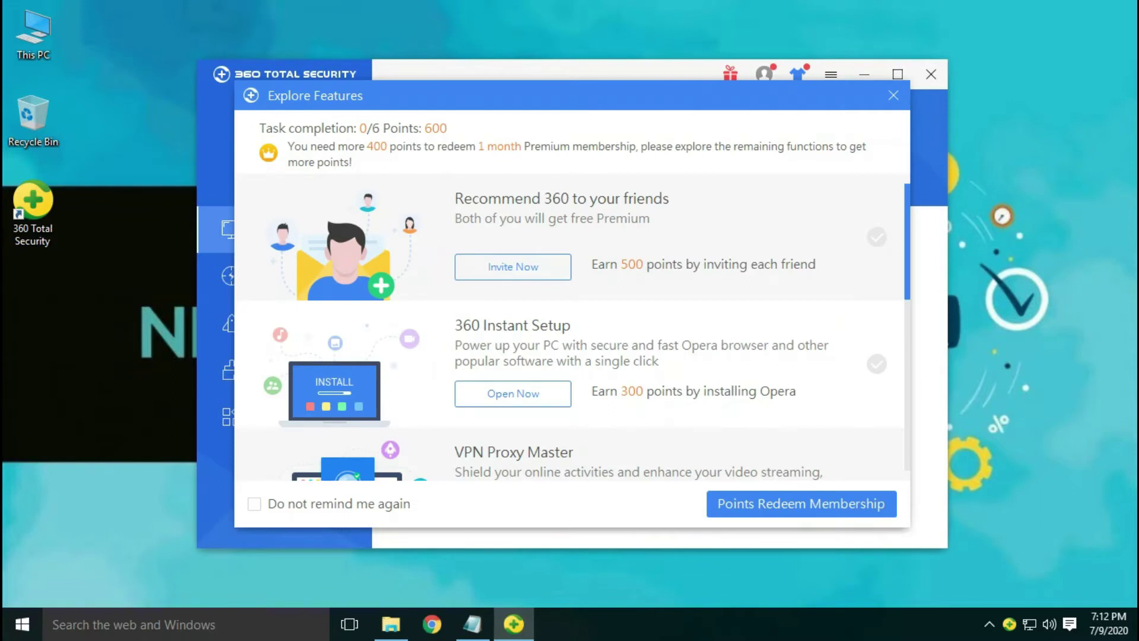
left_click(893, 94)
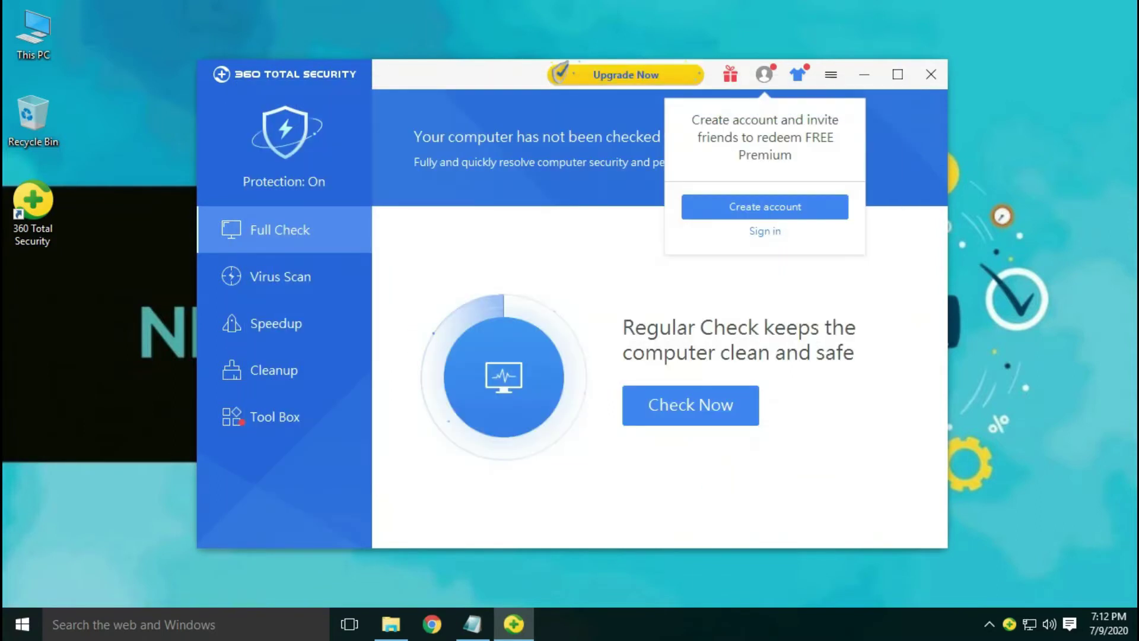
left_click_drag(453, 76, 437, 65)
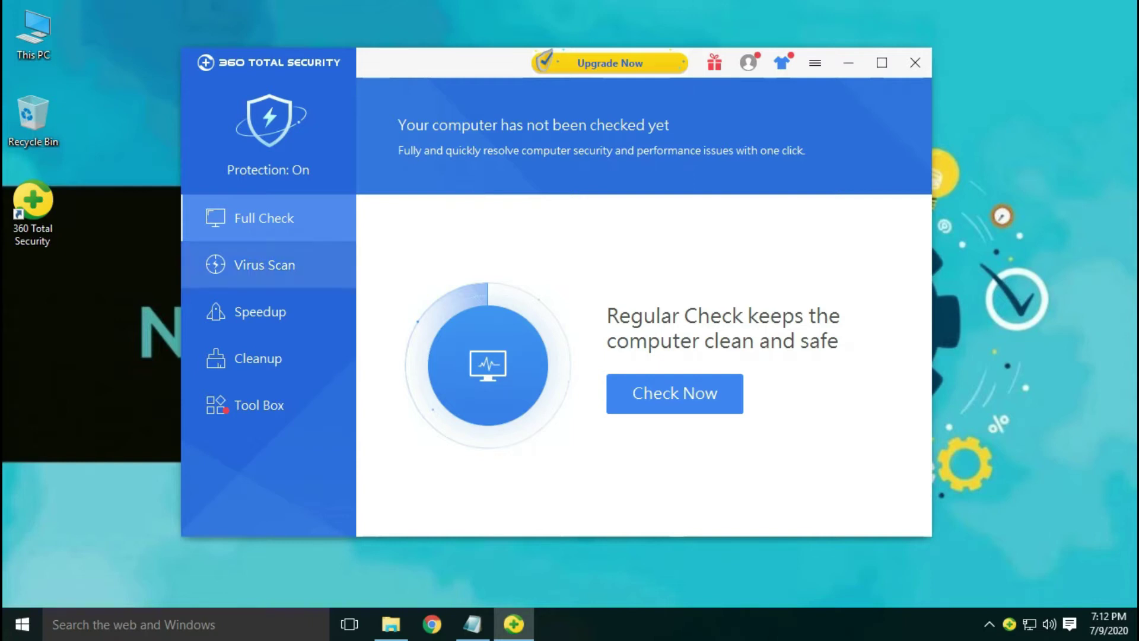
Visit the Virus Scan, Speedup and Cleanup pages, ending on the Tool Box.
left_click(264, 264)
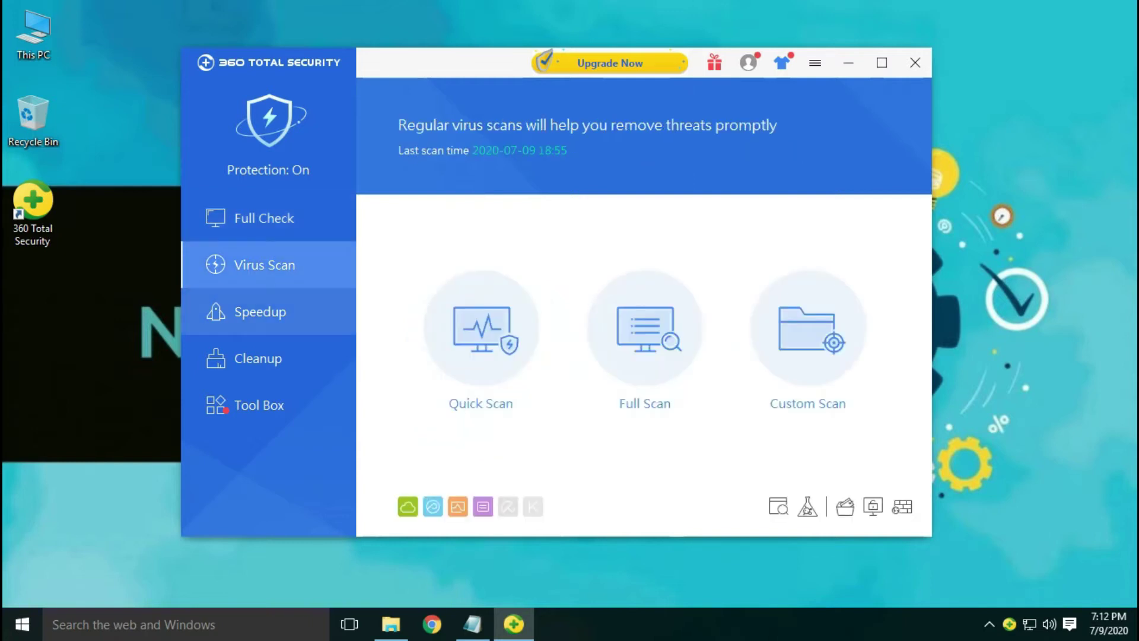
left_click(260, 311)
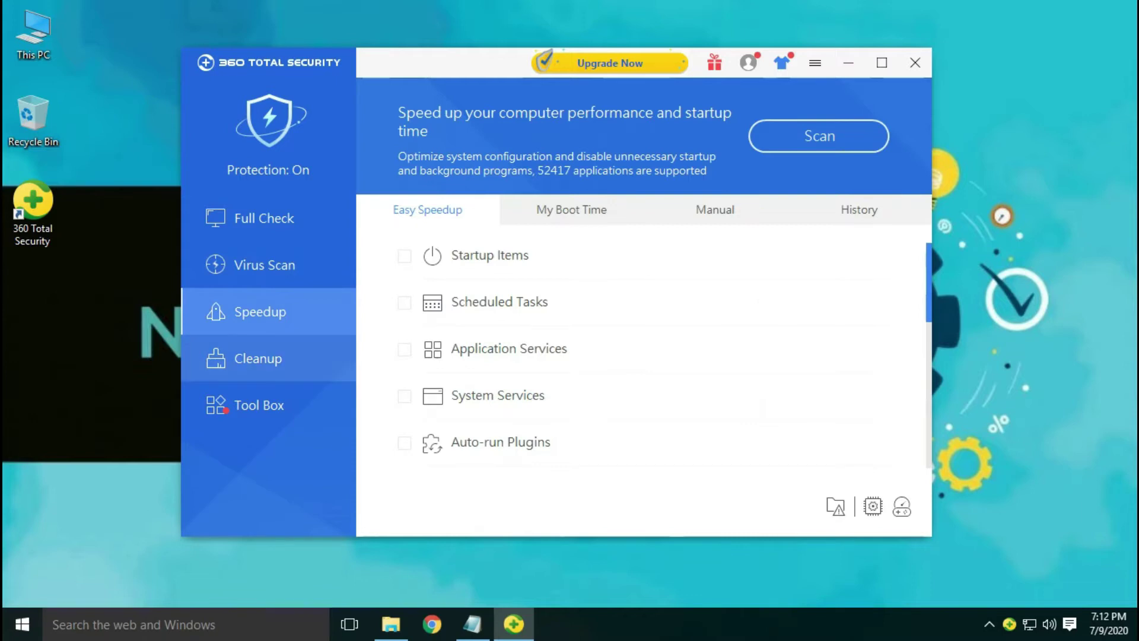
left_click(258, 358)
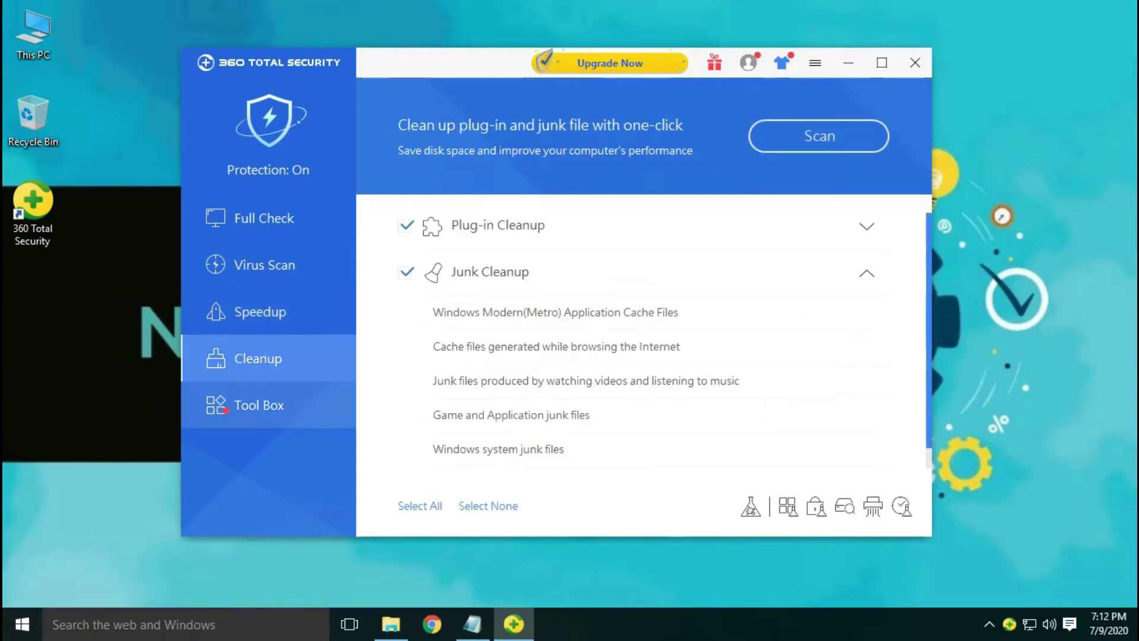
left_click(258, 405)
scroll(645, 278, "down", 5)
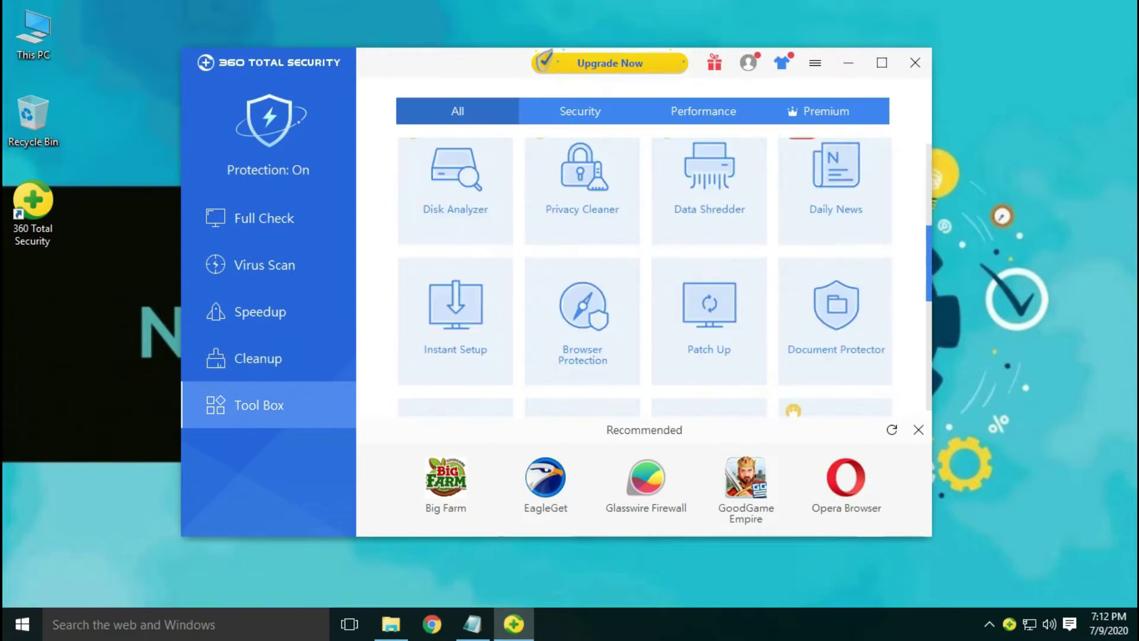
Scroll down and back up through the Tool Box tiles, then go back to Full Check.
scroll(645, 278, "down", 4)
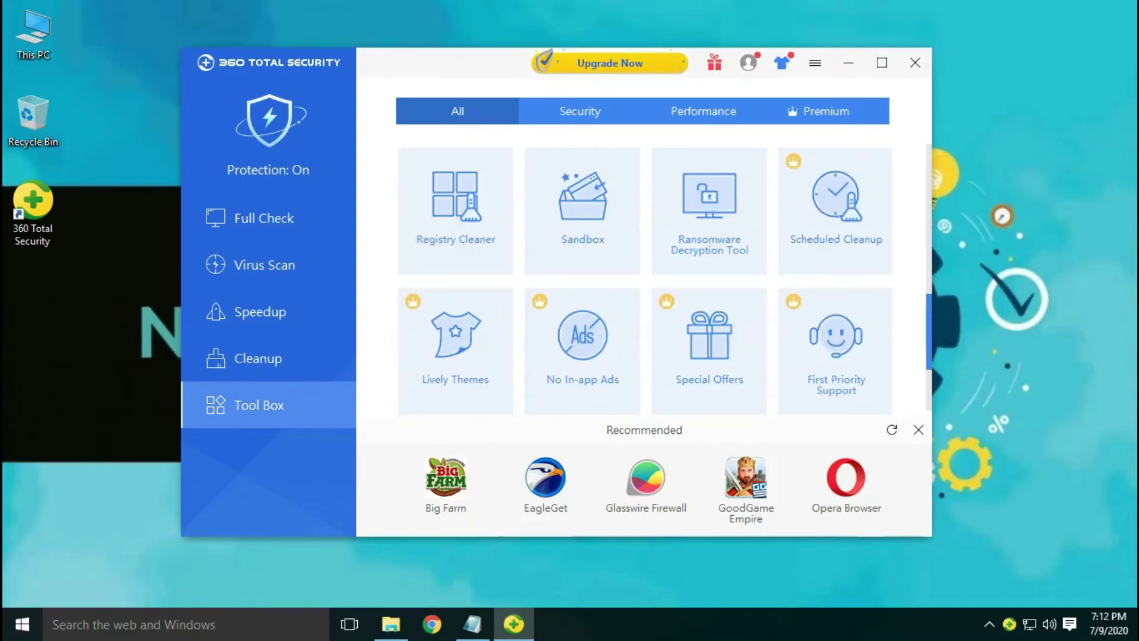
scroll(644, 278, "down", 1)
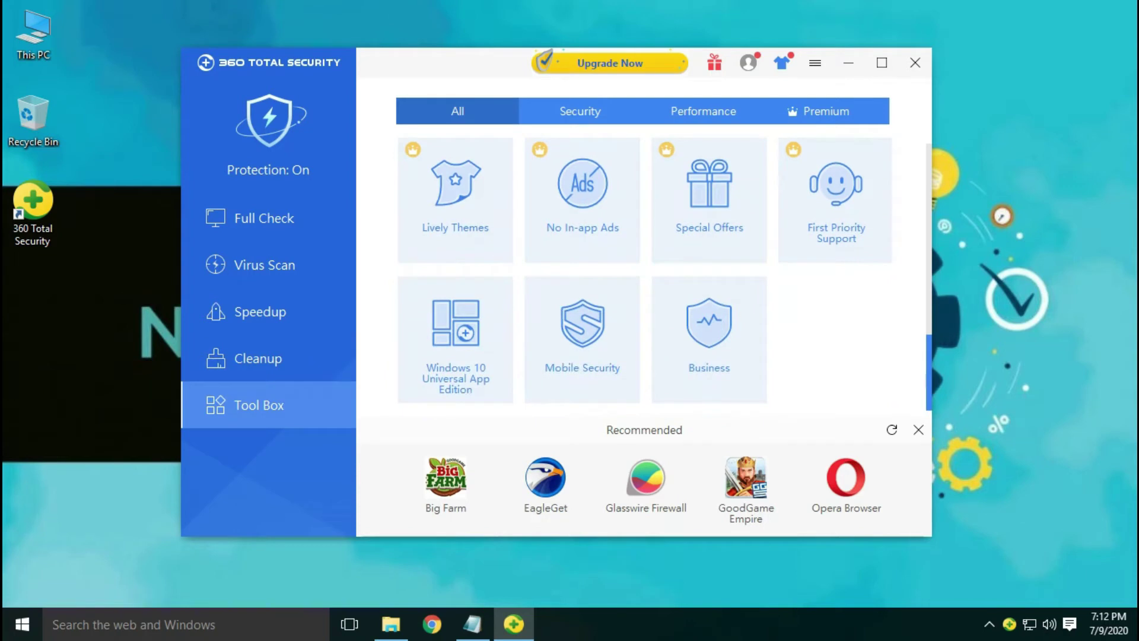
scroll(644, 278, "up", 3)
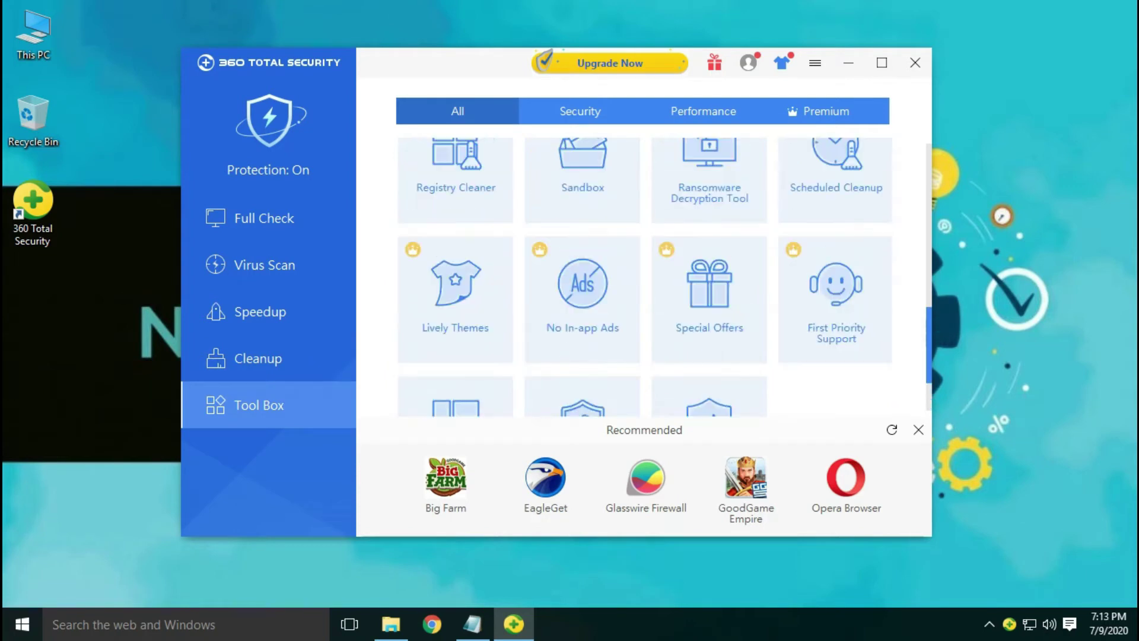
scroll(644, 278, "up", 3)
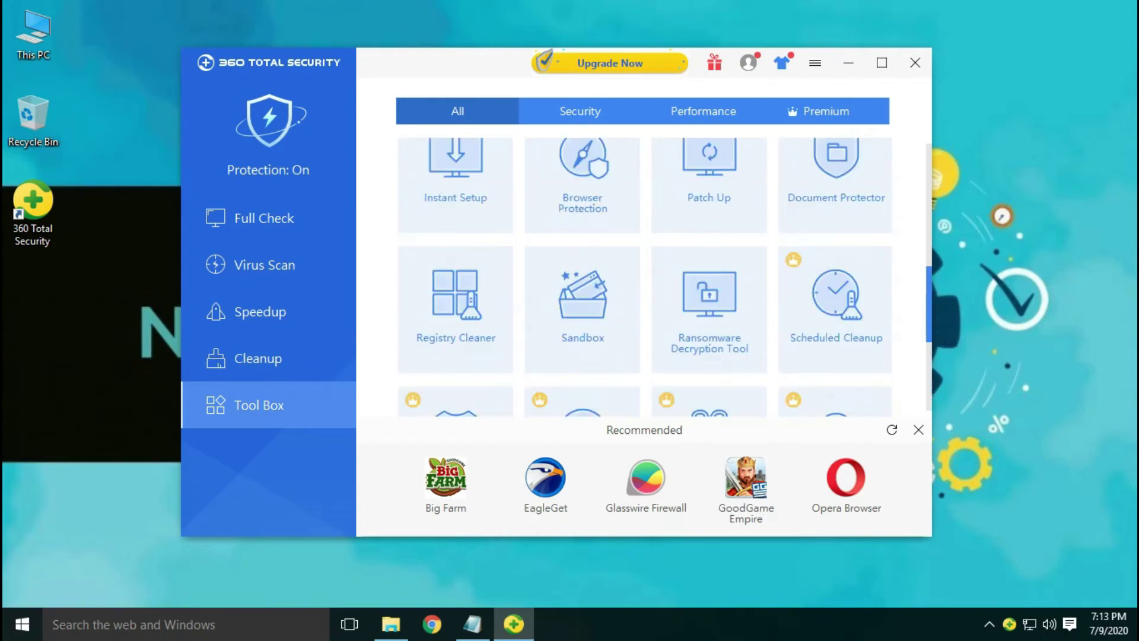
scroll(664, 278, "up", 4)
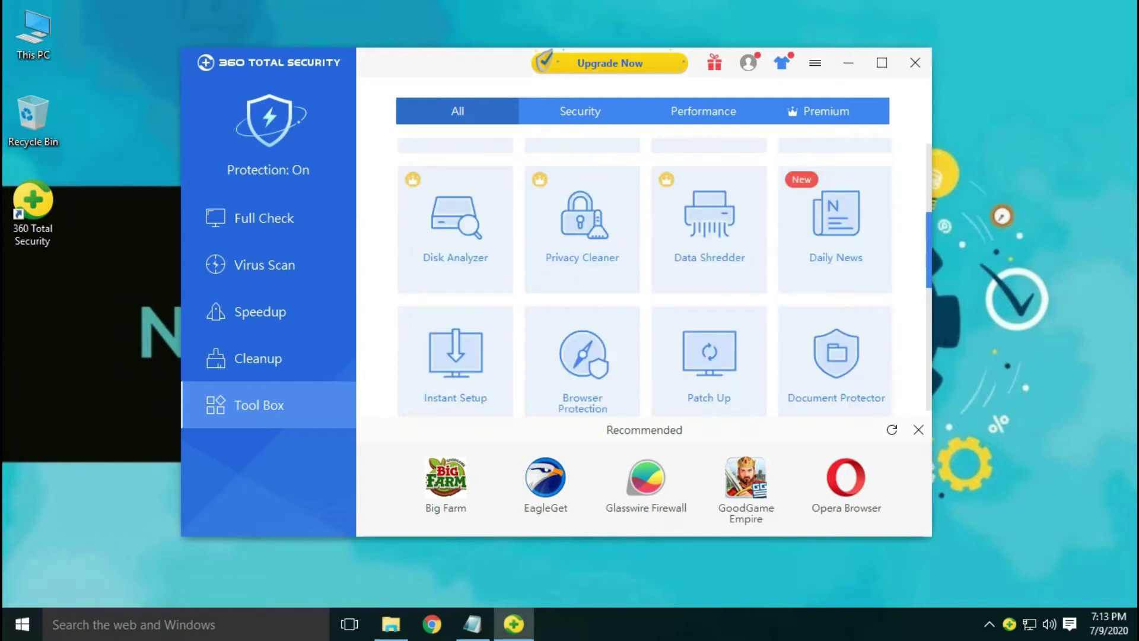
scroll(644, 277, "up", 1)
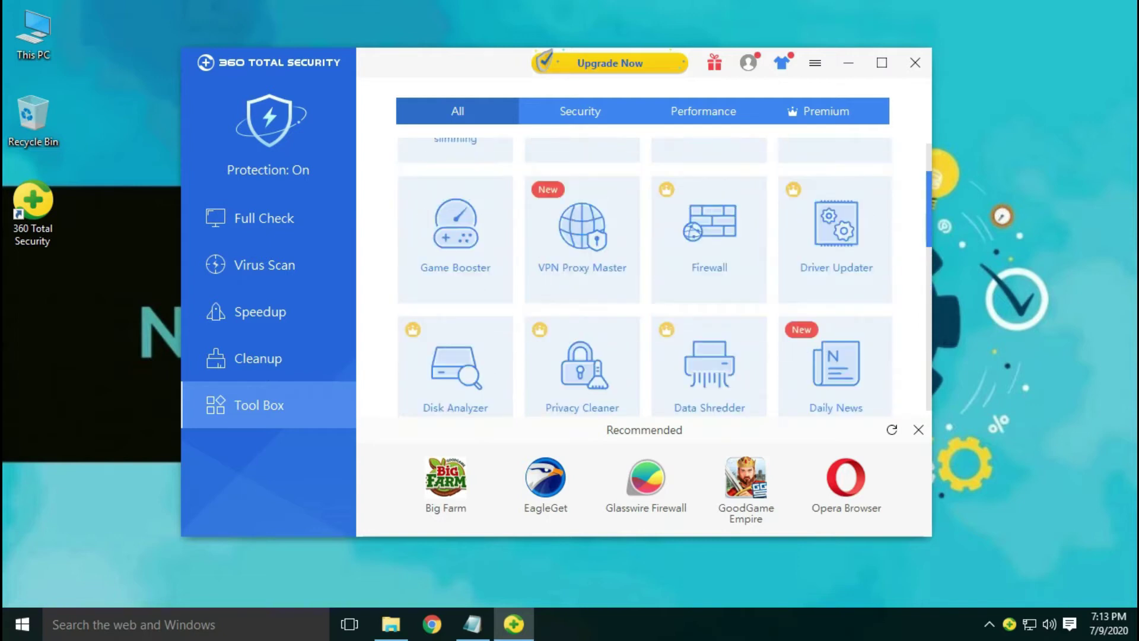
scroll(644, 278, "up", 1)
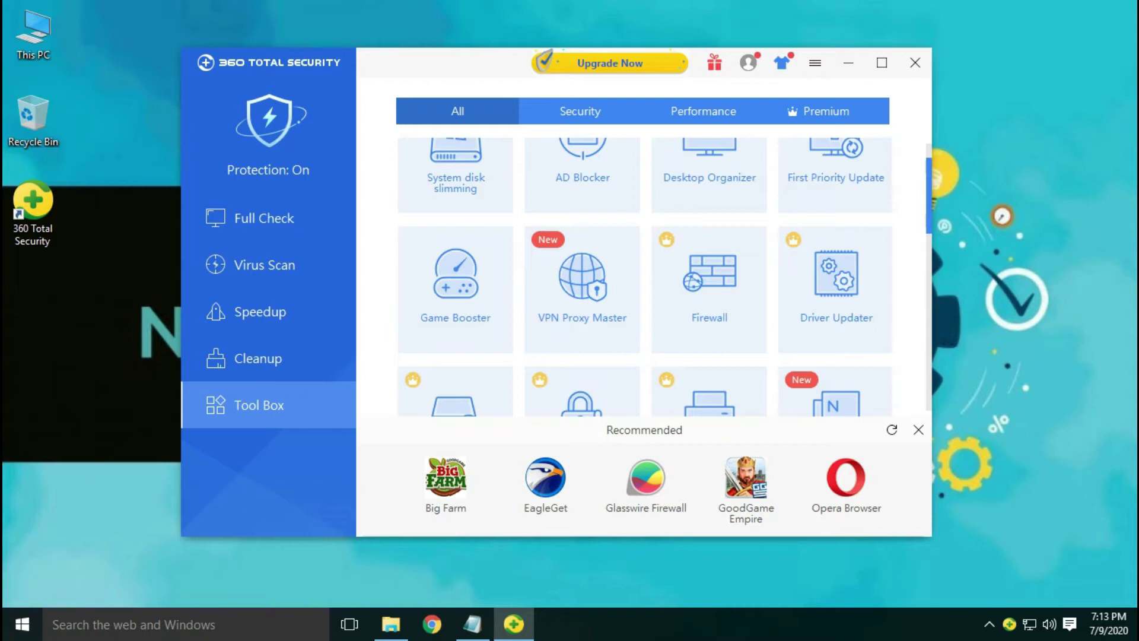
scroll(664, 276, "up", 1)
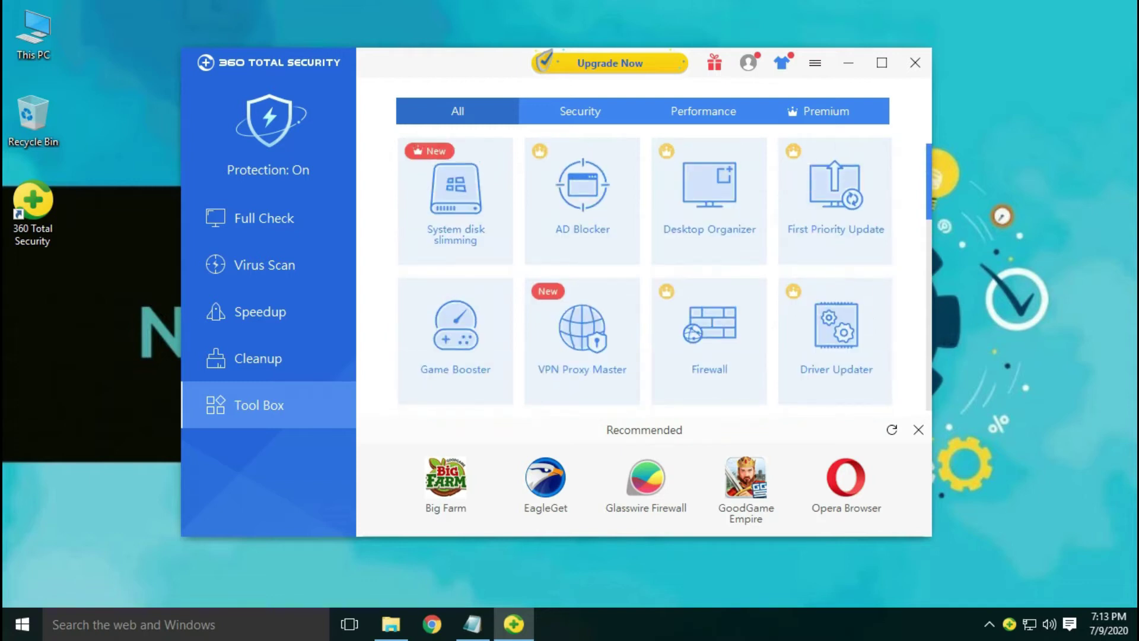
left_click(264, 218)
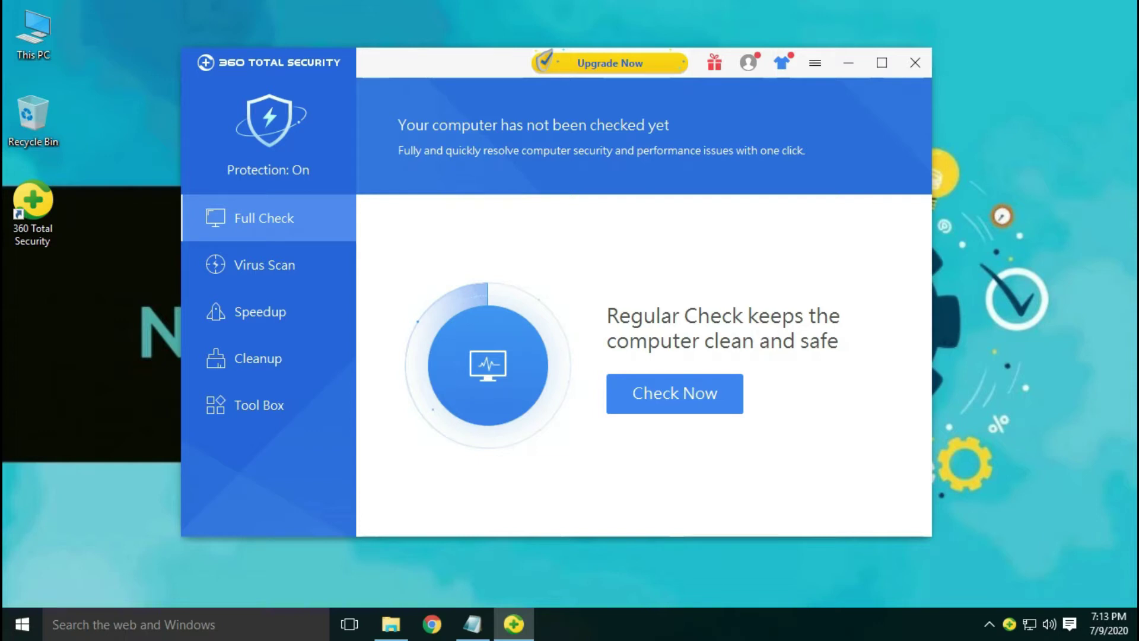
Inspect the scan engine details on Virus Scan, then start downloading the Ransomware Decryption Tool.
left_click(264, 265)
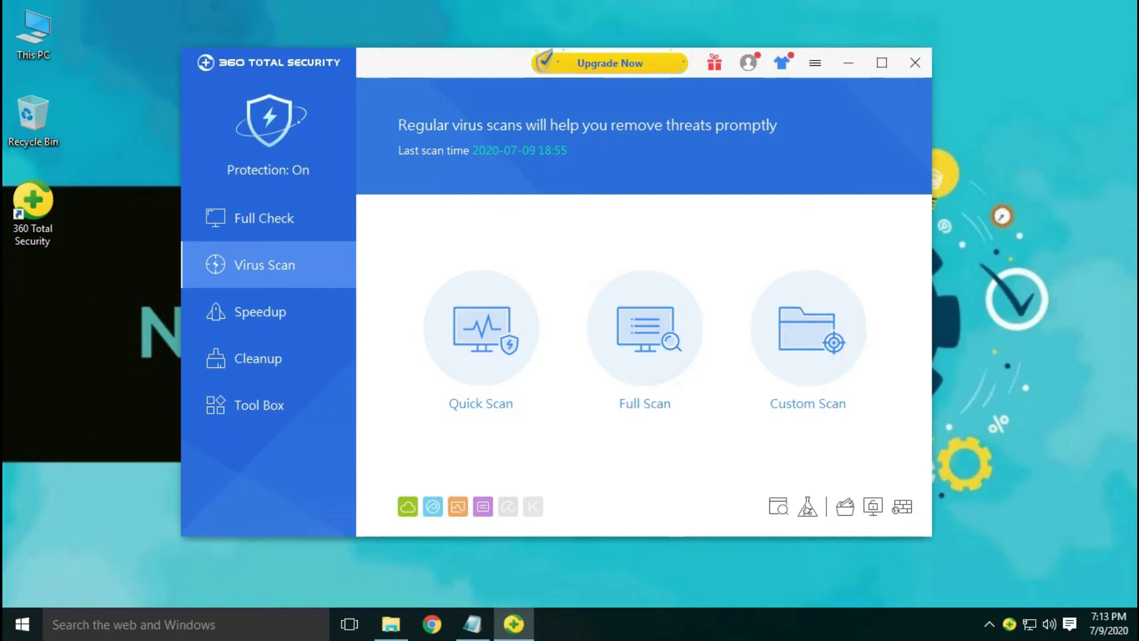
mouse_move(407, 506)
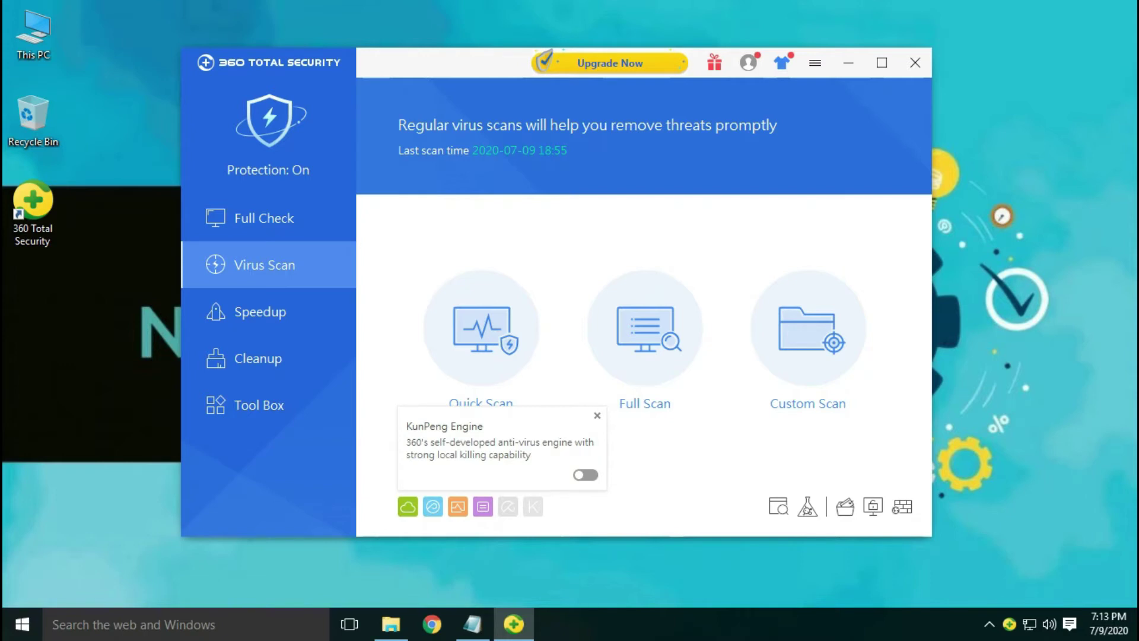
left_click_drag(444, 51, 441, 53)
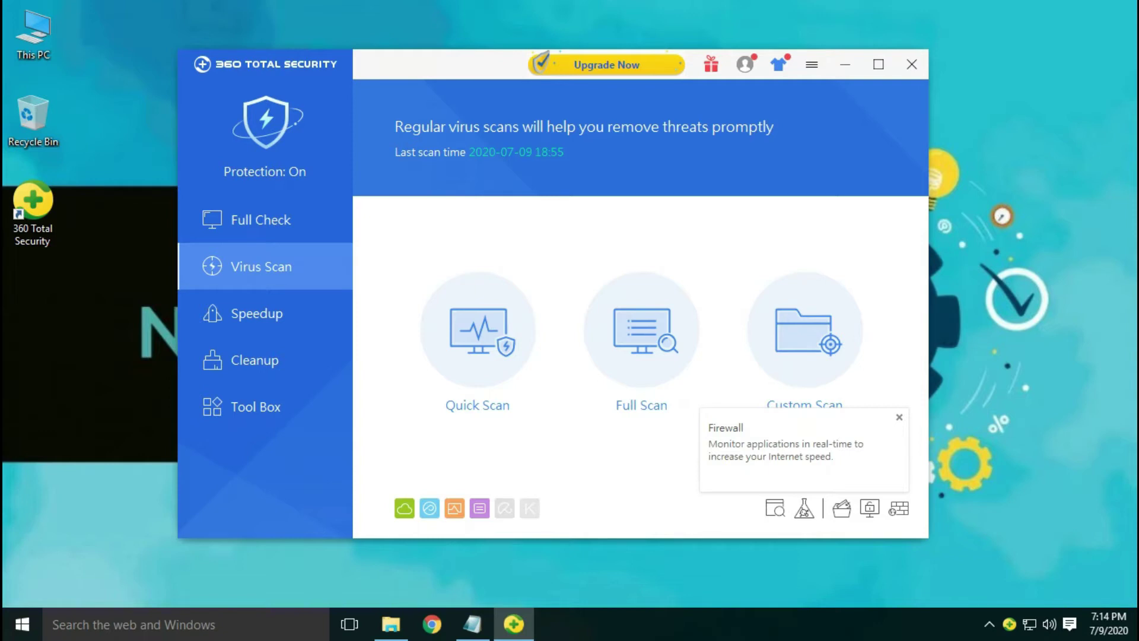
left_click(255, 406)
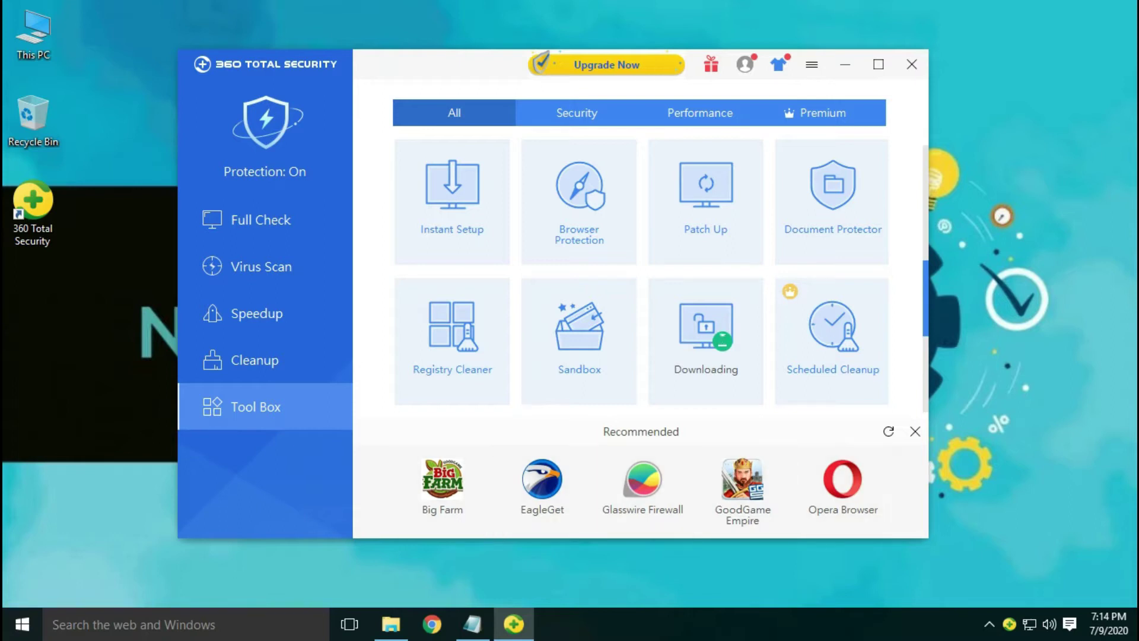
Launch the ransomware decryption tool and dismiss its Upgrade to Premium advert.
left_click(914, 431)
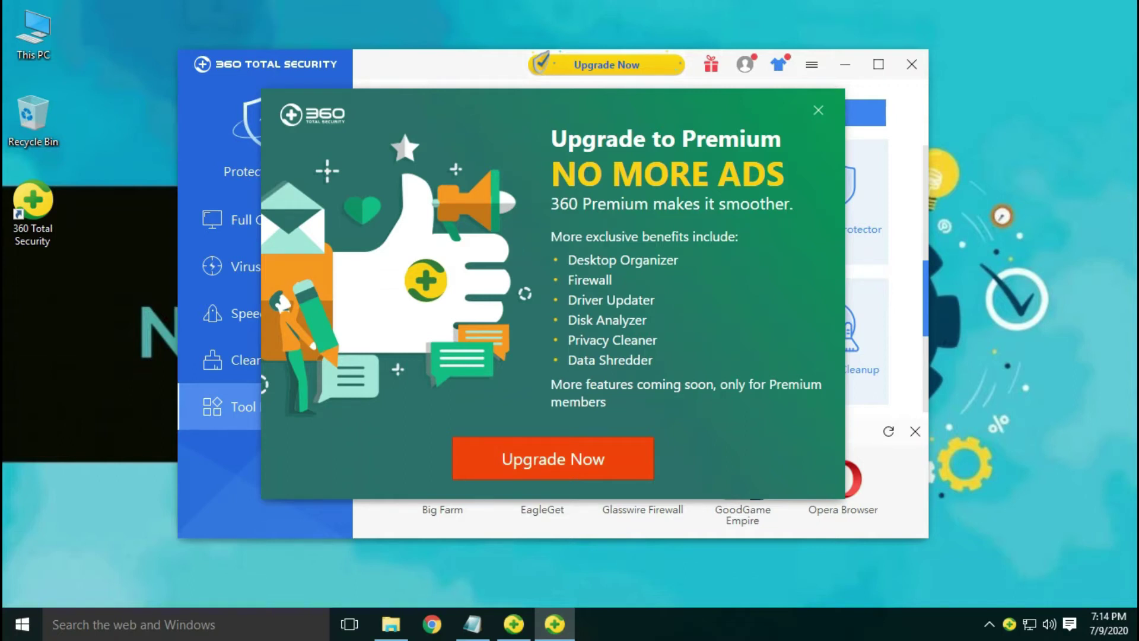
left_click(817, 110)
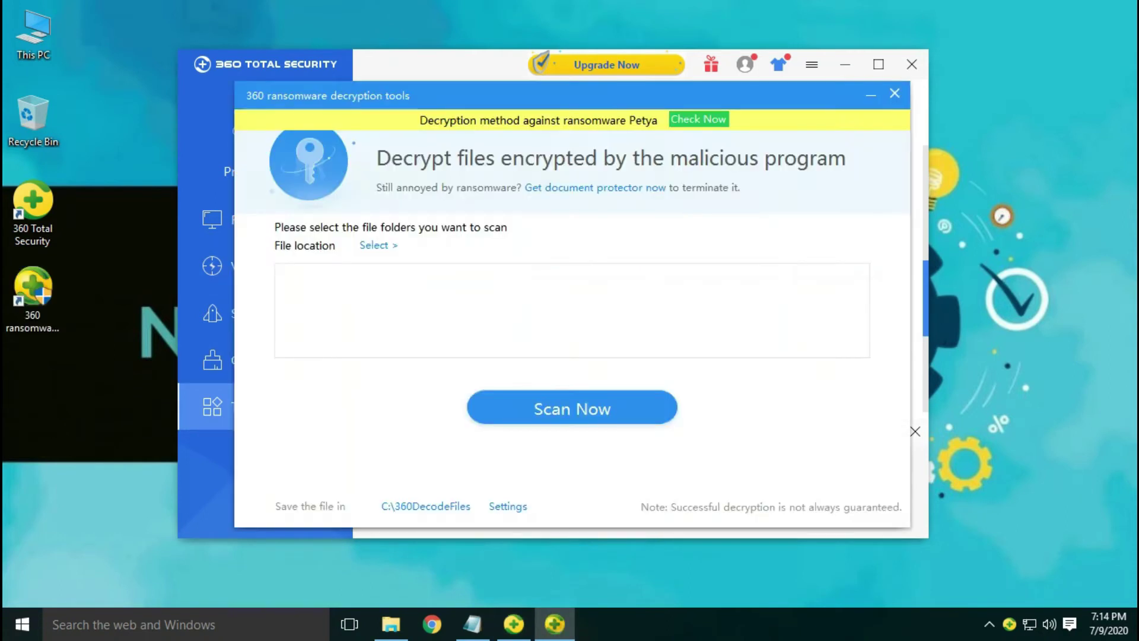
left_click_drag(487, 94, 394, 38)
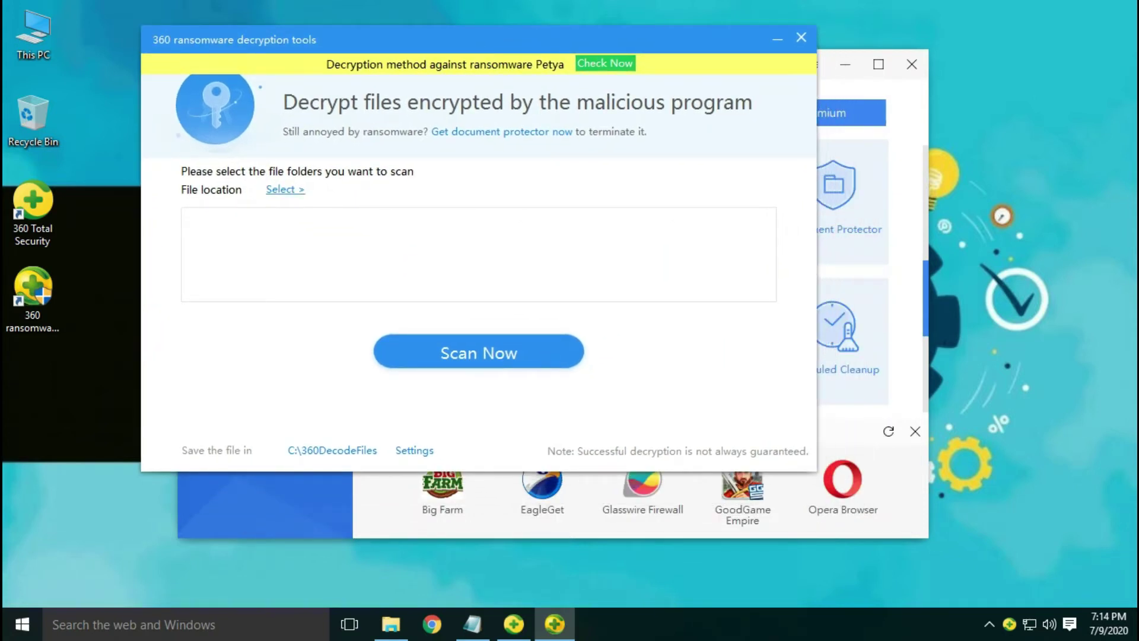
Cancel the folder selection and quit the decryption tool, confirming the exit.
left_click(284, 189)
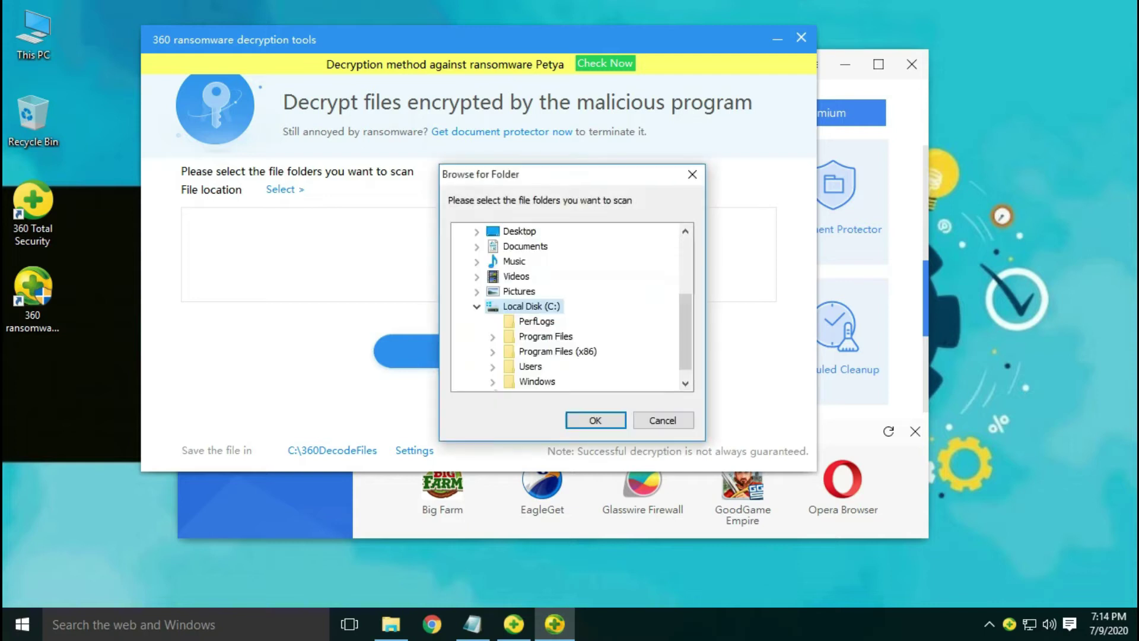
left_click(663, 420)
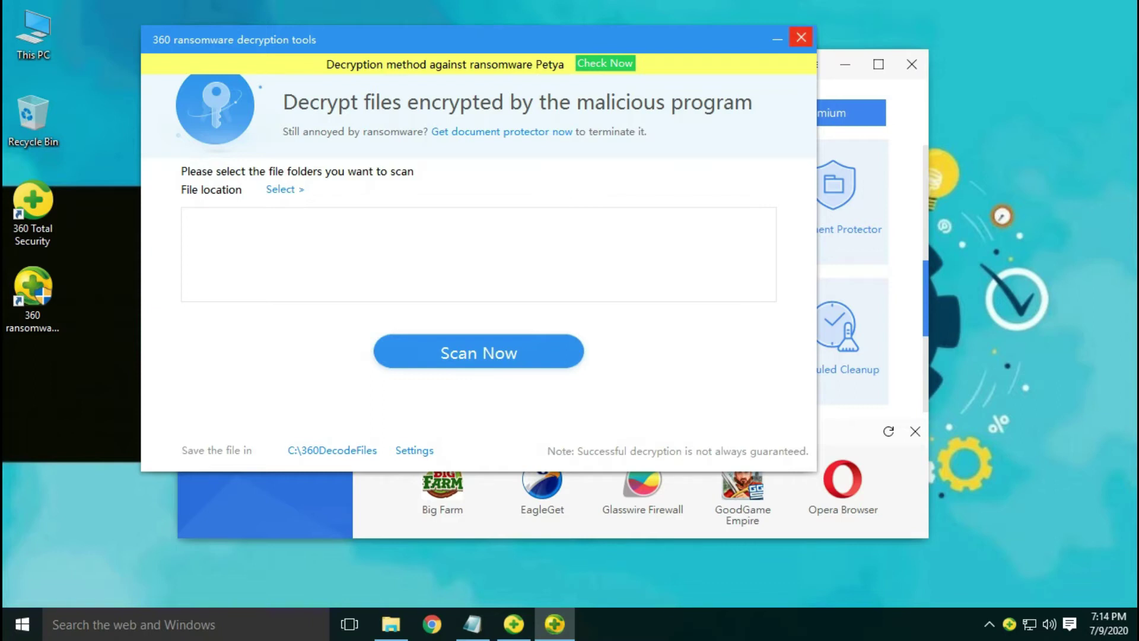
left_click(800, 38)
key("Return")
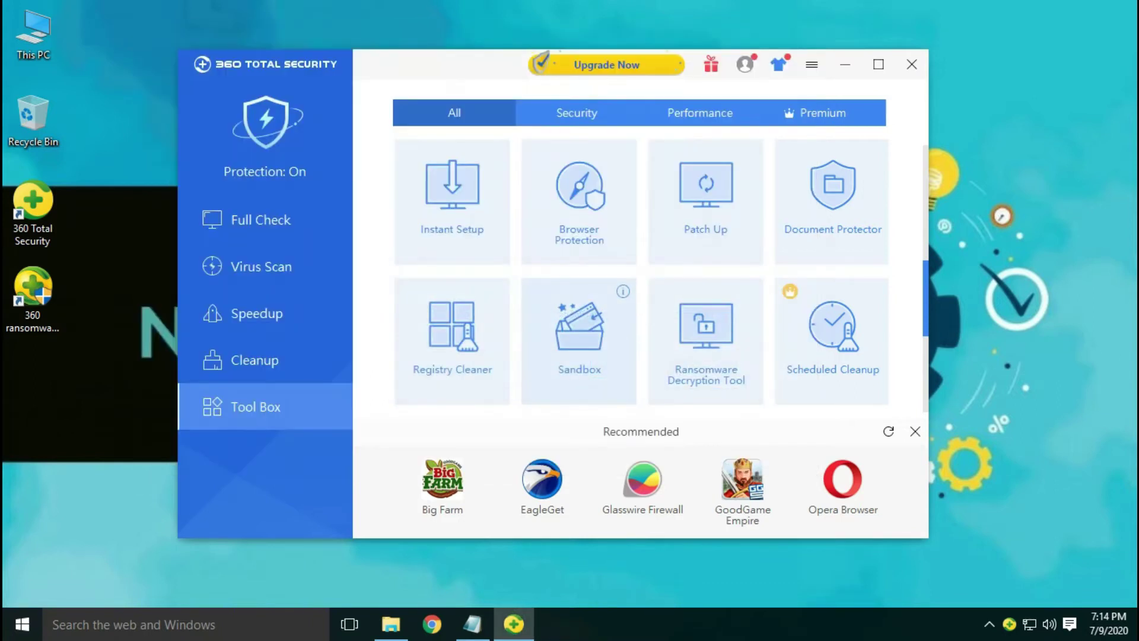
Open the Firewall and check its Usage, Connection and Alerts views, then close it.
left_click(261, 266)
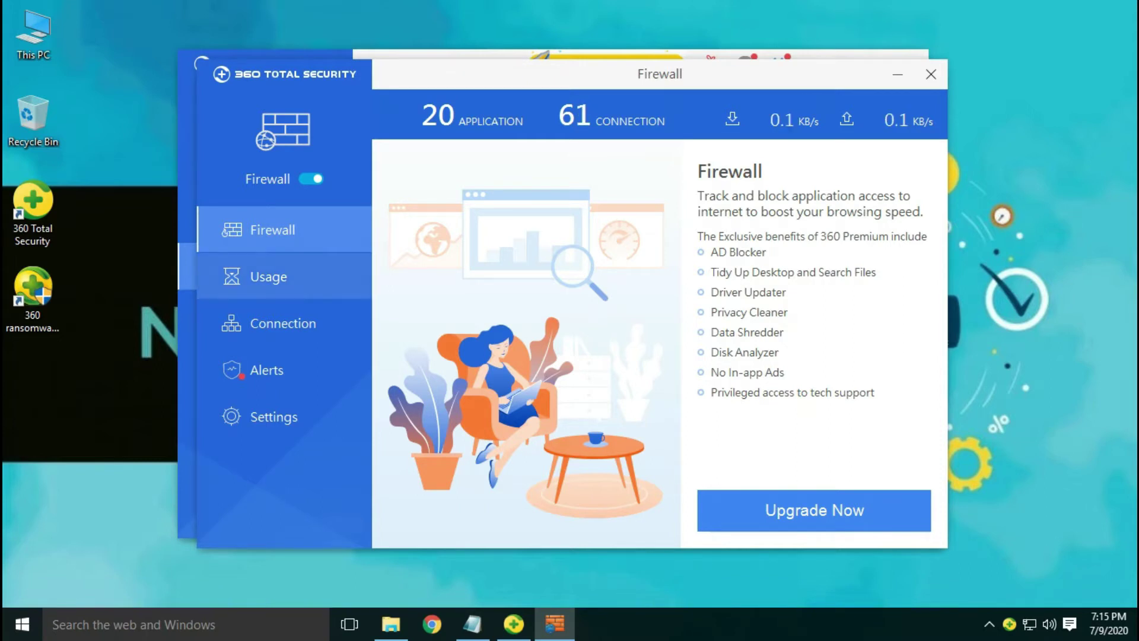
left_click(268, 276)
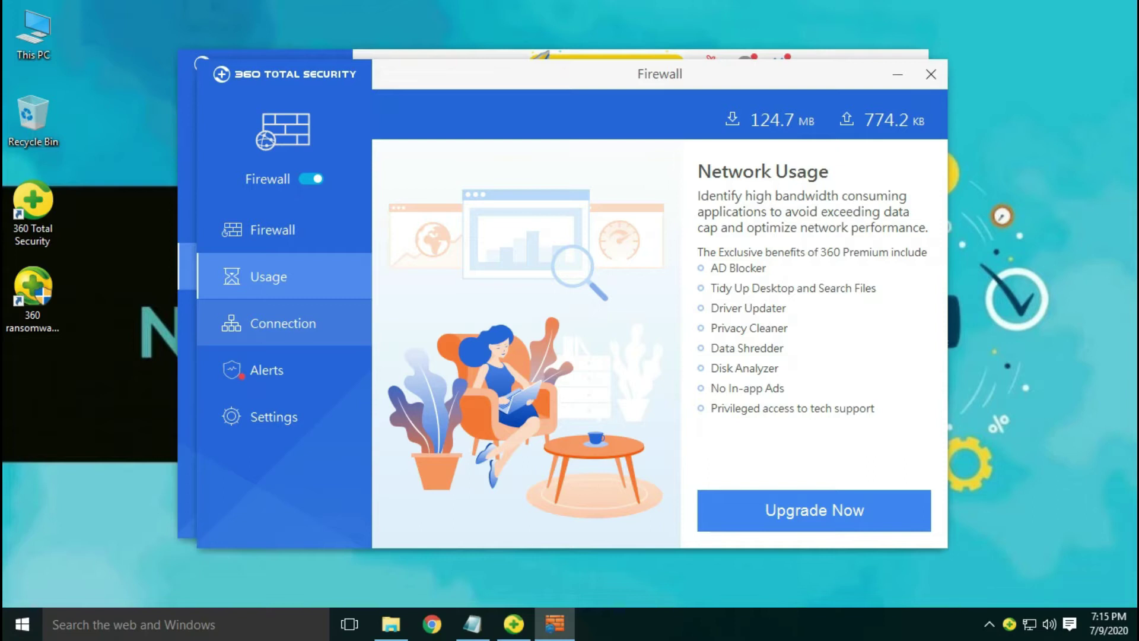
left_click(283, 322)
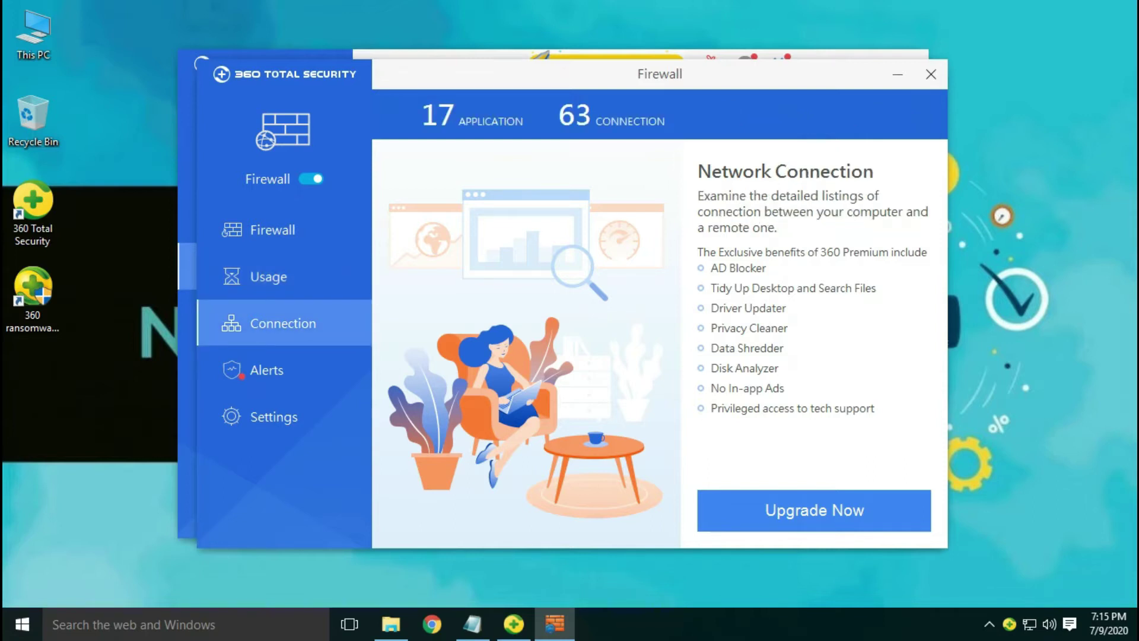
left_click(266, 369)
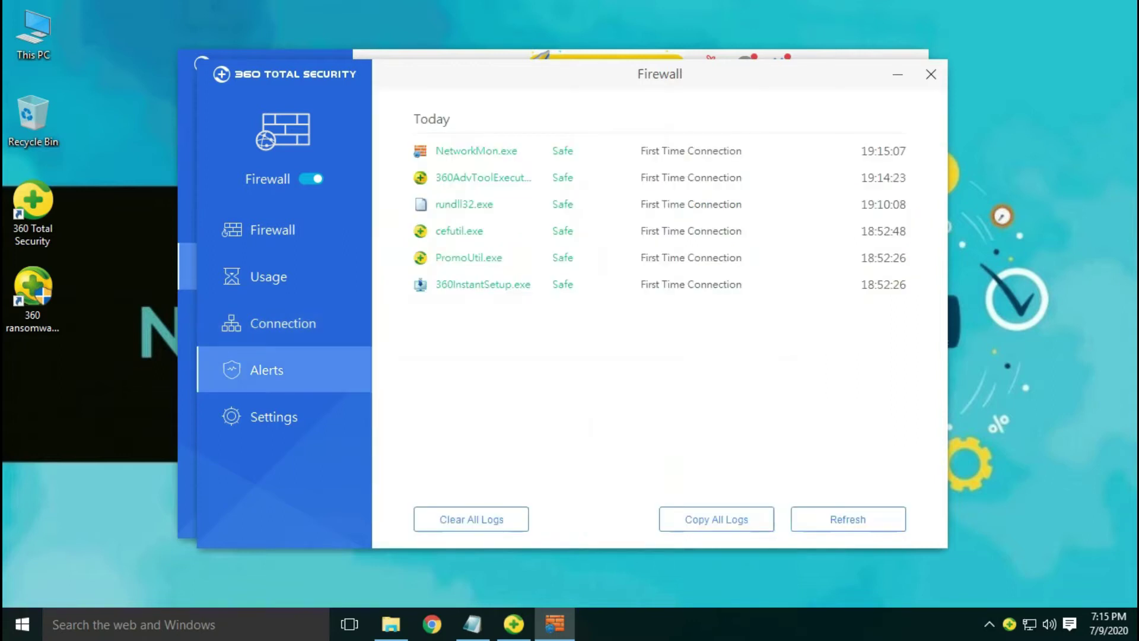
key("alt+F4")
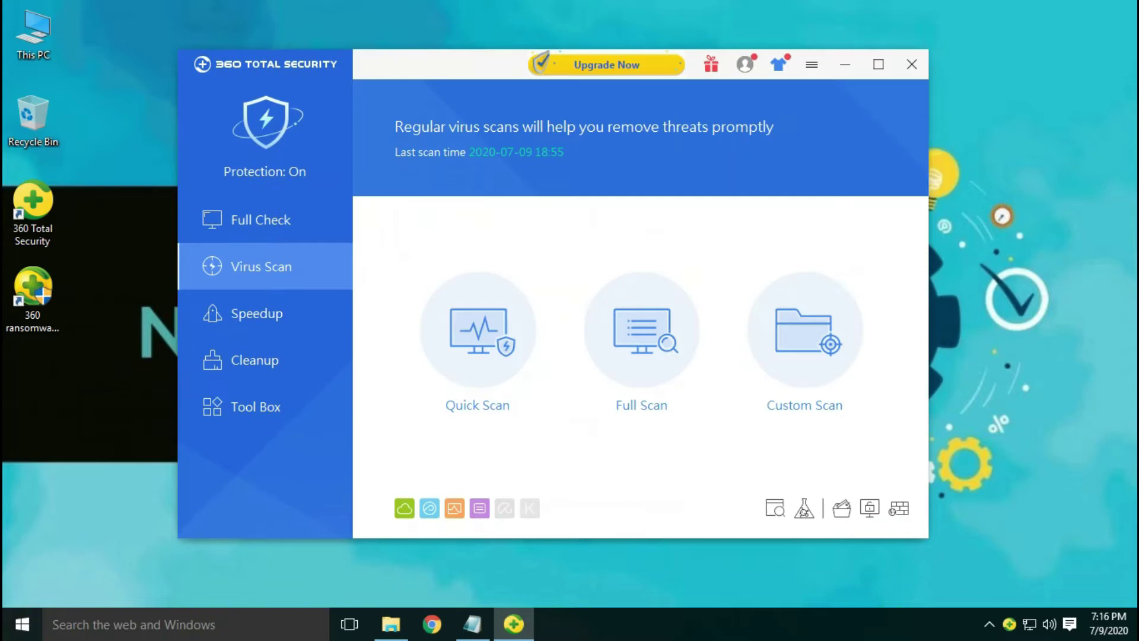
From Full Check, scroll through the Latest themes gallery and close it.
left_click(261, 220)
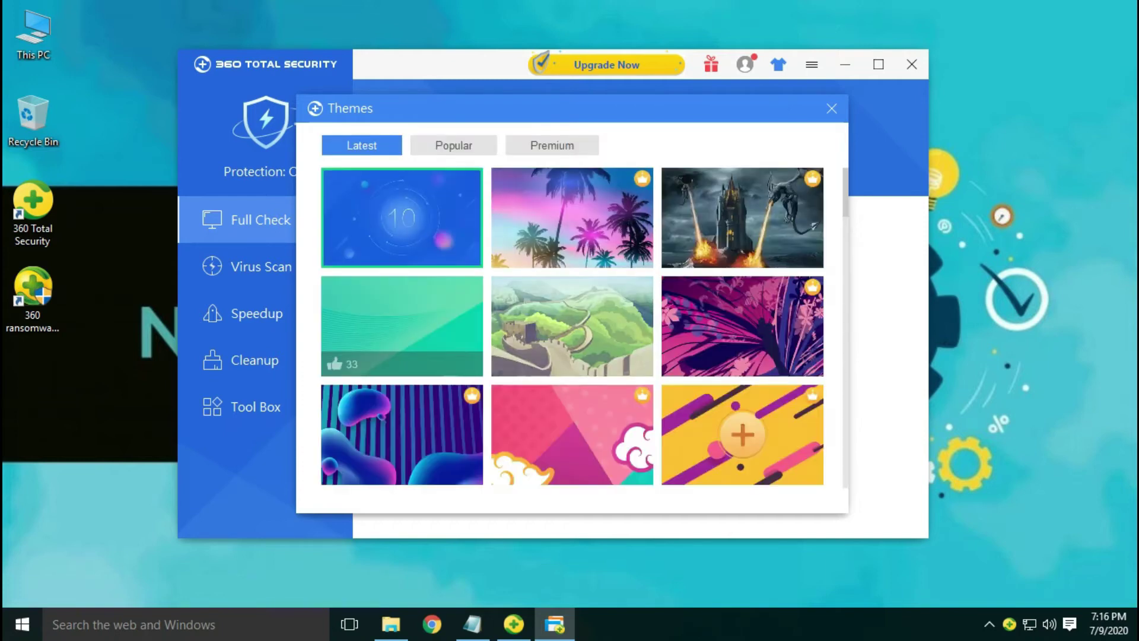
scroll(584, 328, "down", 6)
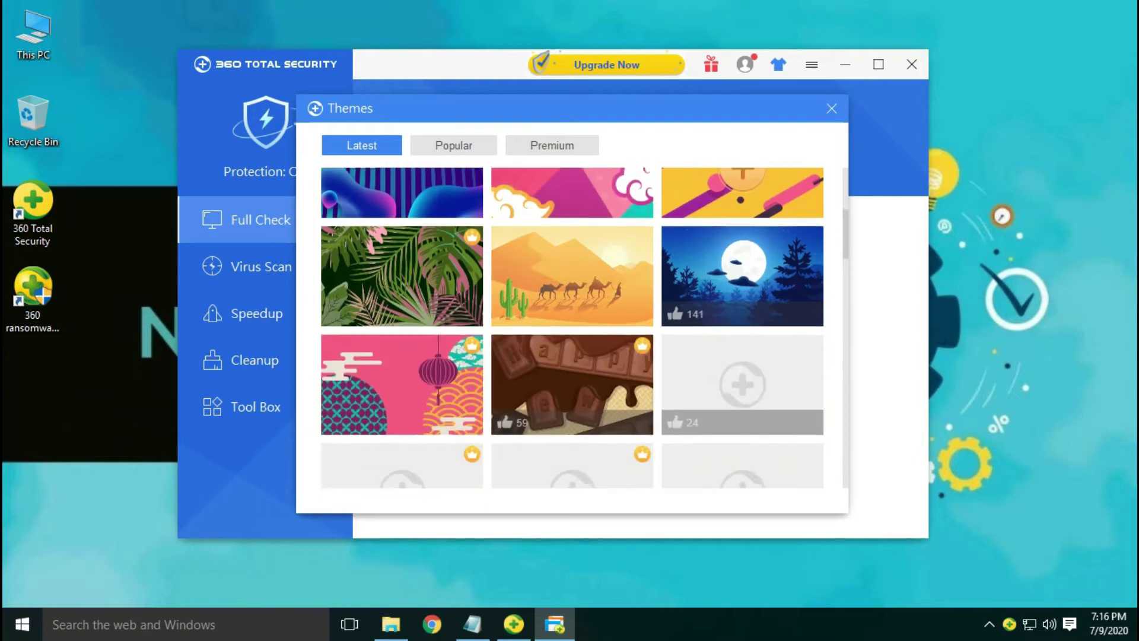
scroll(584, 328, "down", 3)
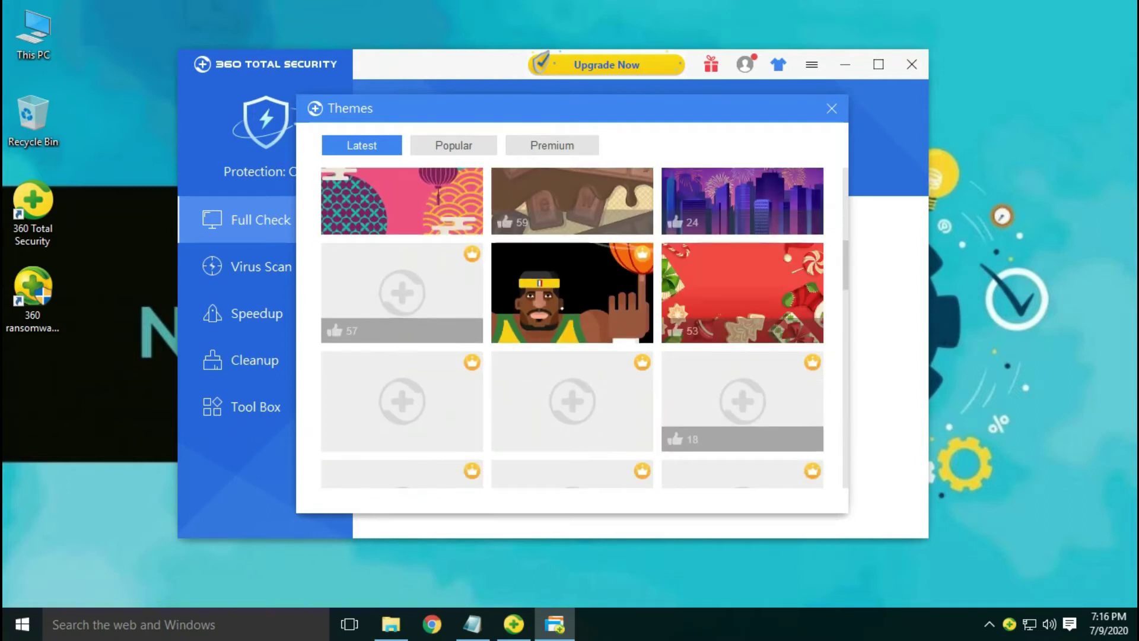
scroll(584, 328, "down", 3)
scroll(584, 328, "down", 5)
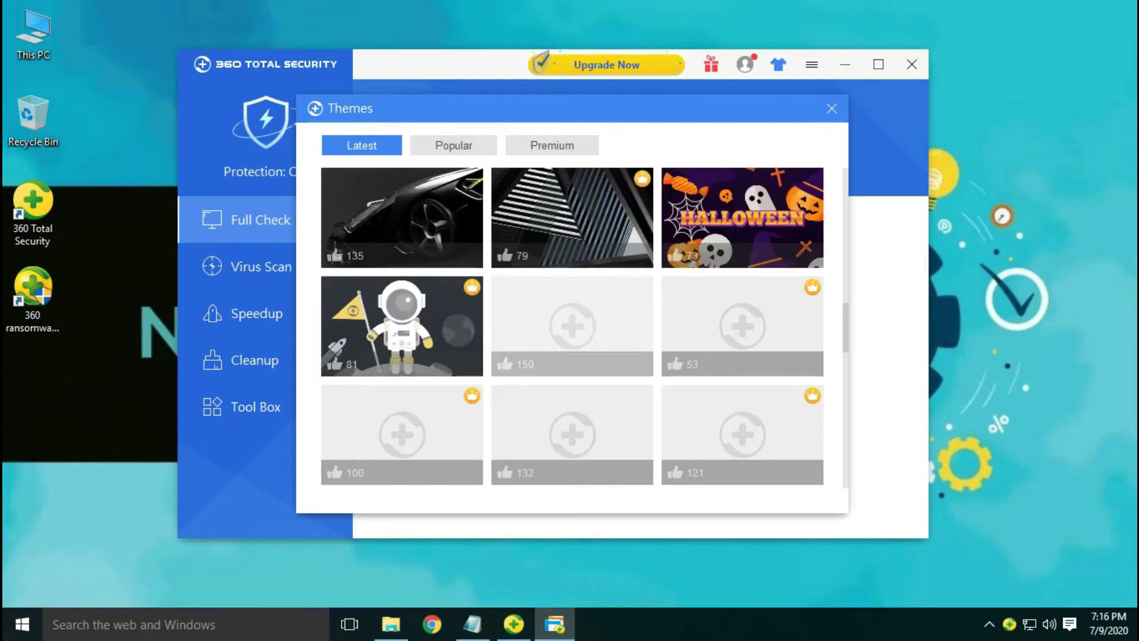
scroll(584, 328, "down", 10)
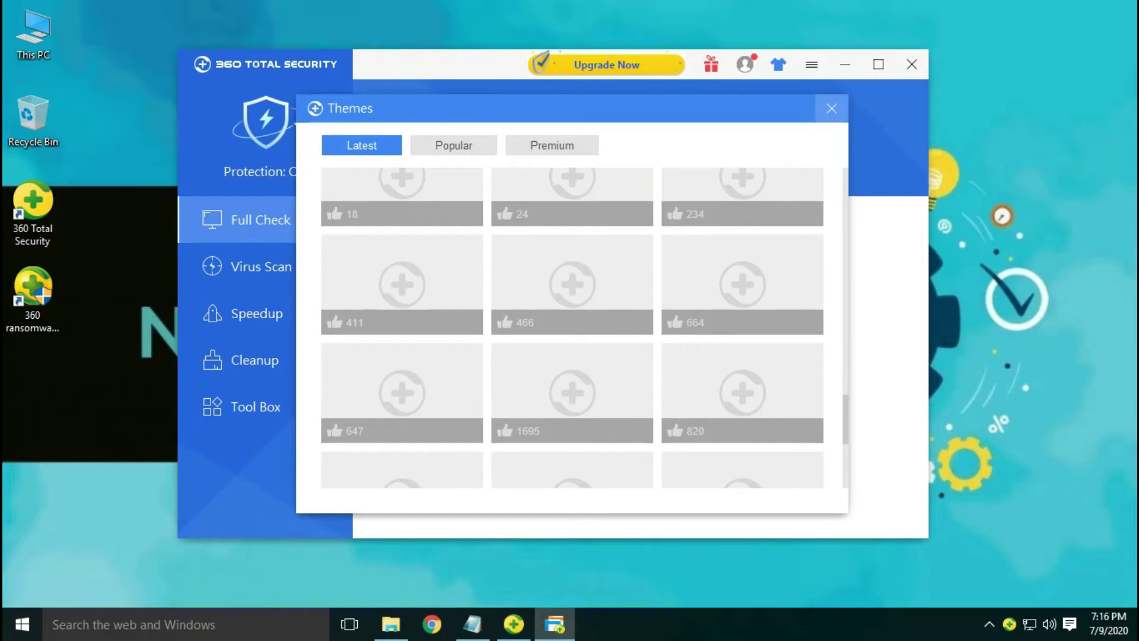
left_click(831, 108)
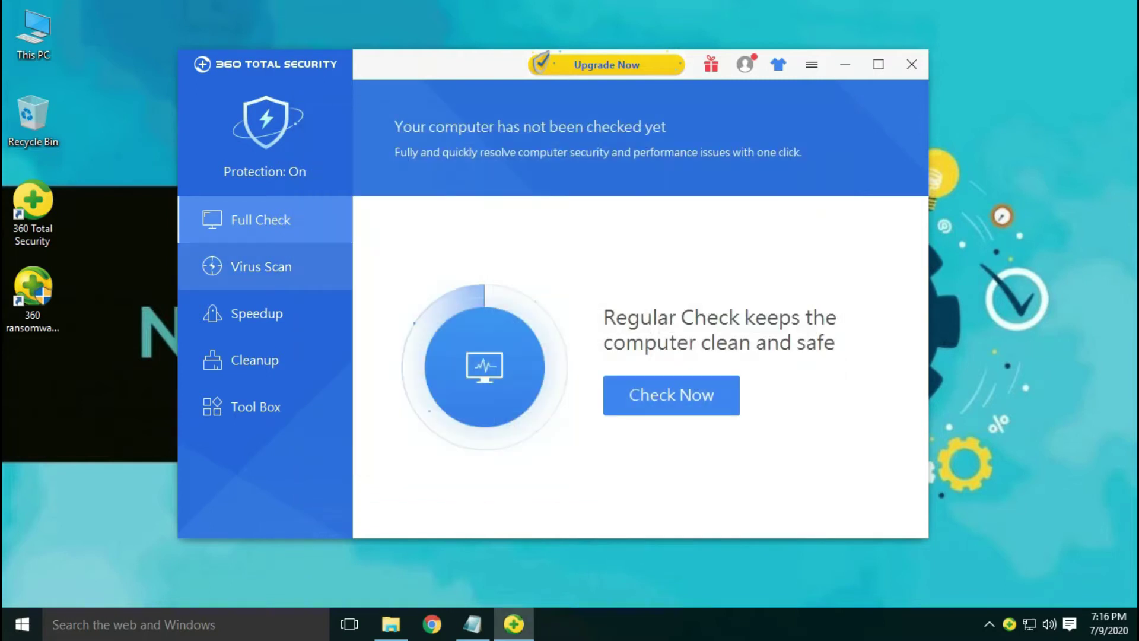
On the Virus Scan page, switch on the Avira AntiVir scan engine.
left_click(261, 266)
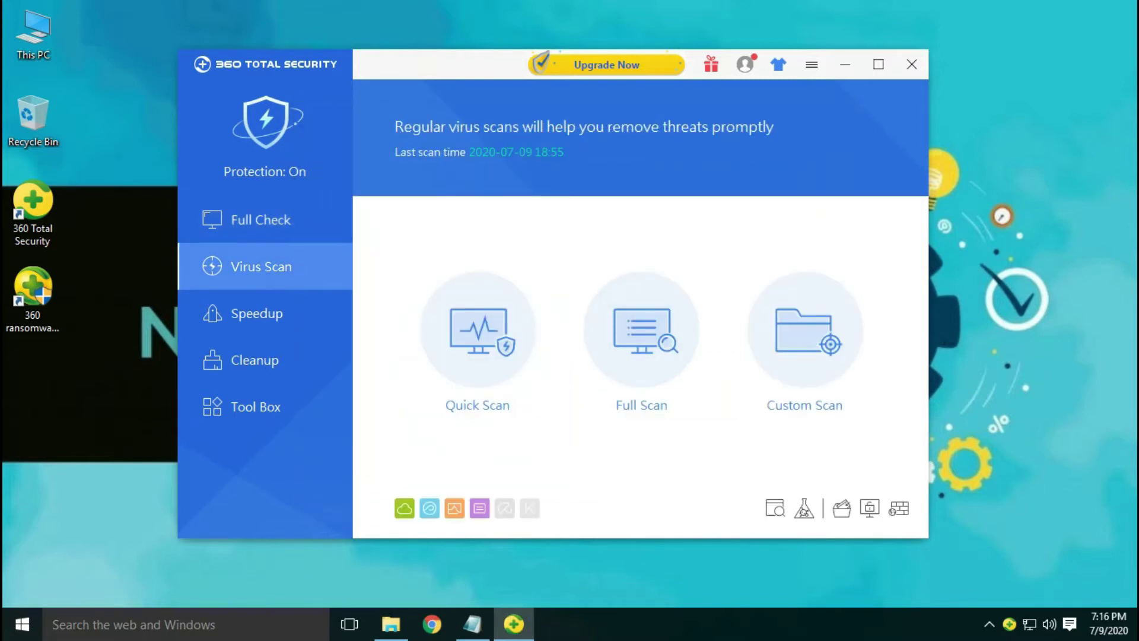
mouse_move(504, 508)
left_click_drag(464, 70, 427, 16)
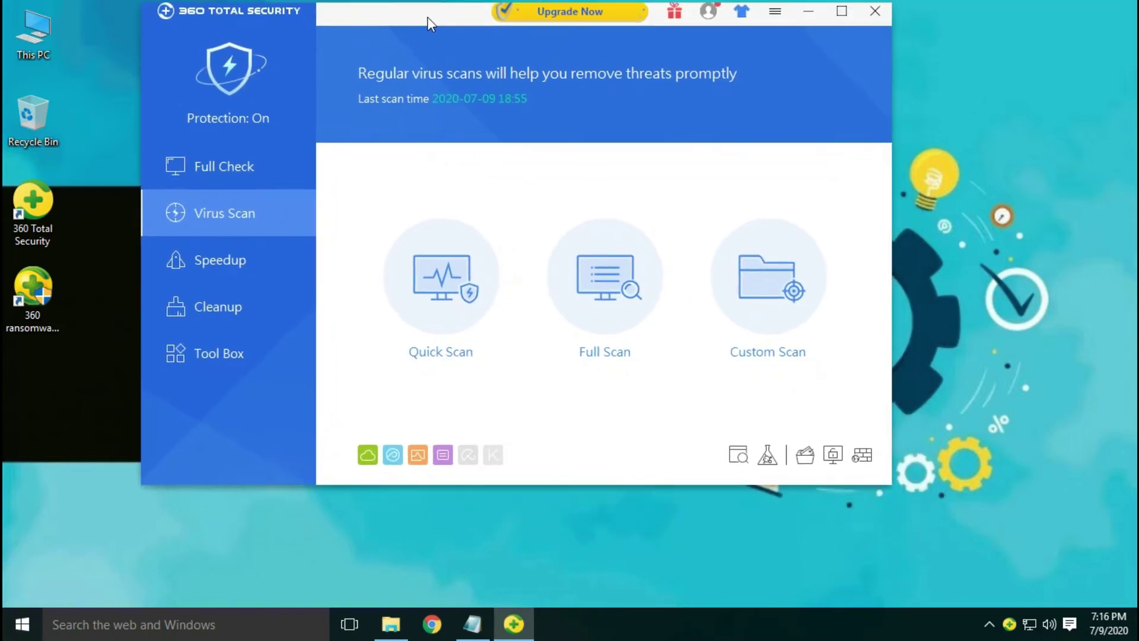
mouse_move(468, 459)
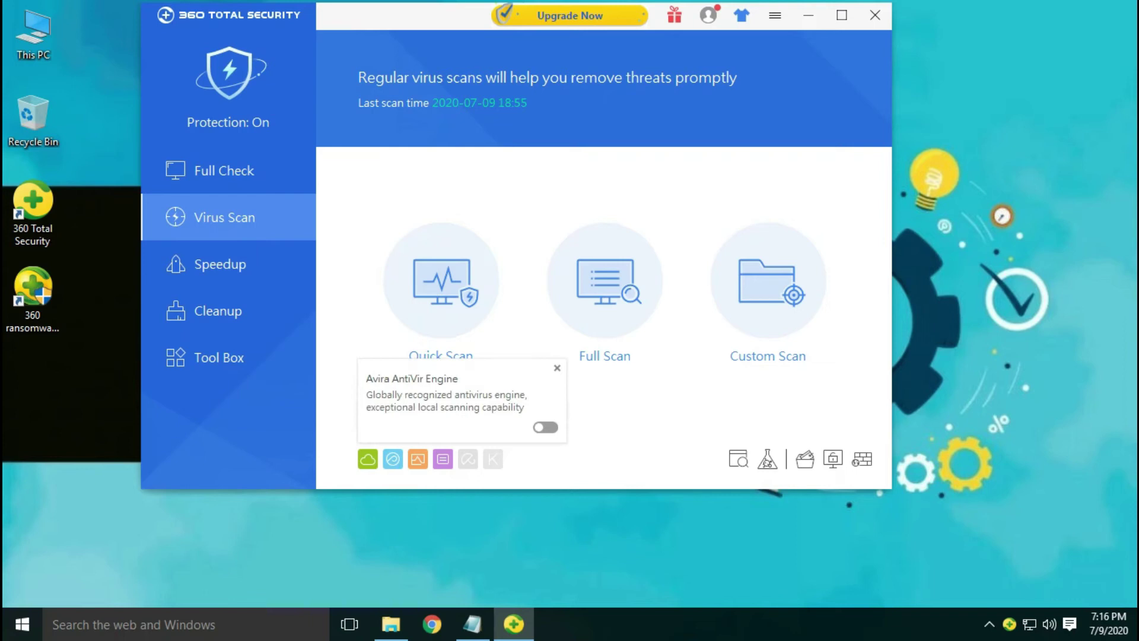
left_click(545, 427)
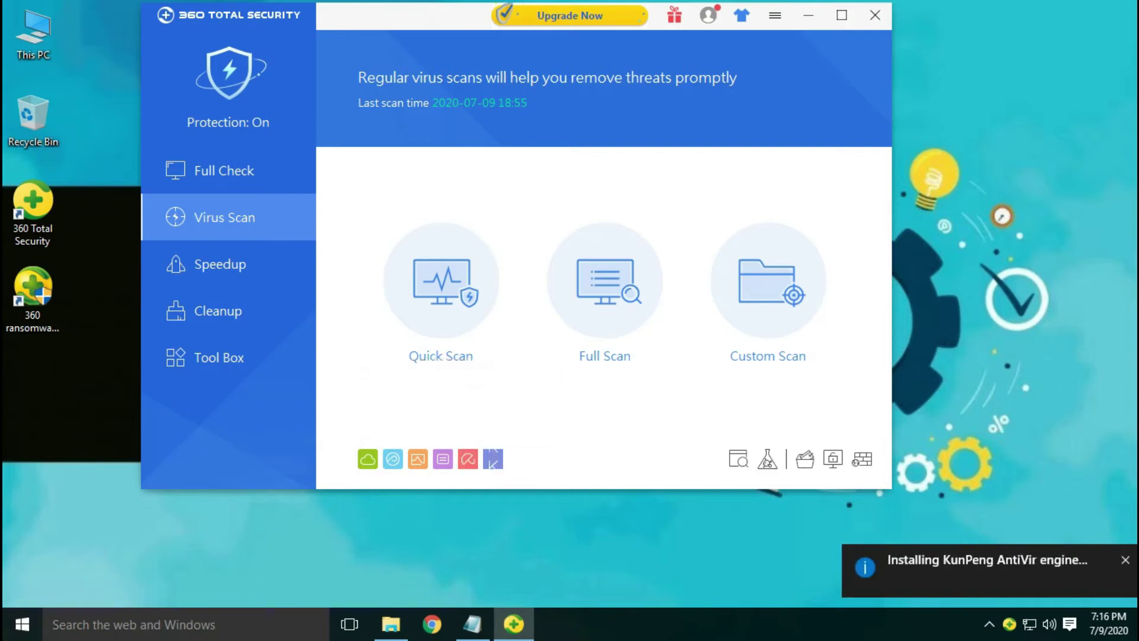
Review the remaining engine icons, then close the 360 Total Security window.
mouse_move(367, 458)
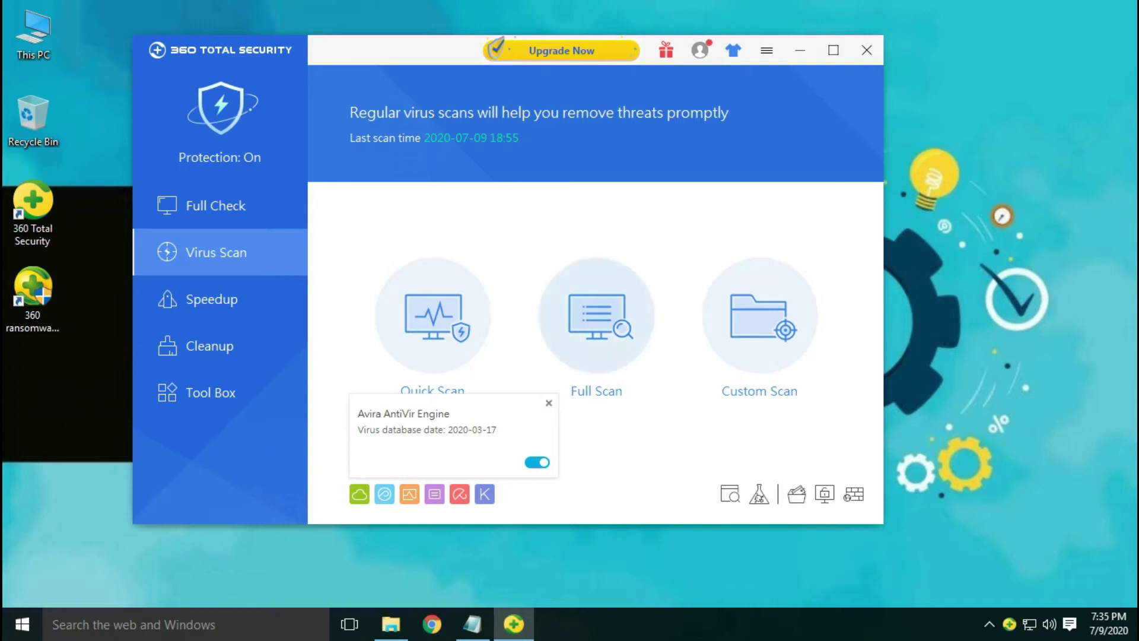
mouse_move(484, 494)
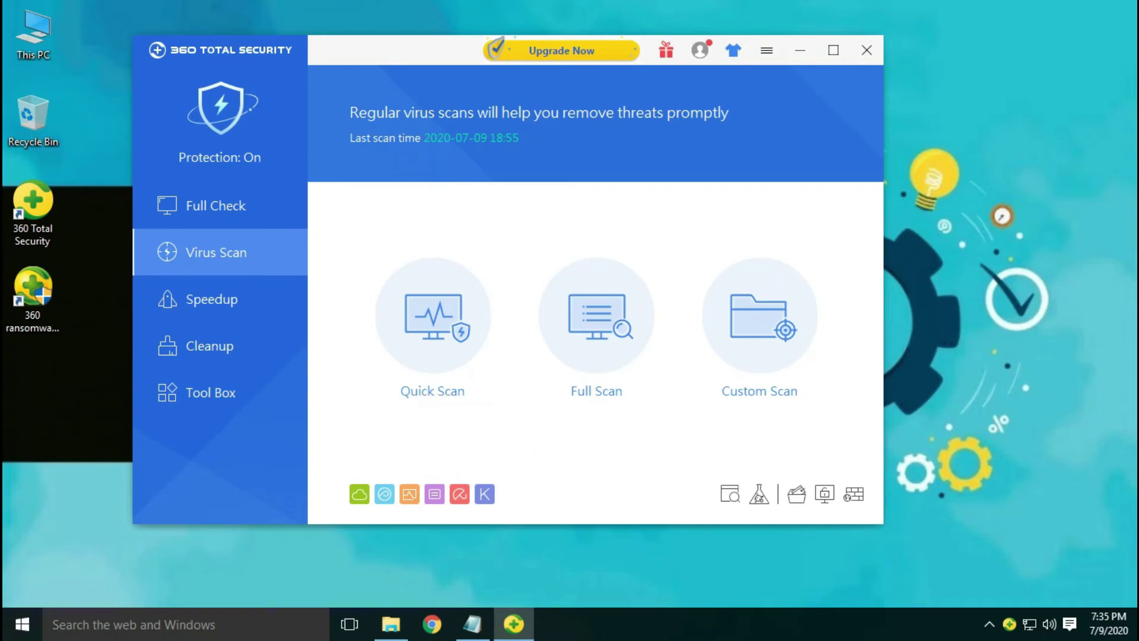
mouse_move(384, 493)
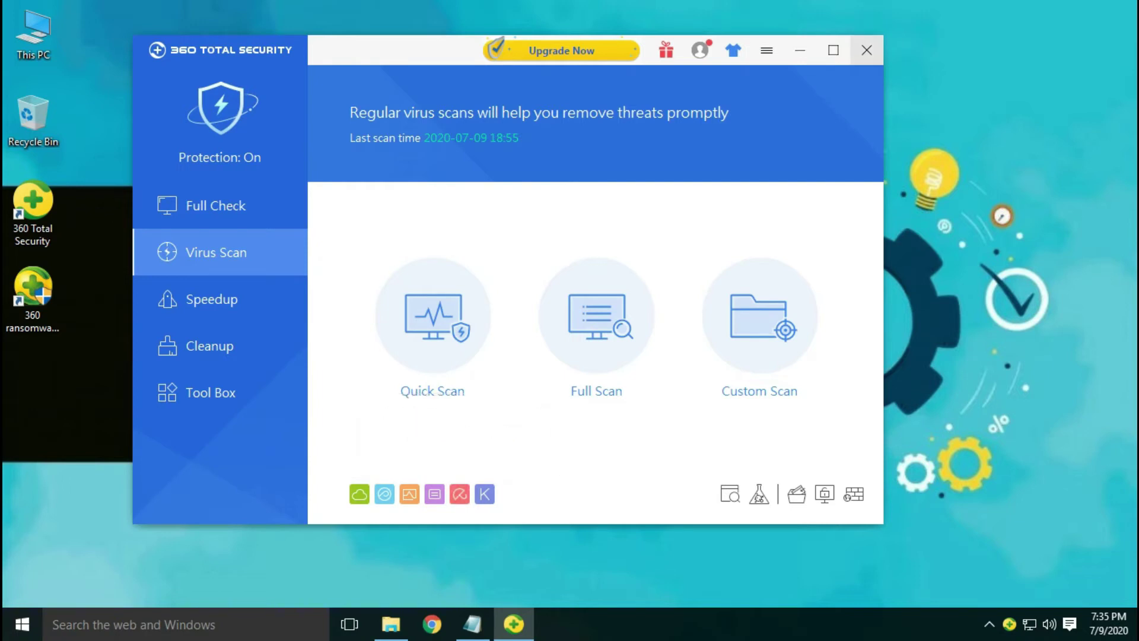
left_click(866, 50)
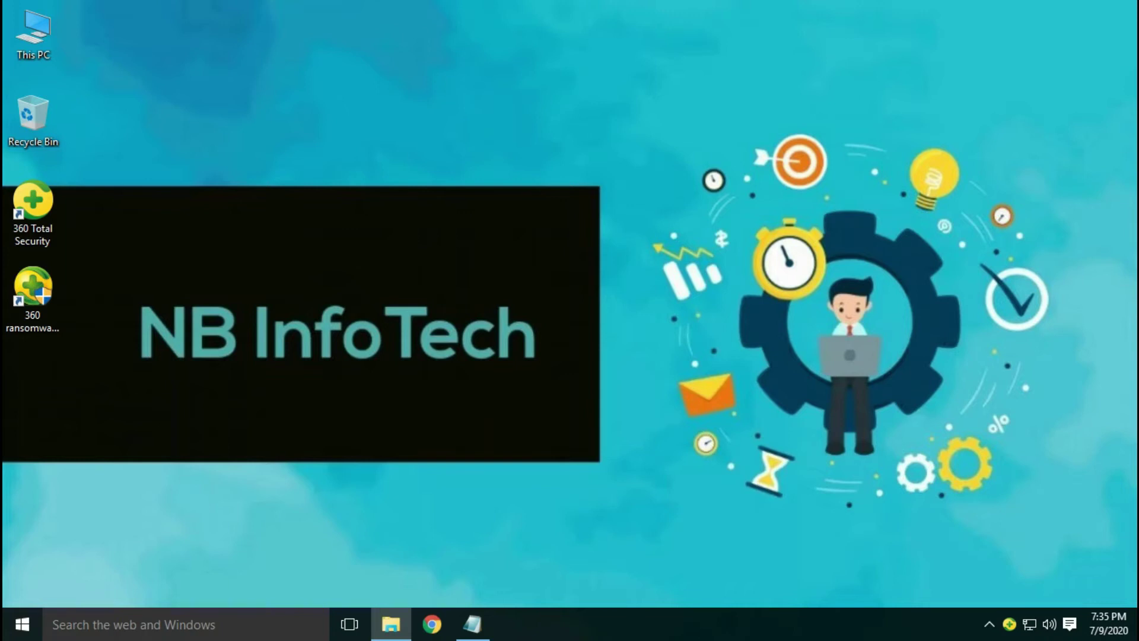
Copy 9-7-20.rar from Documents\malware 9-7-20 via This PC.
left_click(33, 285)
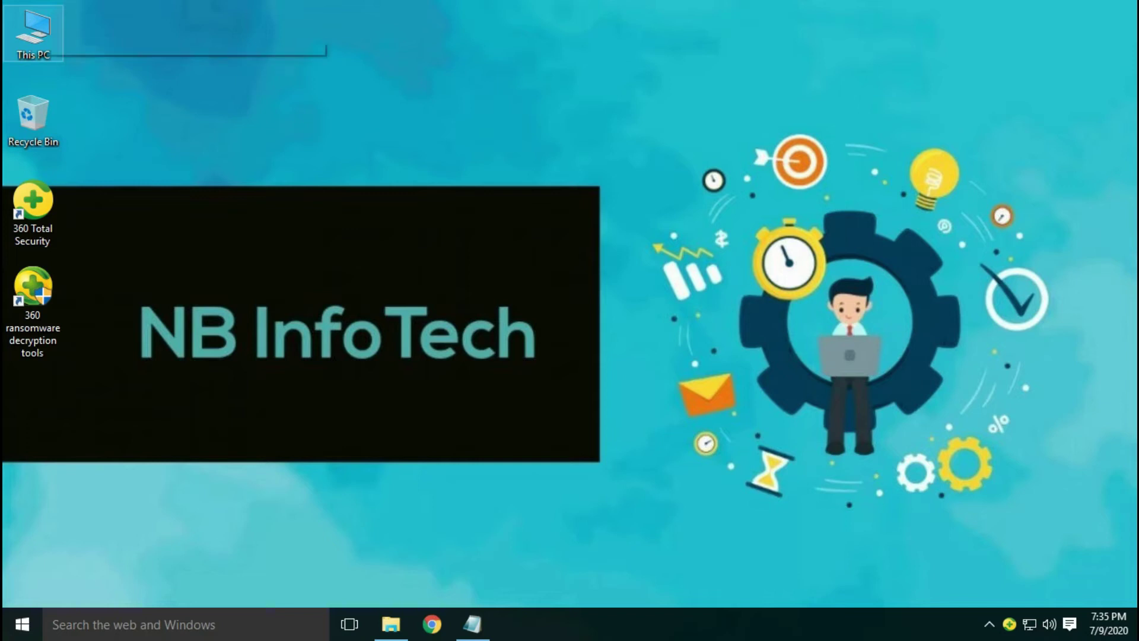
double_click(34, 27)
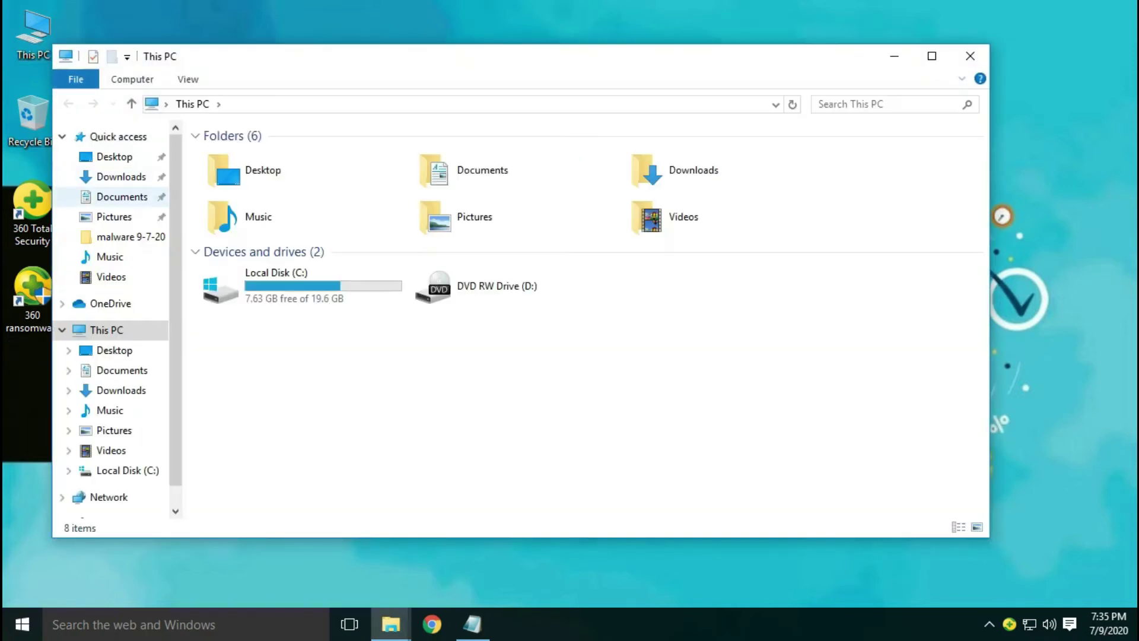
left_click(122, 196)
left_click(252, 154)
key("Return")
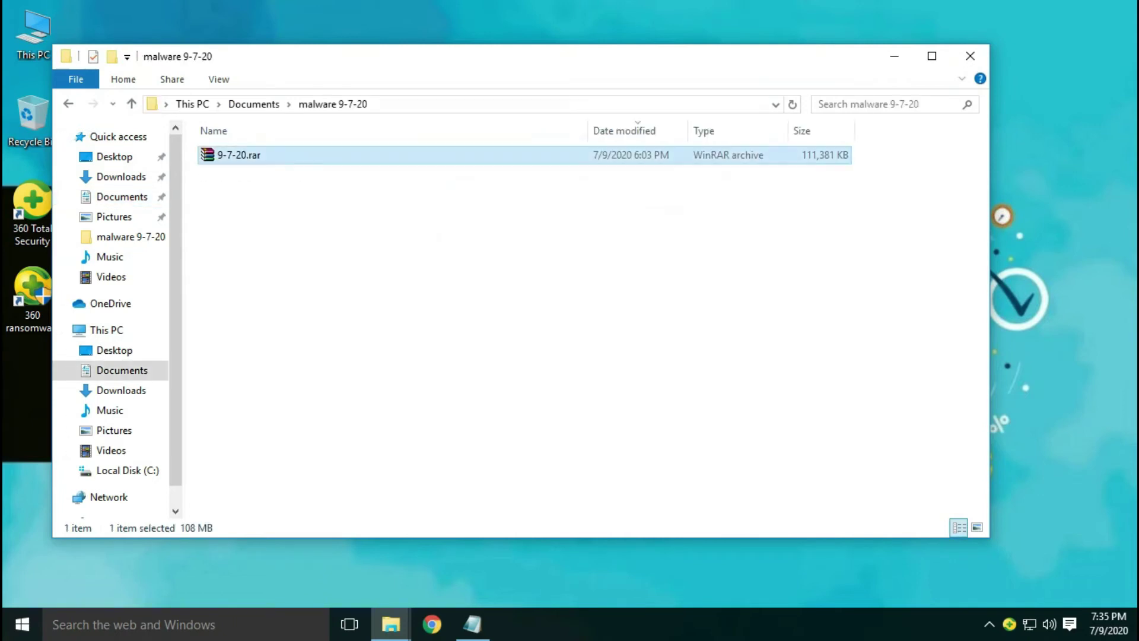
right_click(227, 155)
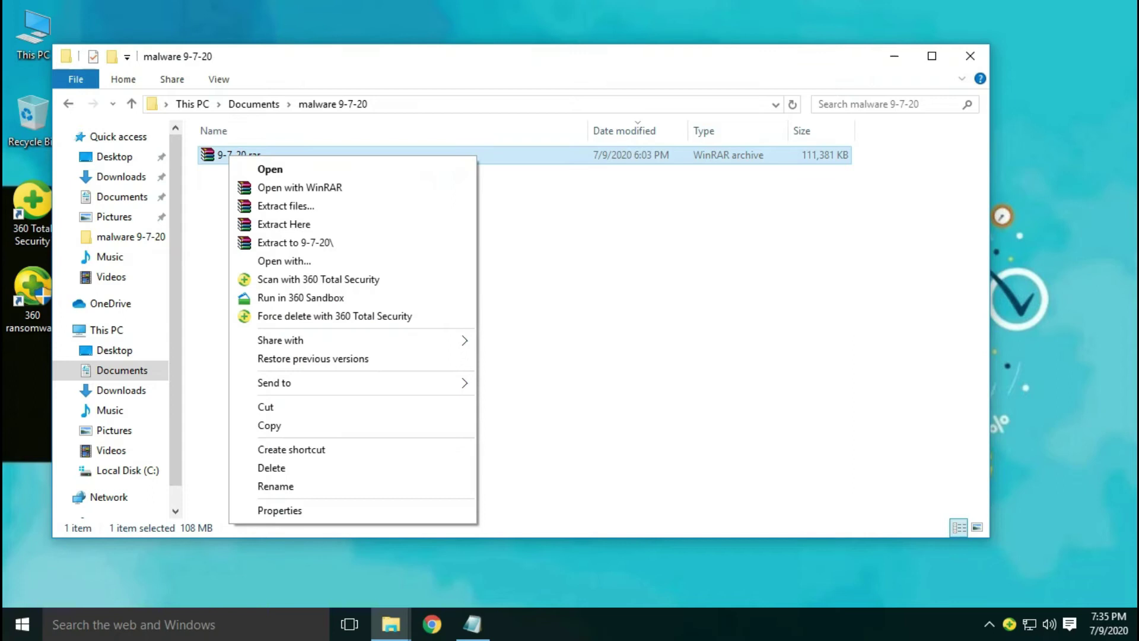
left_click(269, 425)
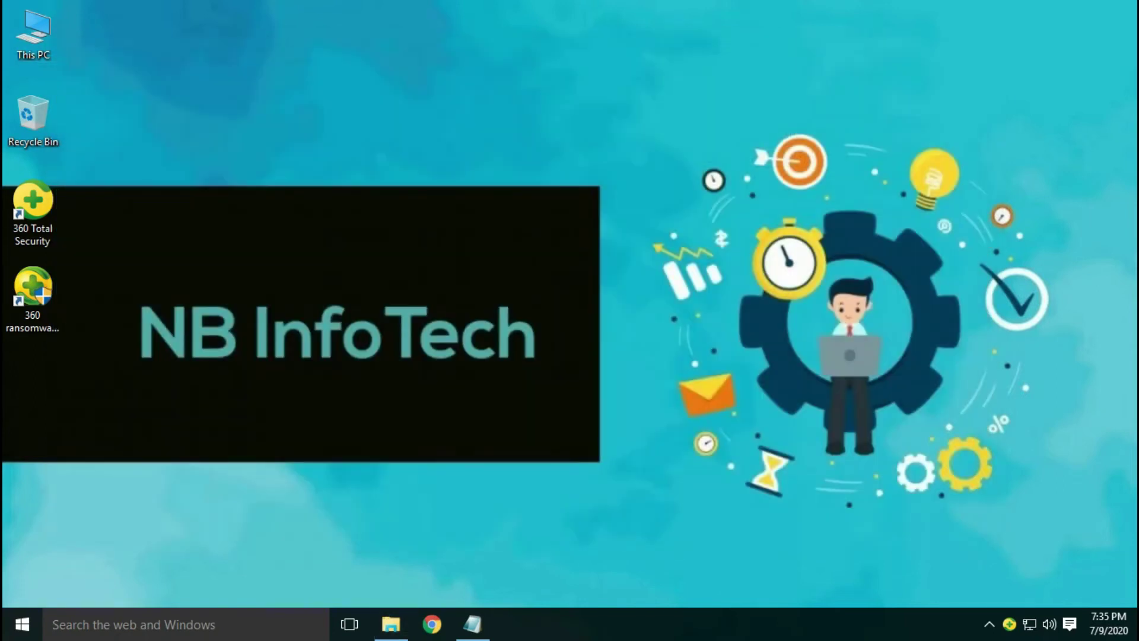
Paste 9-7-20.rar onto the desktop, recycle the ransomware tool shortcut, and place the archive below 360 Total Security.
right_click(58, 370)
left_click(99, 444)
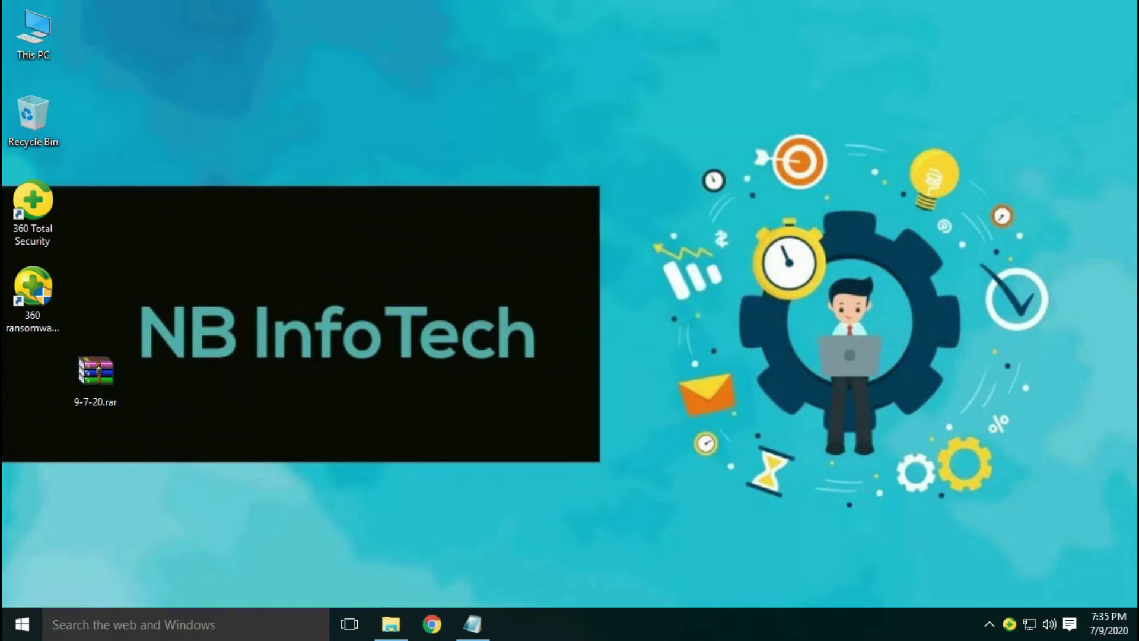
left_click_drag(96, 373, 33, 375)
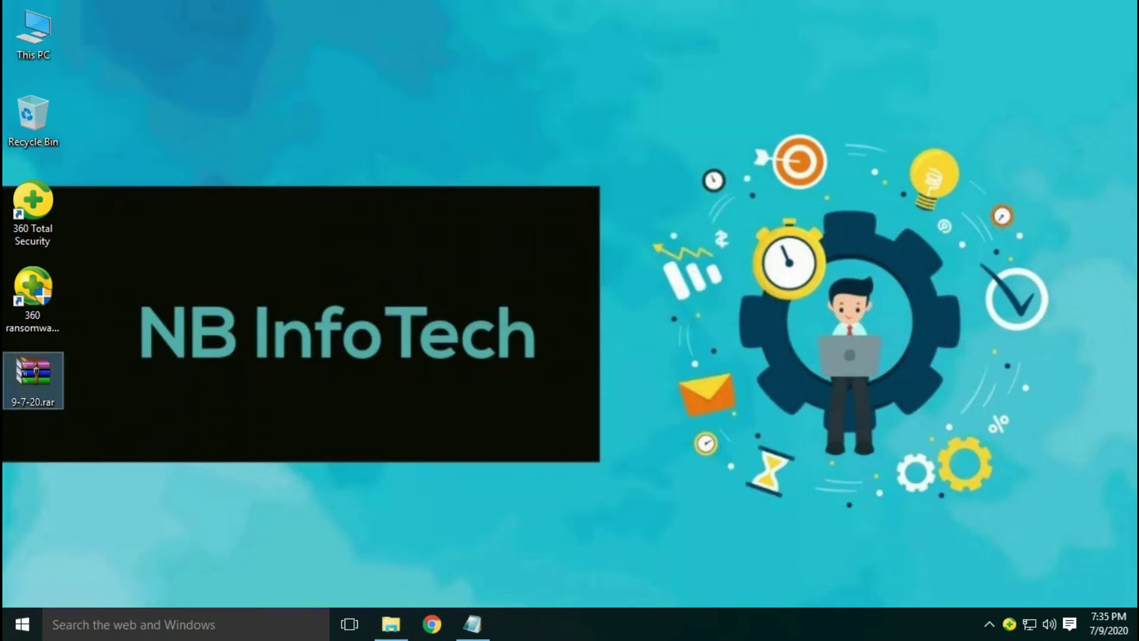
left_click_drag(33, 290, 32, 112)
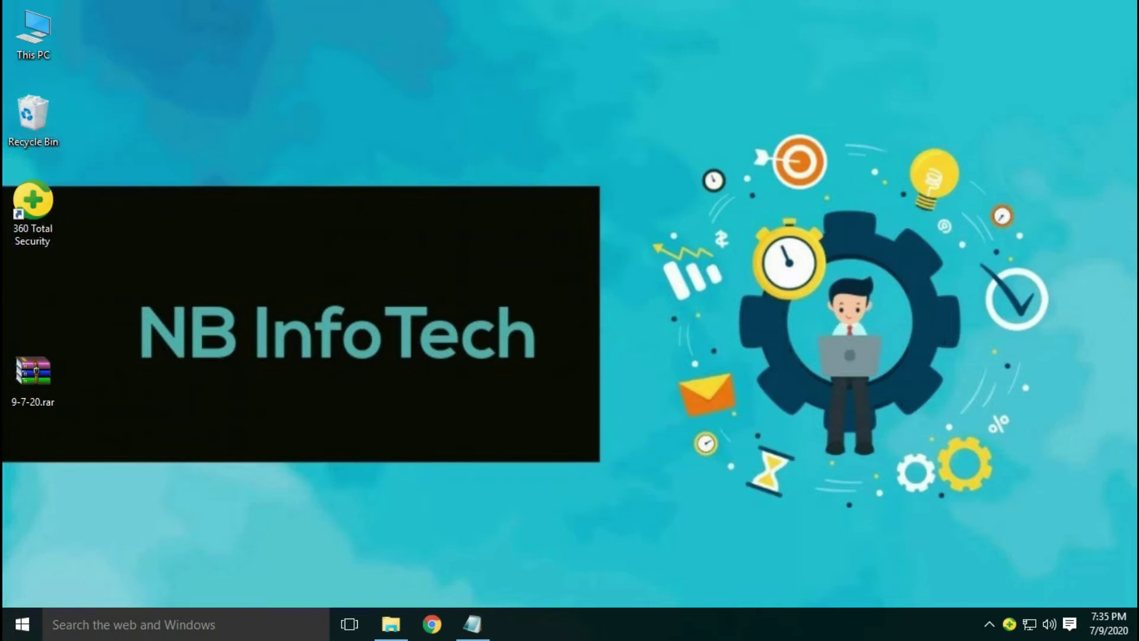
left_click_drag(33, 374, 32, 291)
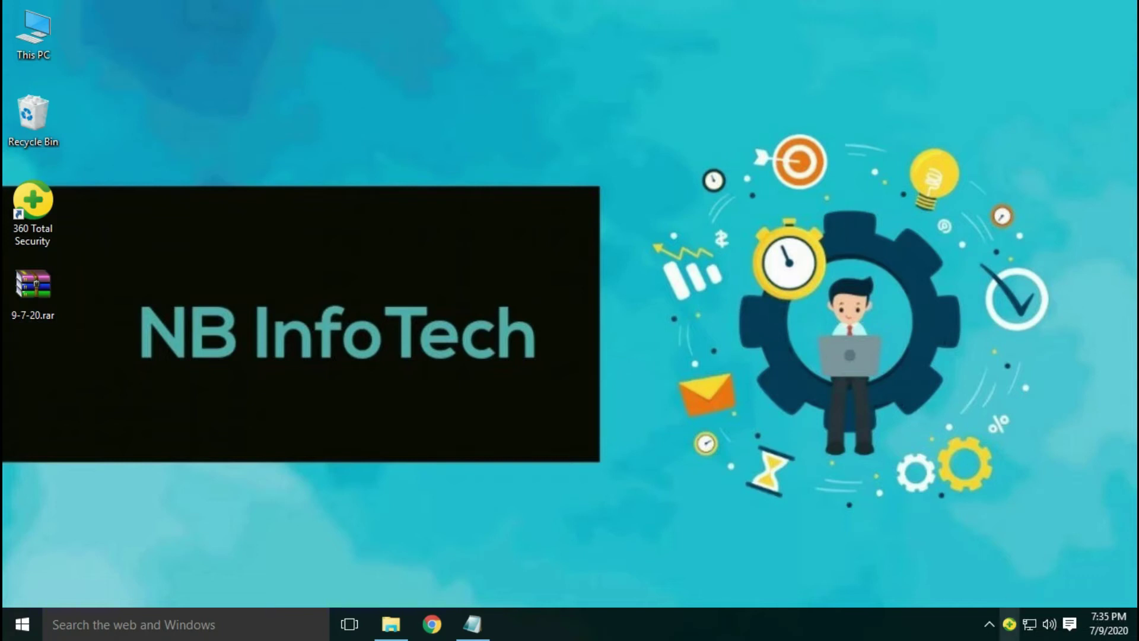
right_click(1009, 624)
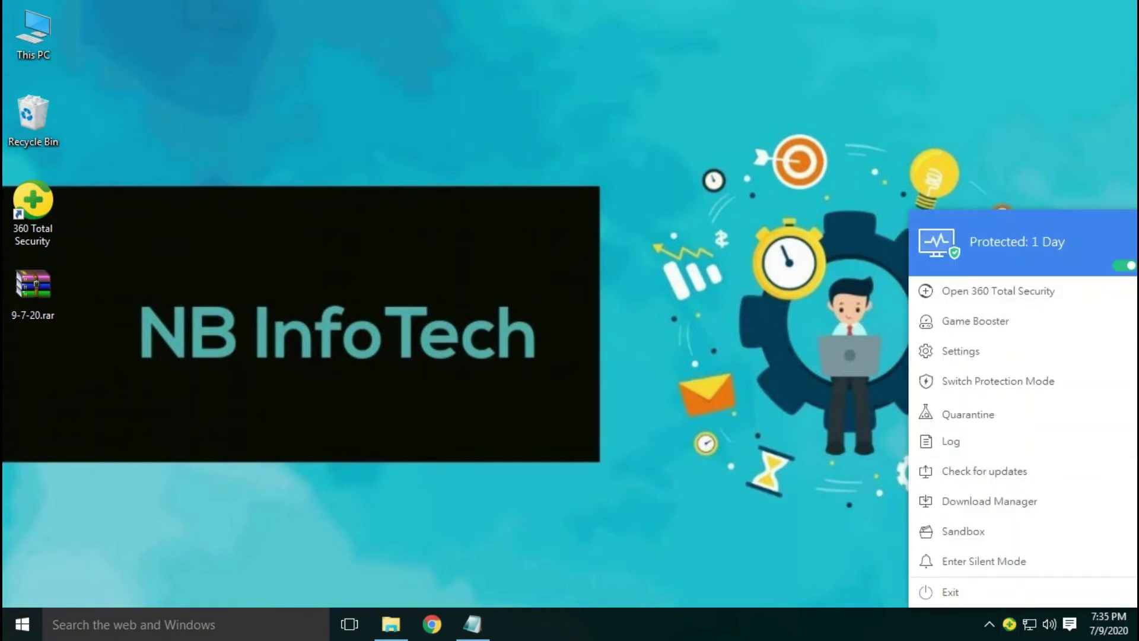
Permanently close 360 active protection and confirm the tray menu reports Protection: Off.
left_click(1124, 265)
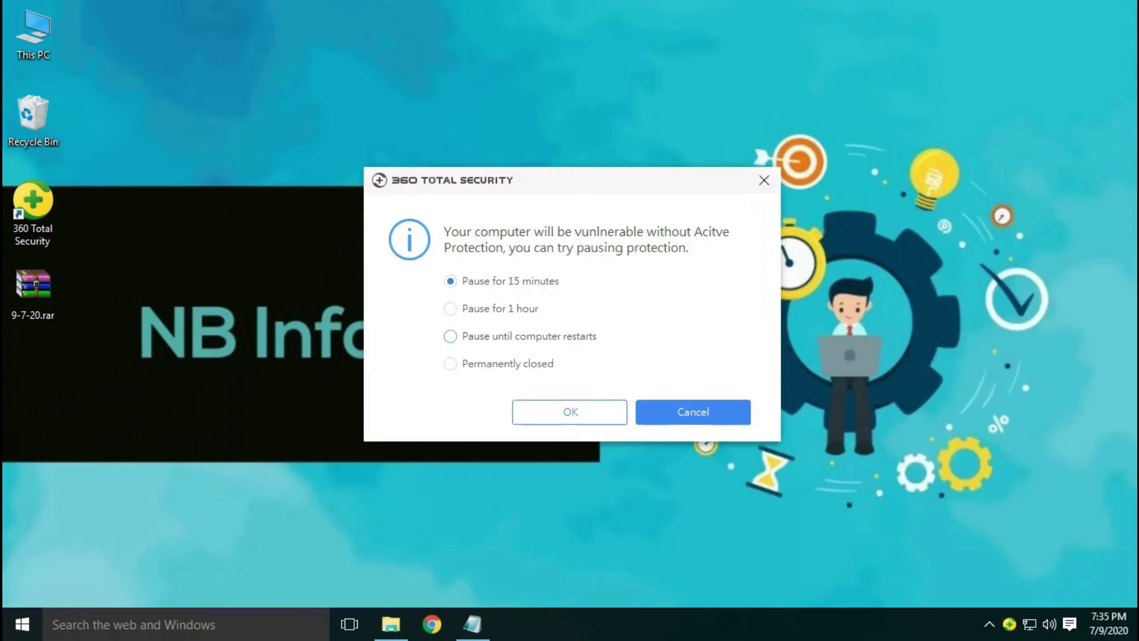
left_click(450, 363)
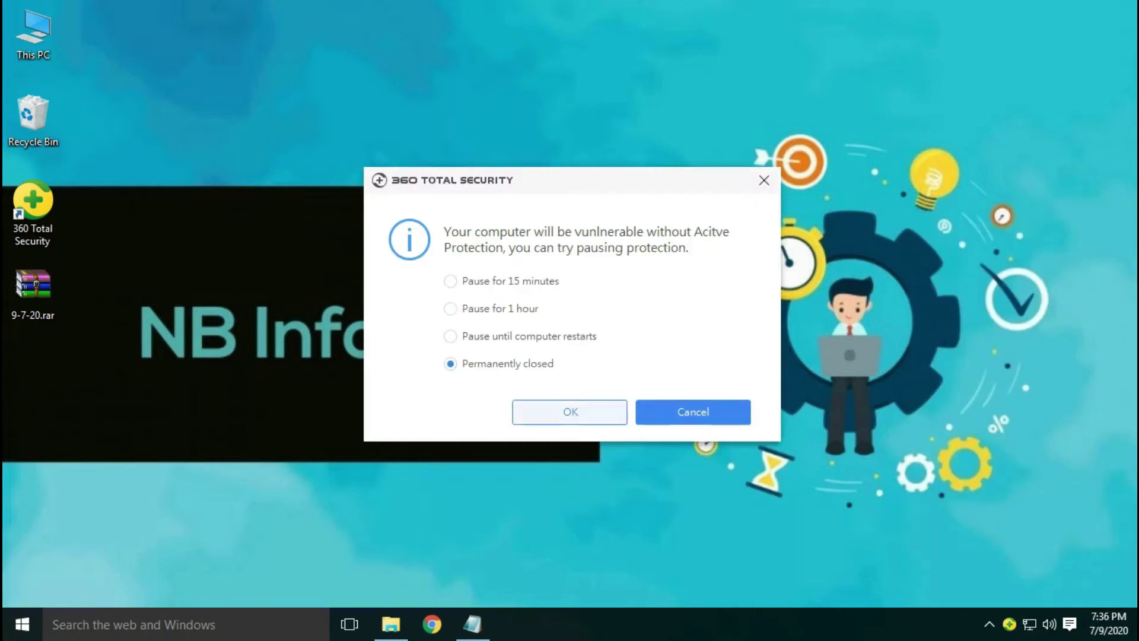
left_click(570, 412)
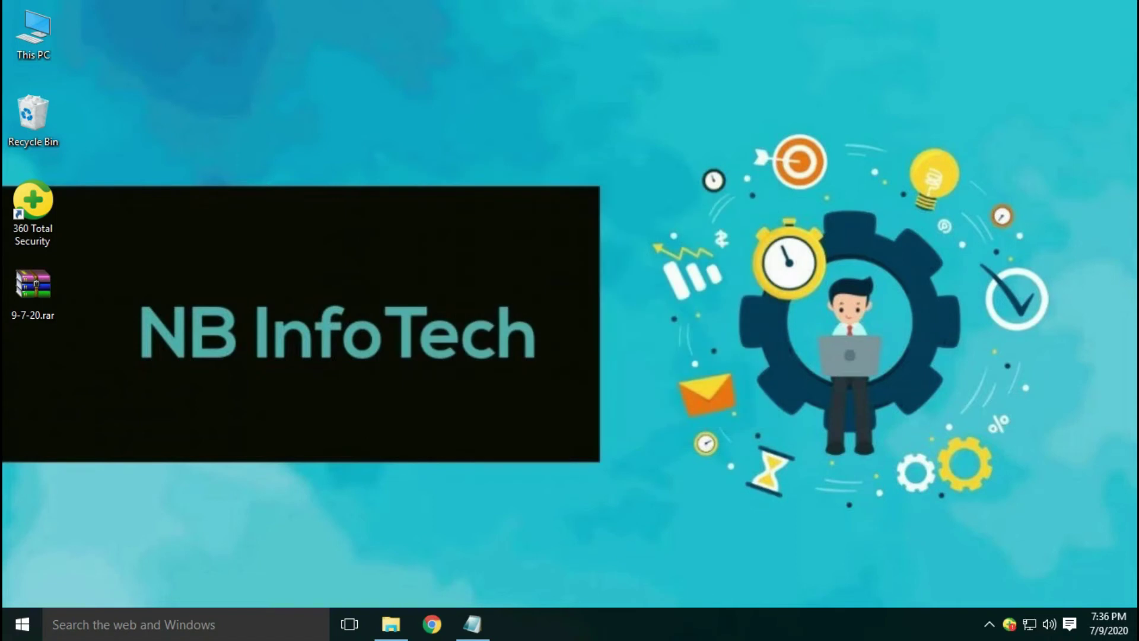
right_click(1009, 624)
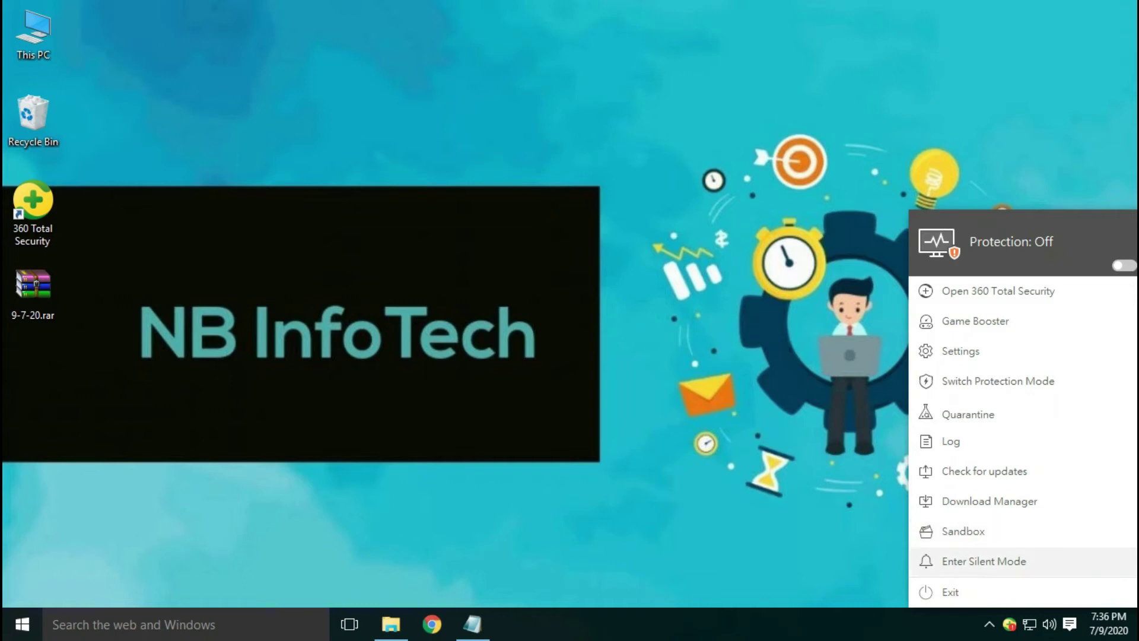
left_click(951, 591)
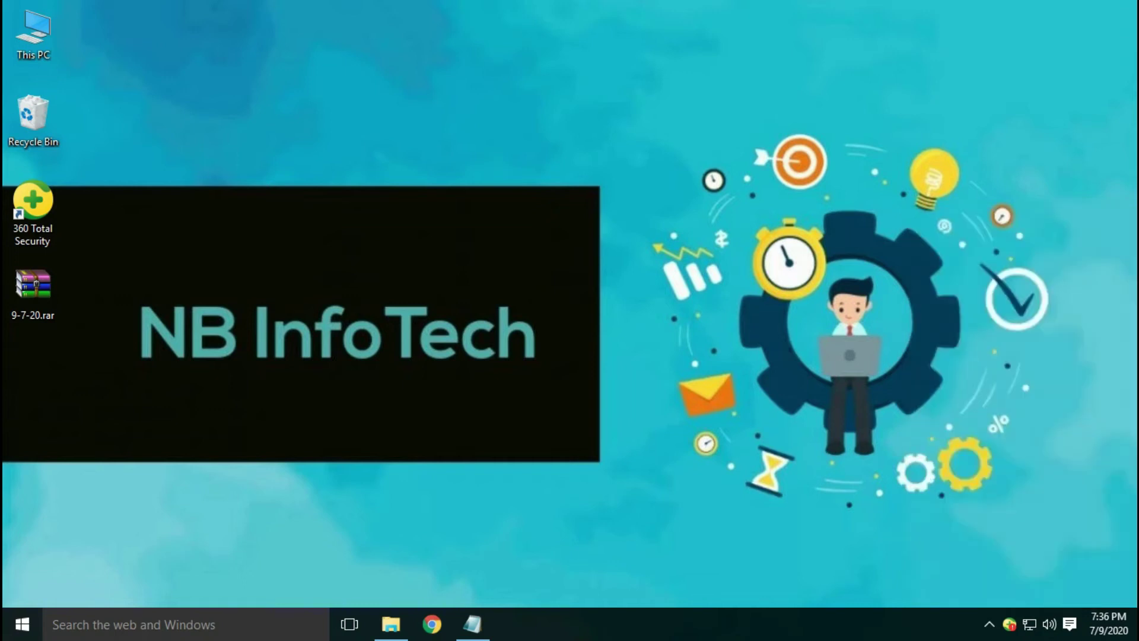
Extract 9-7-20.rar into a 9-7-20 folder, entering the archive password.
right_click(23, 288)
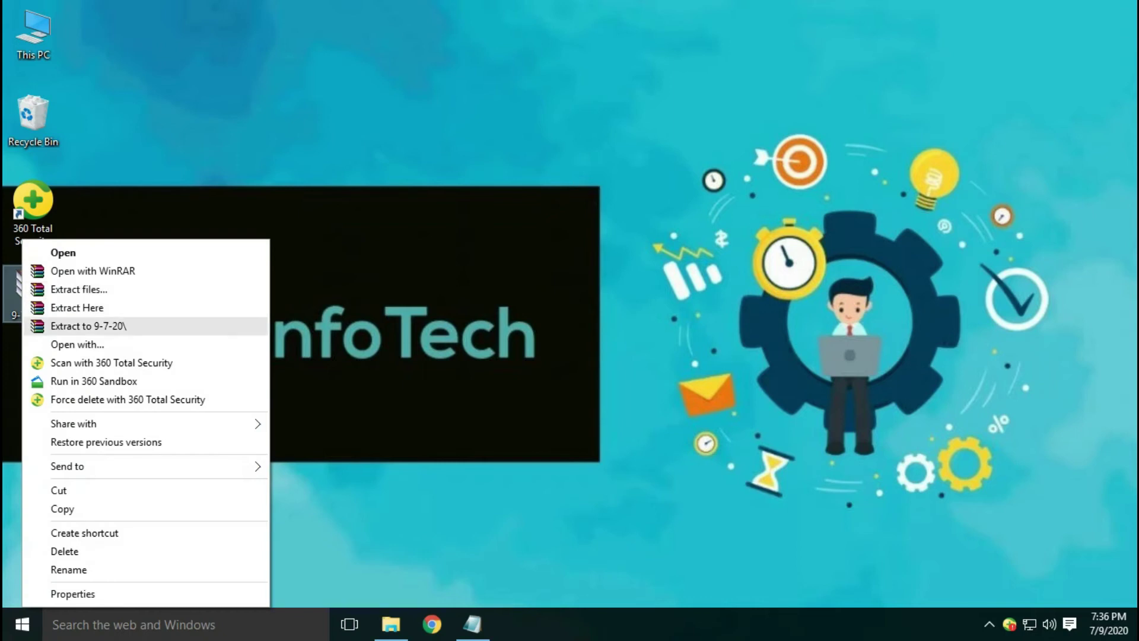
left_click(89, 326)
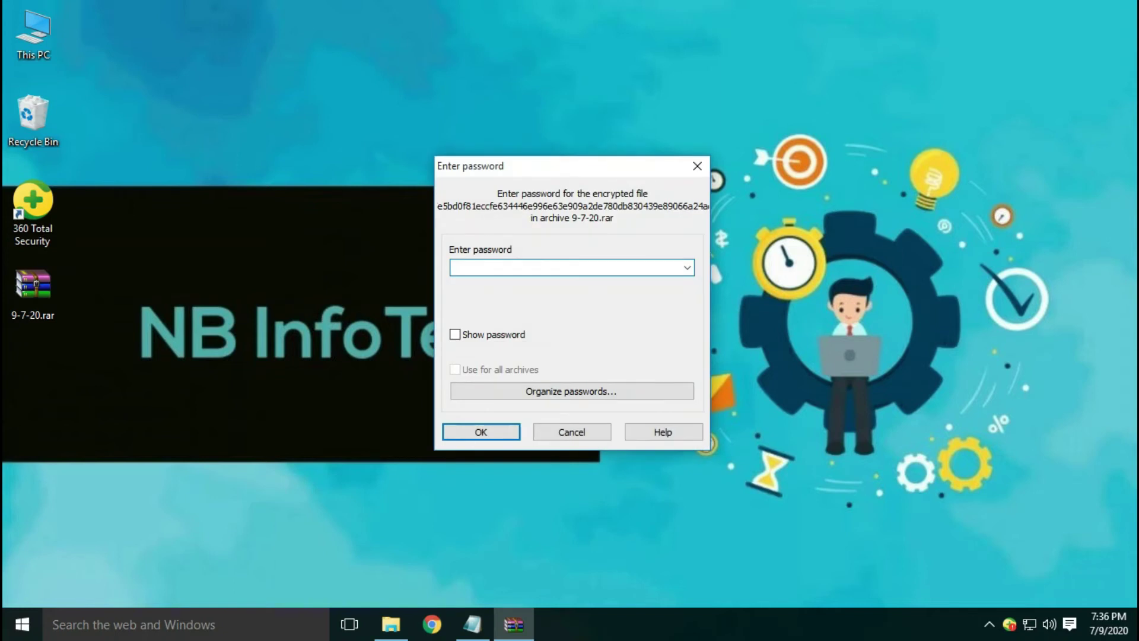
key("Return")
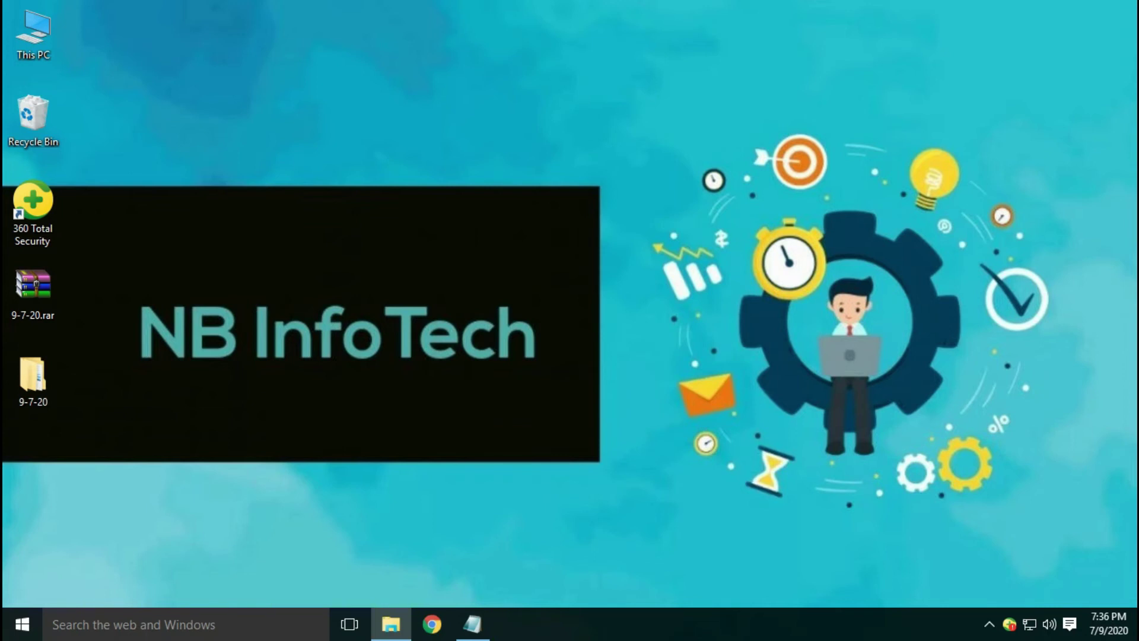
Refresh the desktop and open the new 9-7-20 folder to reveal its 9-7-20 subfolder.
right_click(423, 151)
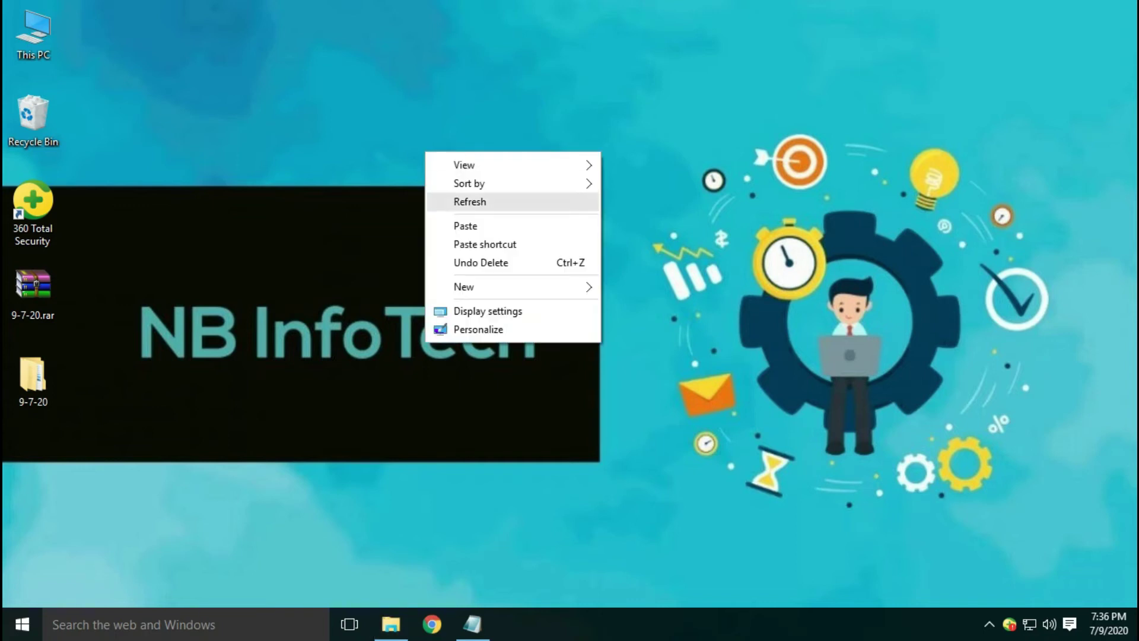
left_click(468, 202)
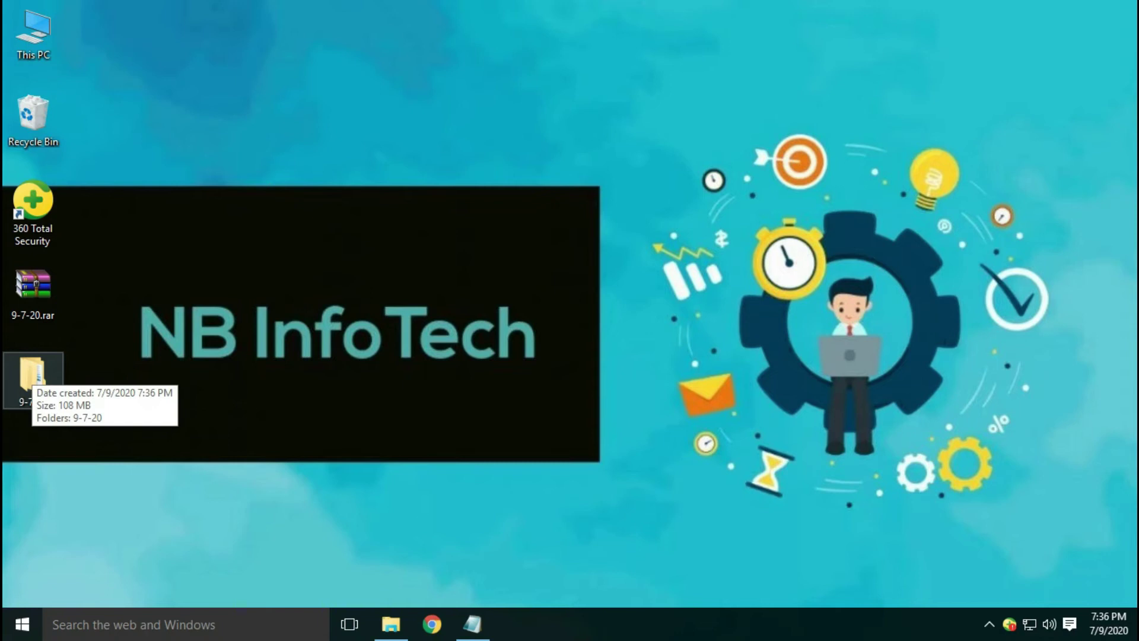
double_click(32, 375)
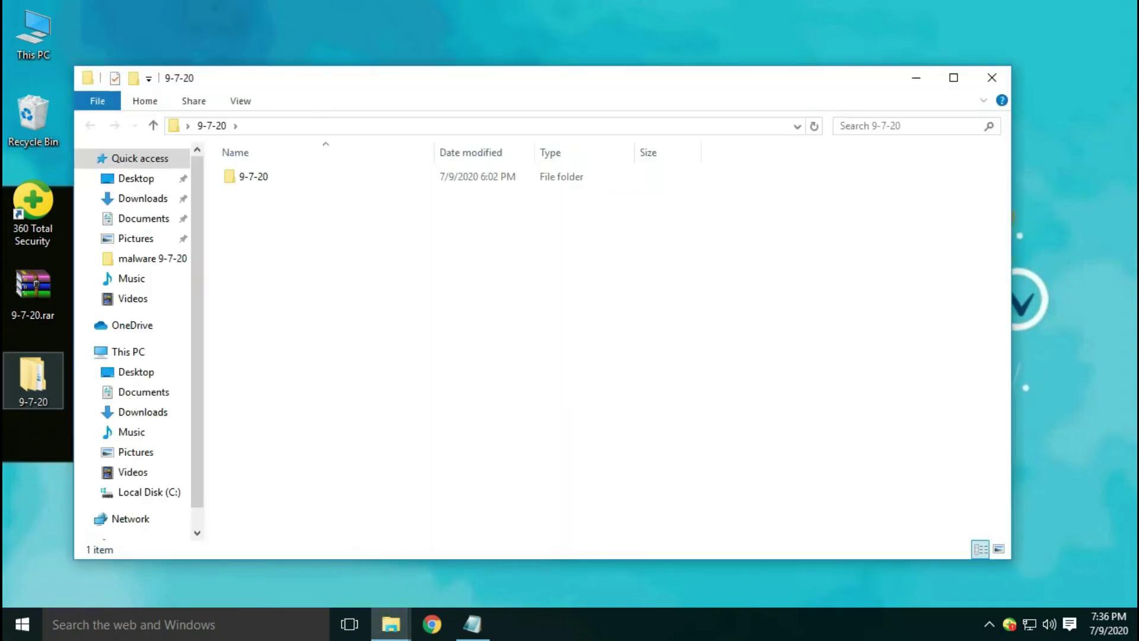
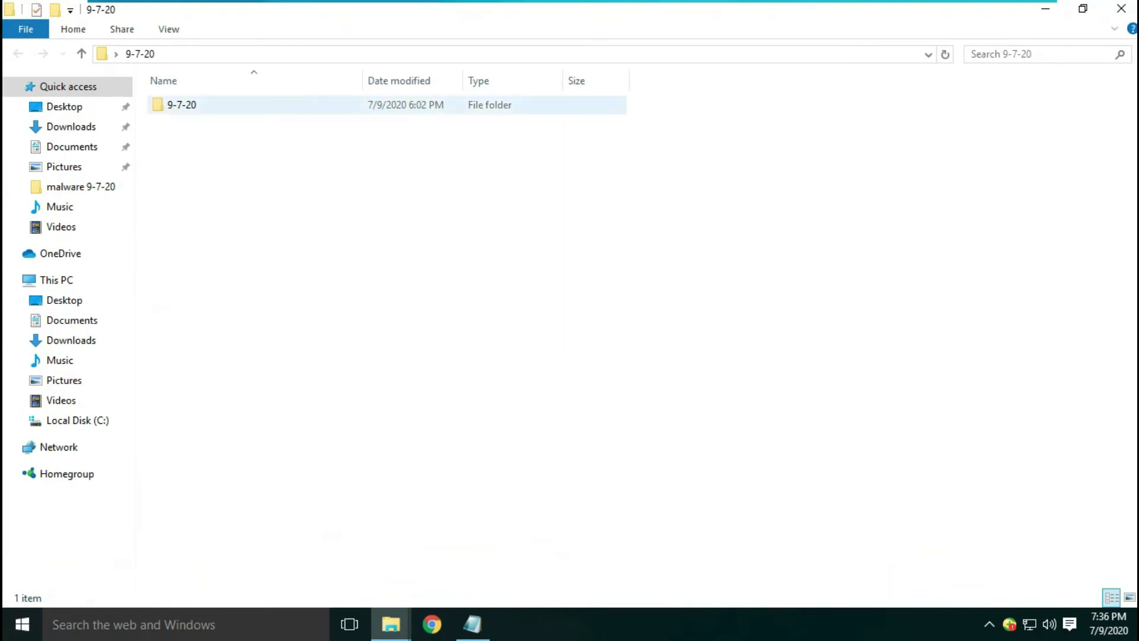
Bring up the context menu for the 9-7-20 folder.
right_click(169, 104)
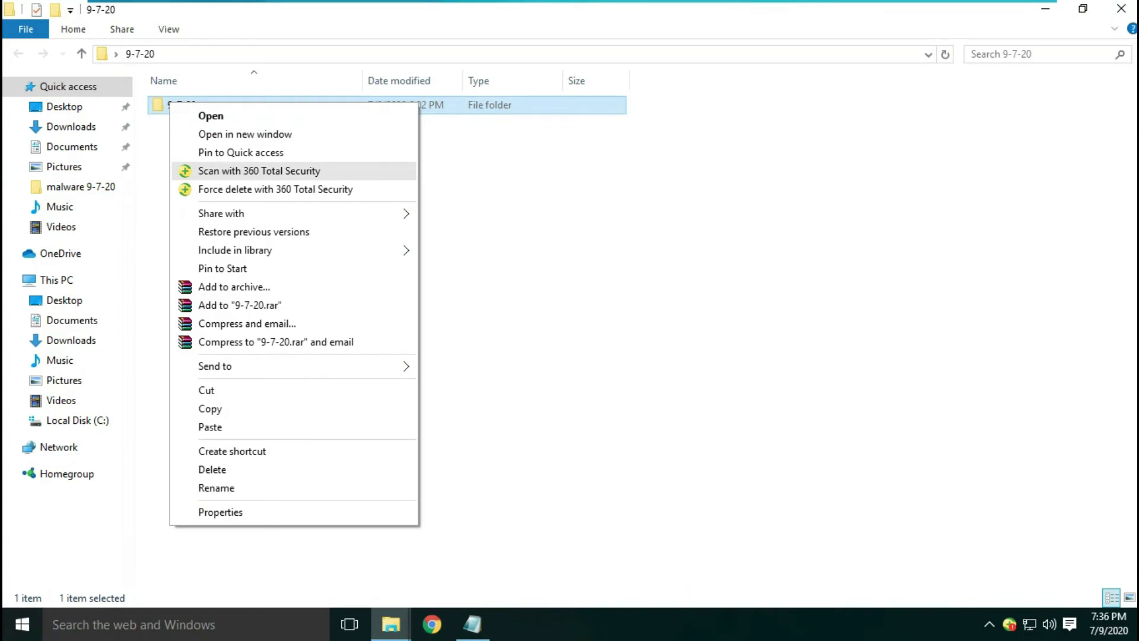
Run a 360 Total Security custom scan on the 9-7-20 folder and view the 95 high-risk results.
left_click(260, 171)
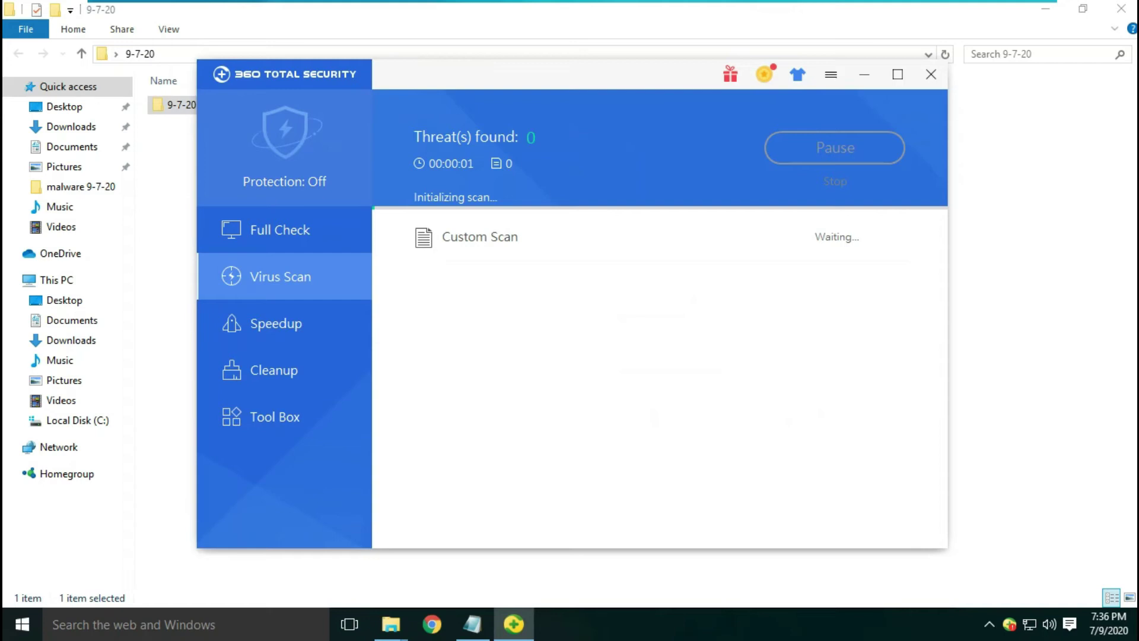
left_click_drag(480, 77, 451, 58)
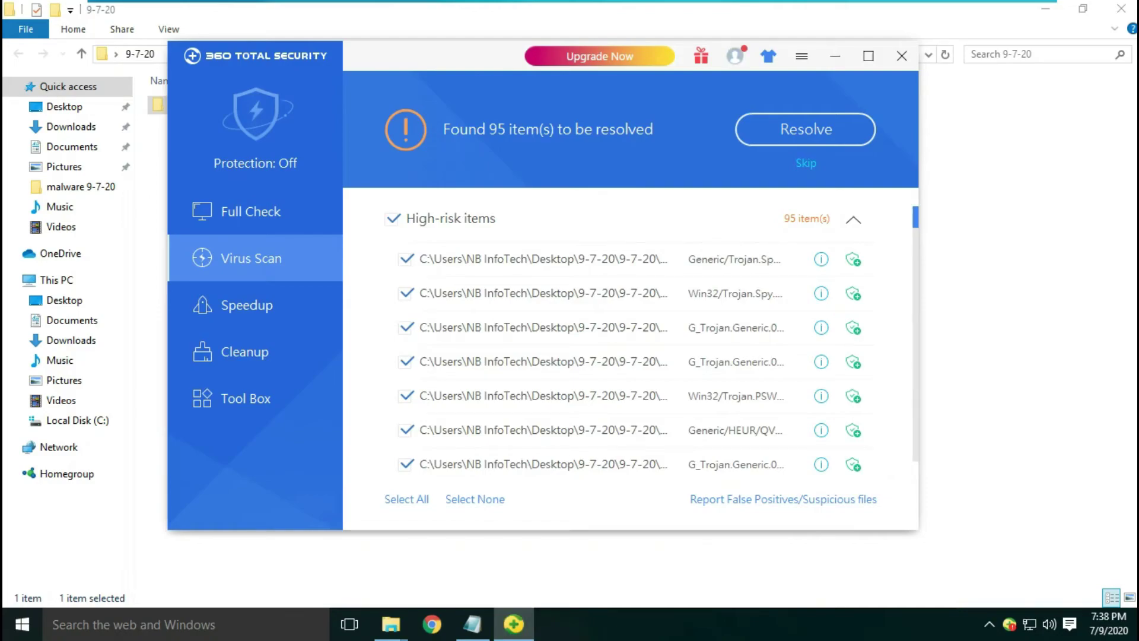
scroll(628, 338, "down", 3)
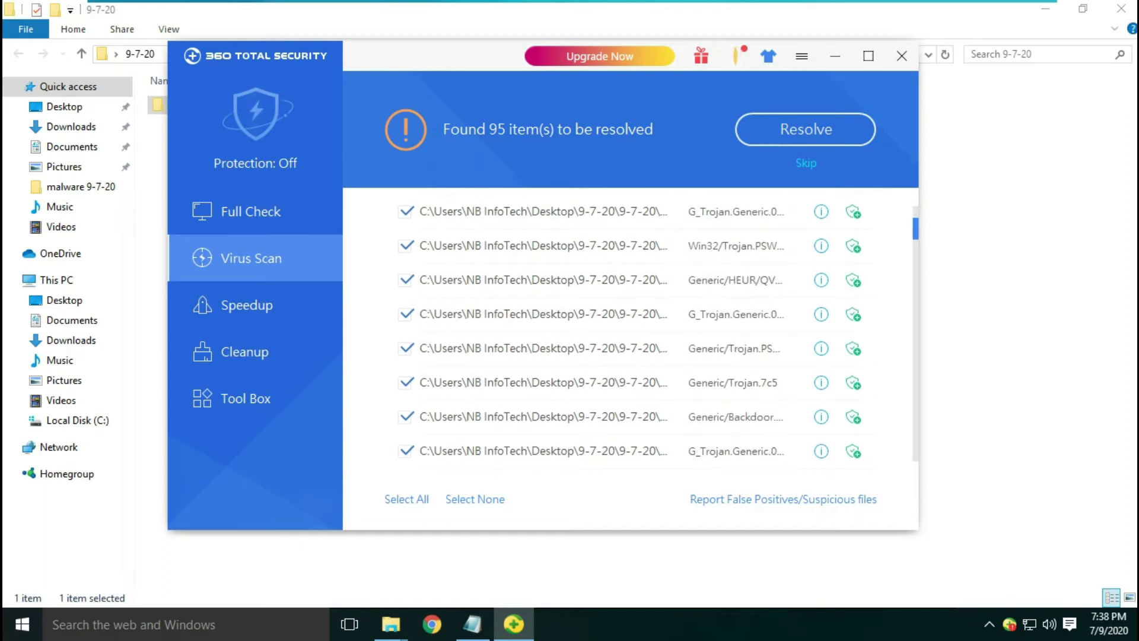
Look through the high-risk items list and resolve all 95 detected threats.
scroll(629, 332, "down", 3)
scroll(628, 333, "down", 3)
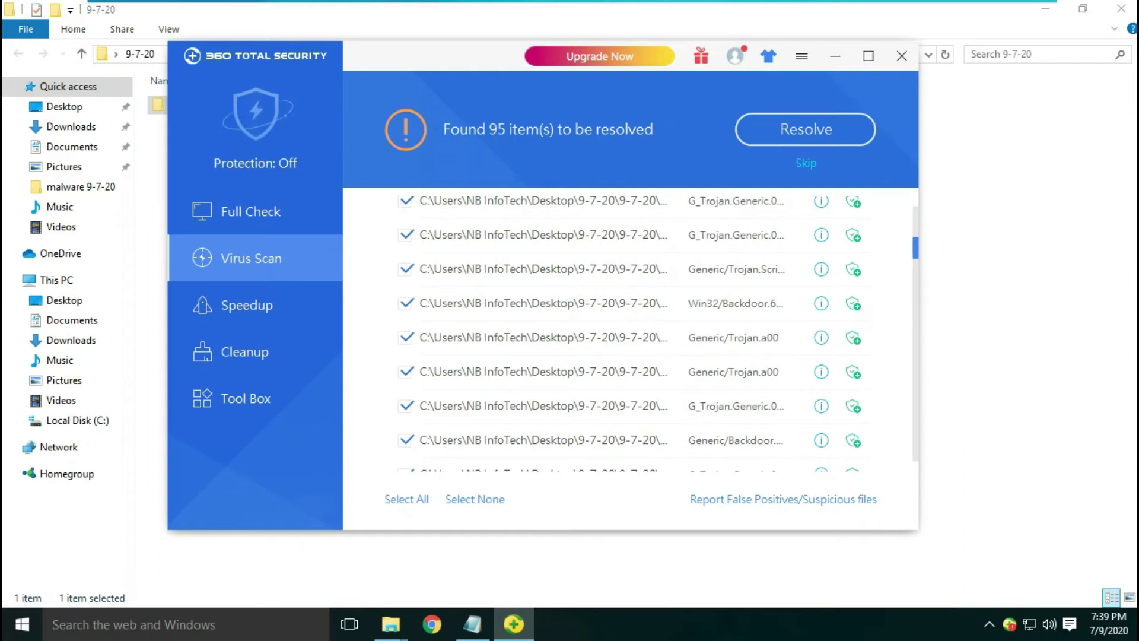
scroll(628, 333, "down", 3)
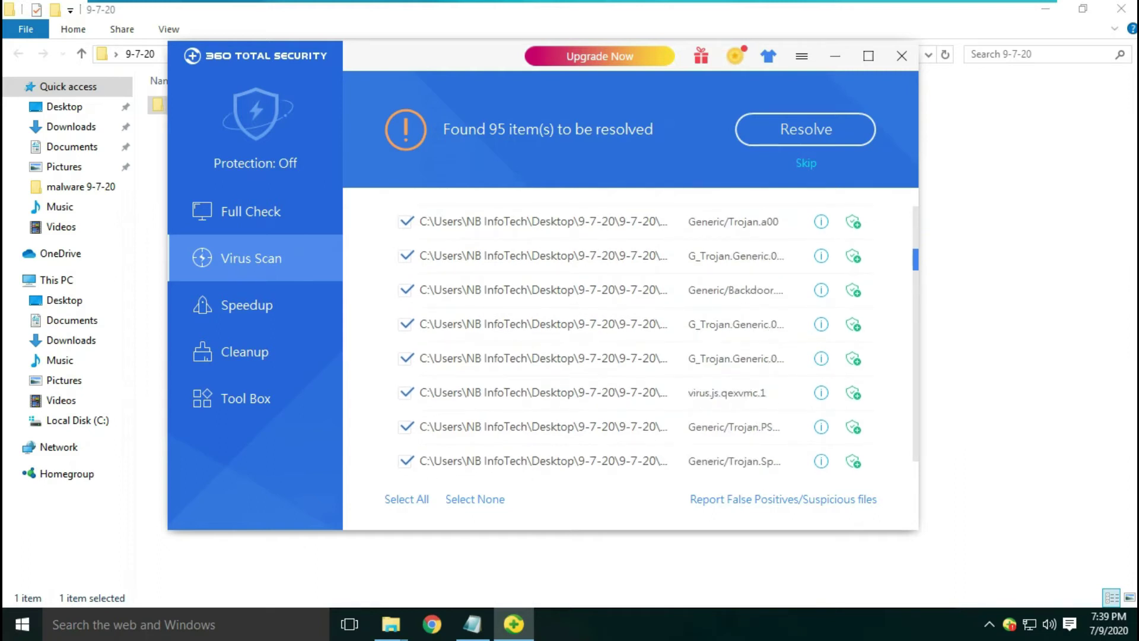
scroll(628, 333, "down", 1)
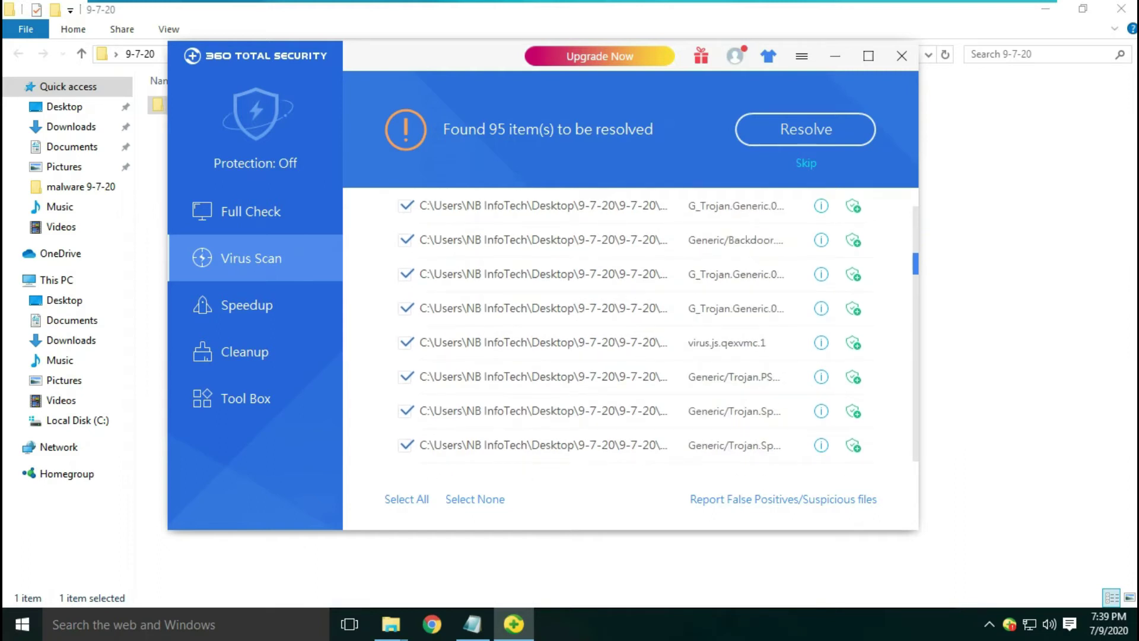
scroll(629, 332, "down", 5)
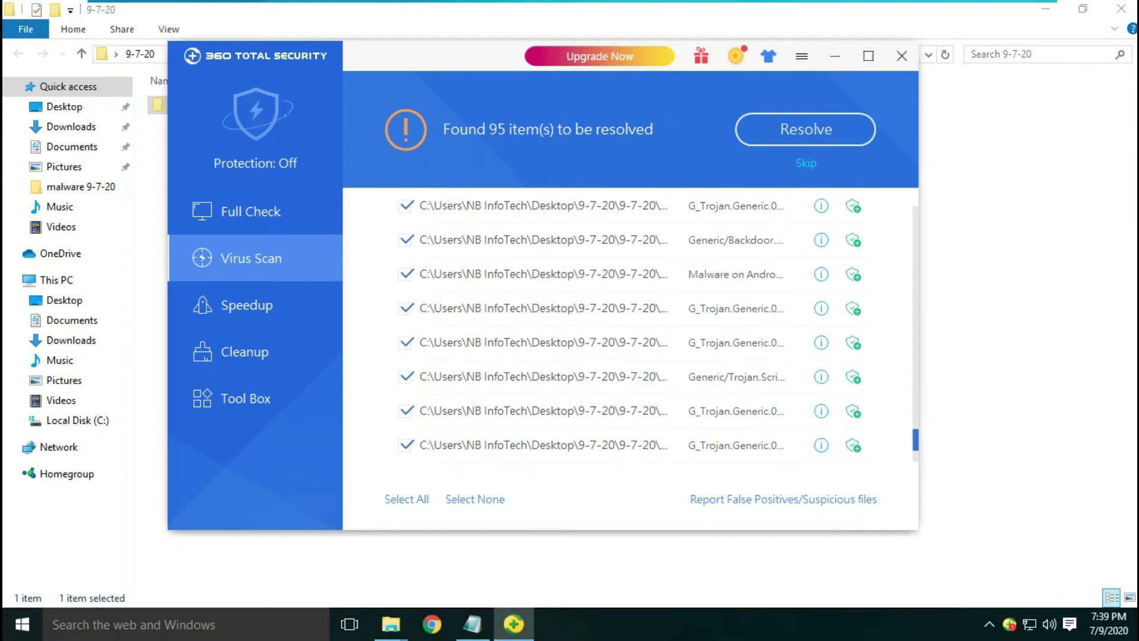
scroll(629, 332, "down", 3)
scroll(629, 332, "up", 10)
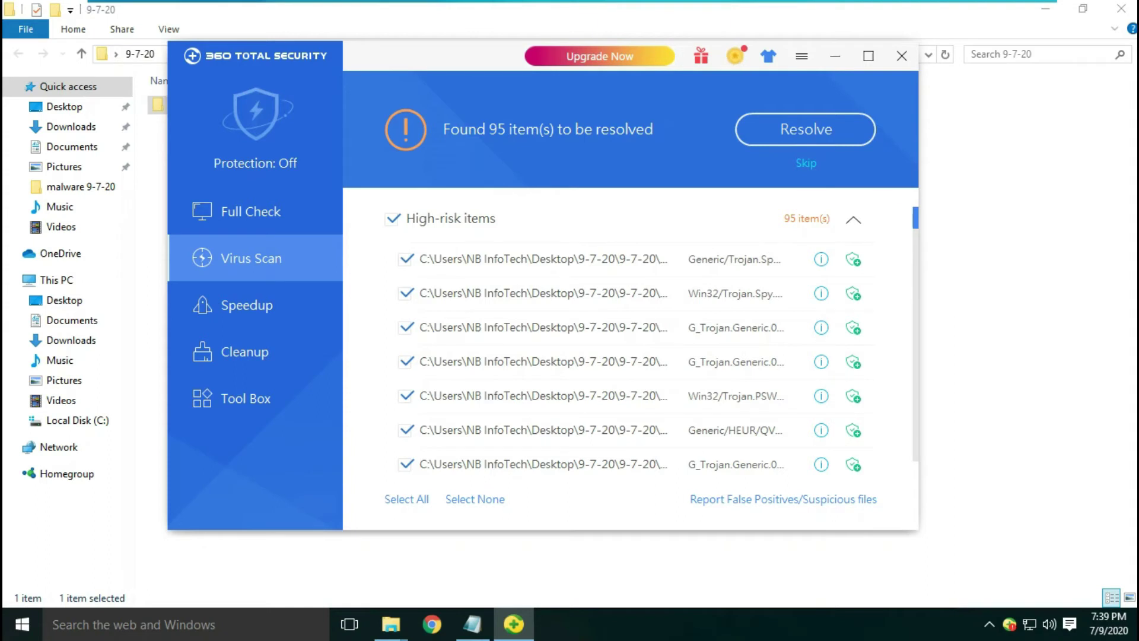
left_click(806, 129)
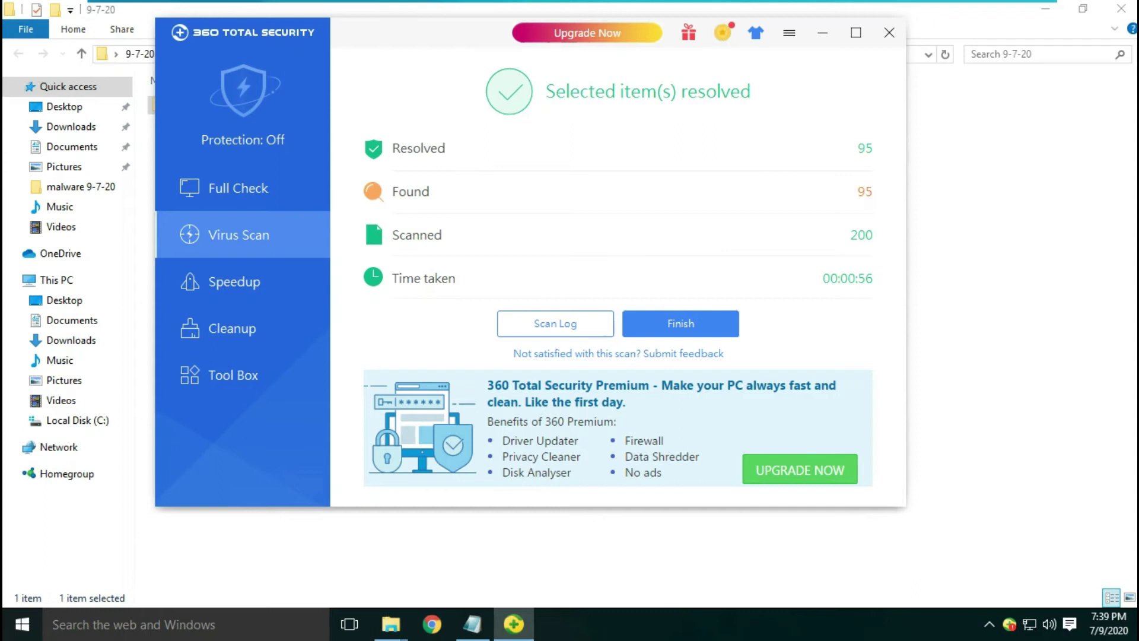
key("super+r")
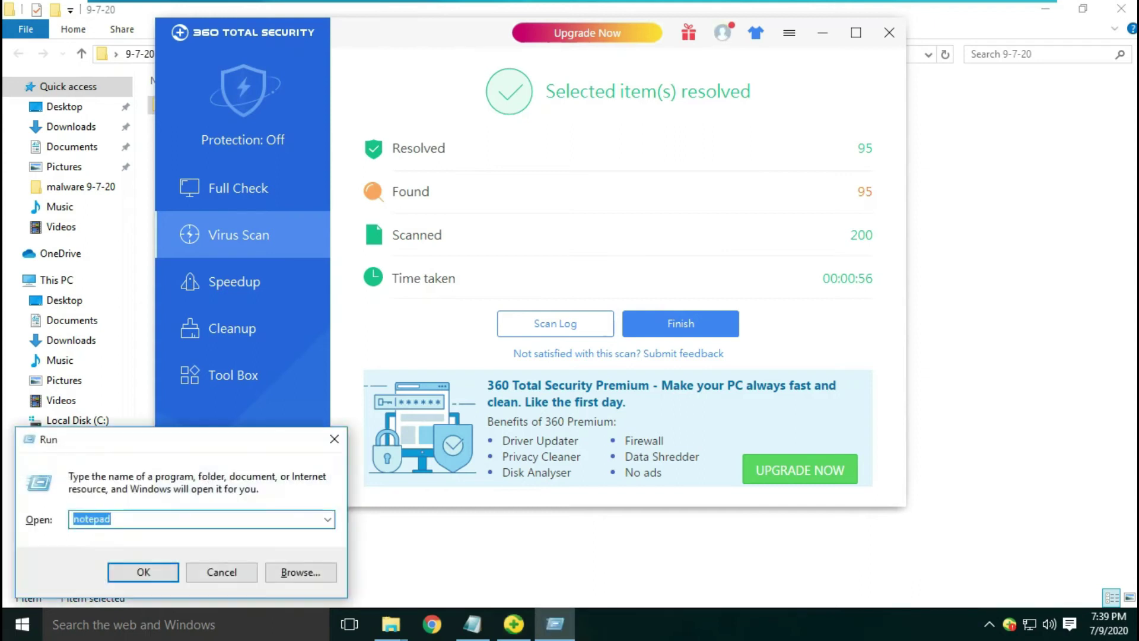
Write '200 malware samples' and '95 detected' on two lines in a new Notepad note.
key("Return")
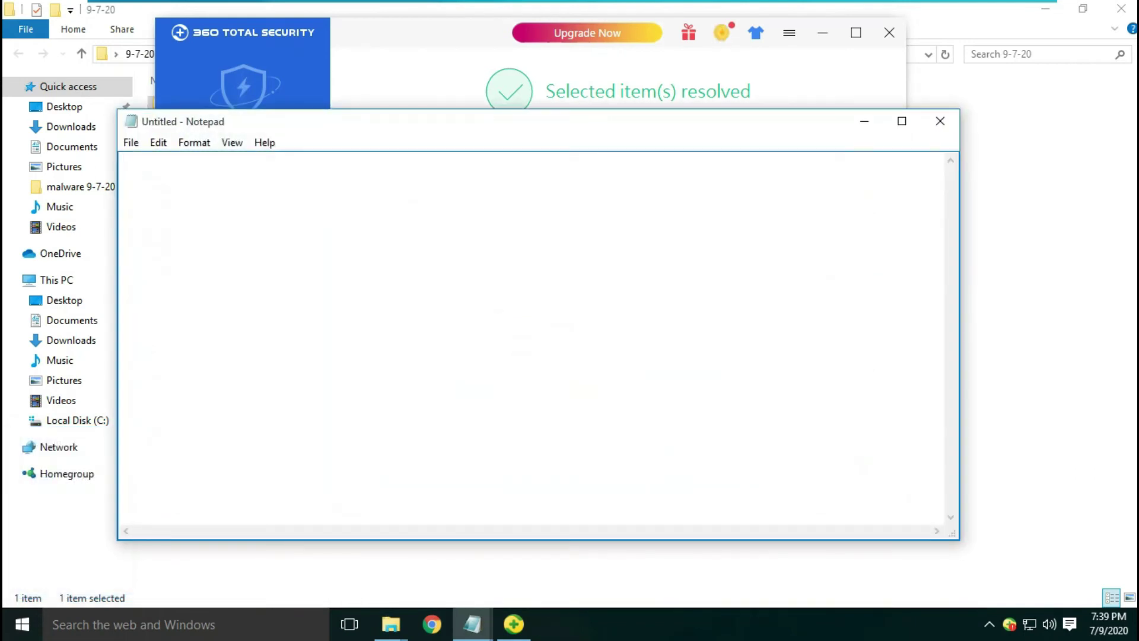
type("200 malware samp")
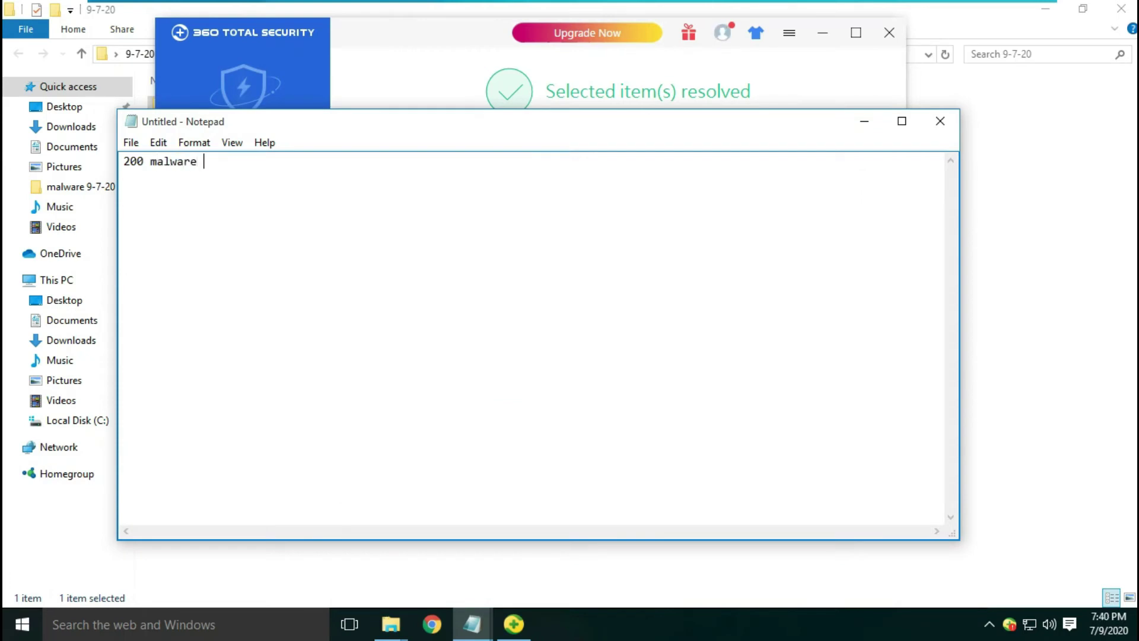
type("les")
key("Return")
type("95 detected")
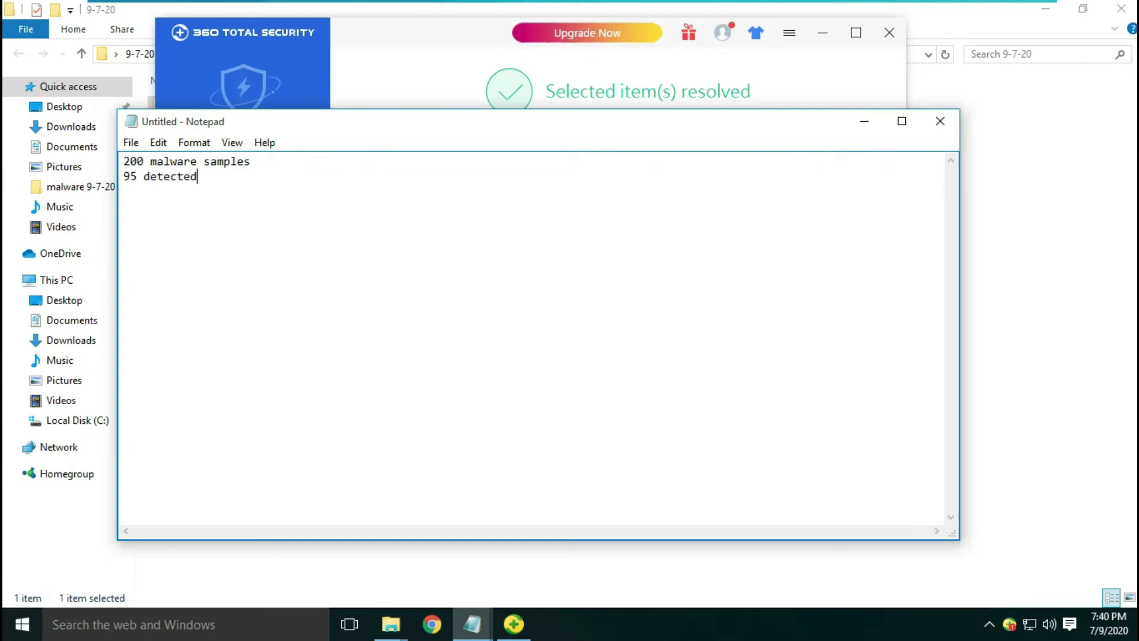
key("Return")
key("Return")
key("super+r")
type("calc")
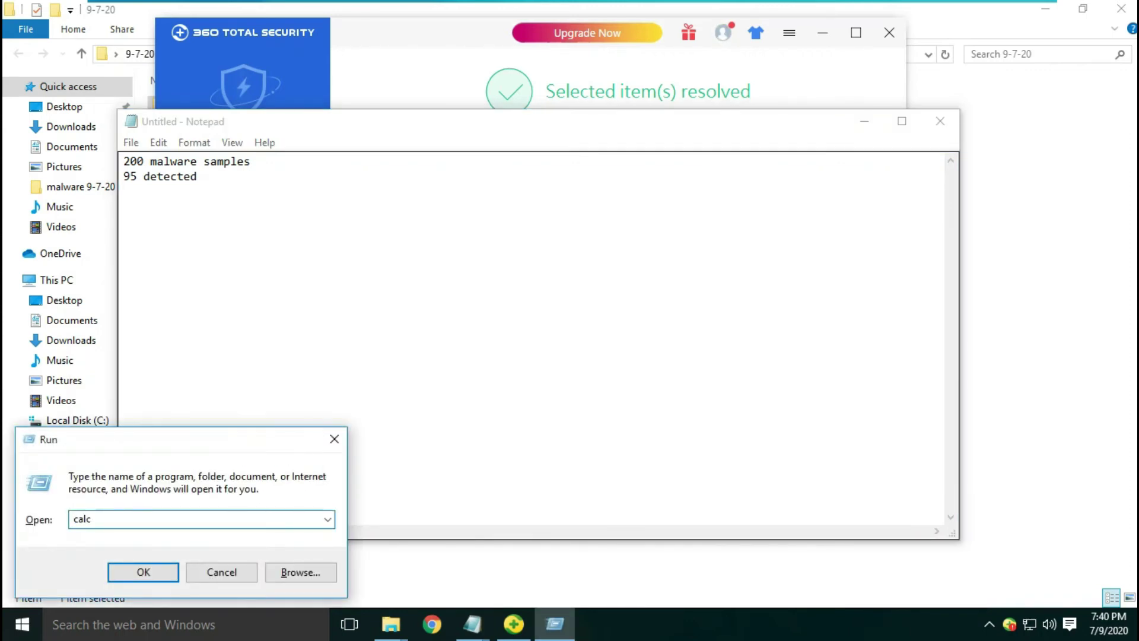
Compute 95*100/200 = 47.5 in Calculator and note '47% is detection ratio for 360 TS'.
key("Return")
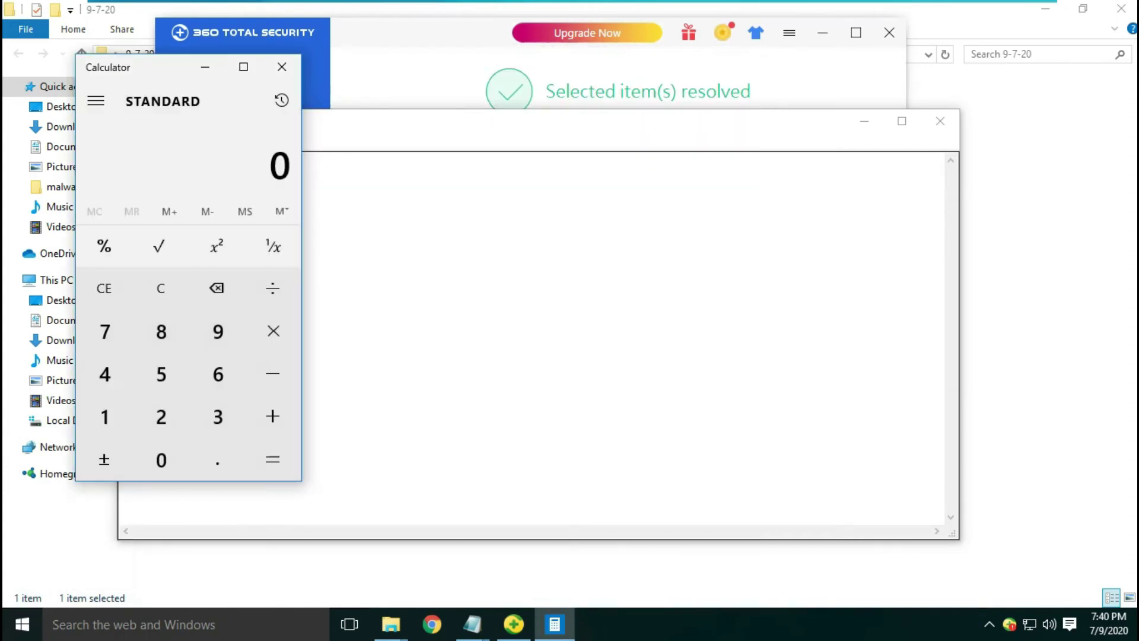
type("95*100/200")
key("Return")
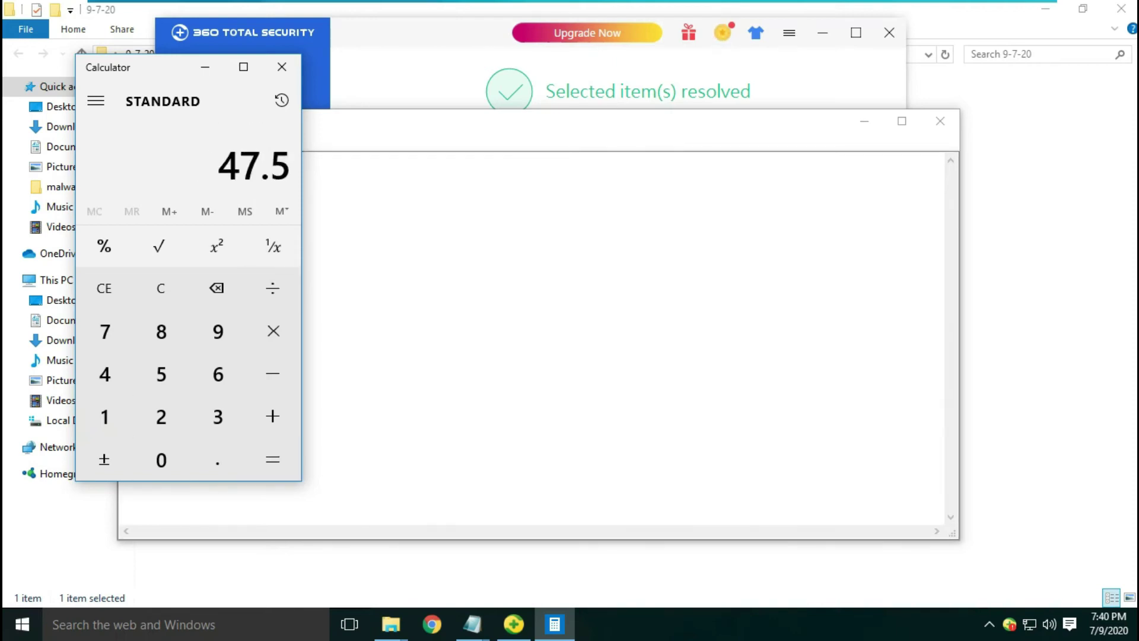
key("alt+Tab")
key("Return")
type("47")
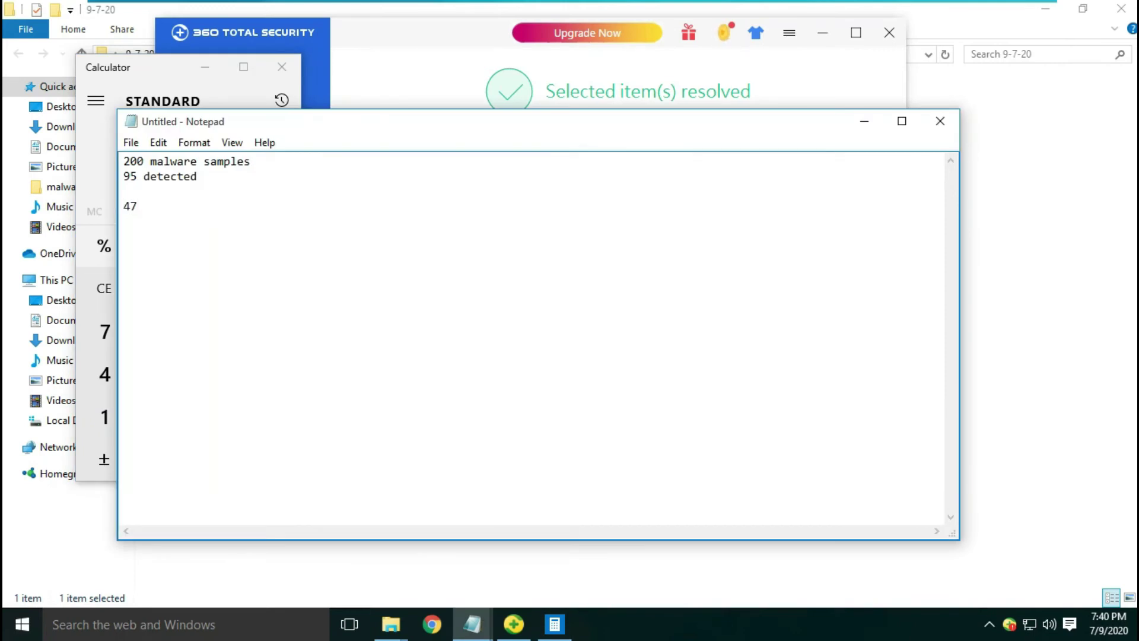
type("% is detection r")
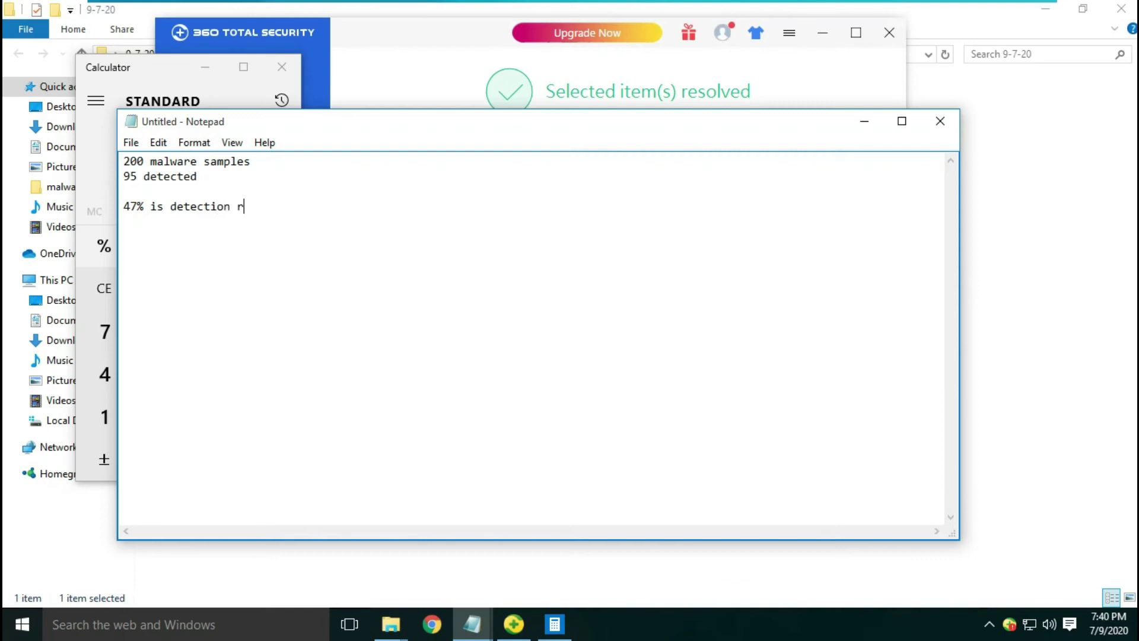
type("atio for 360 TS")
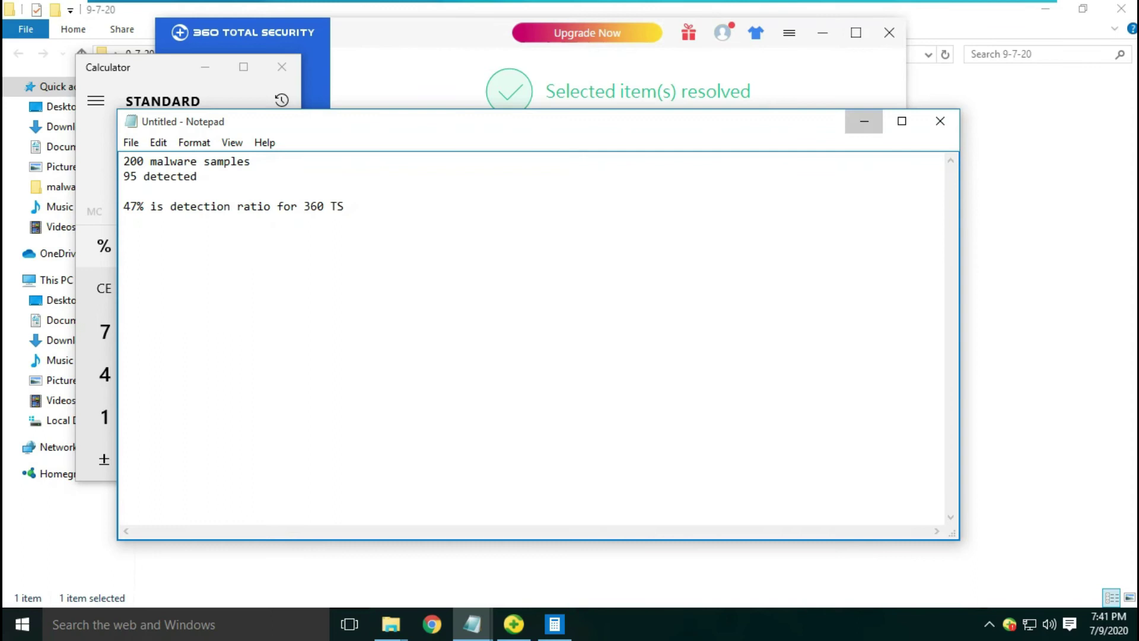
left_click(864, 121)
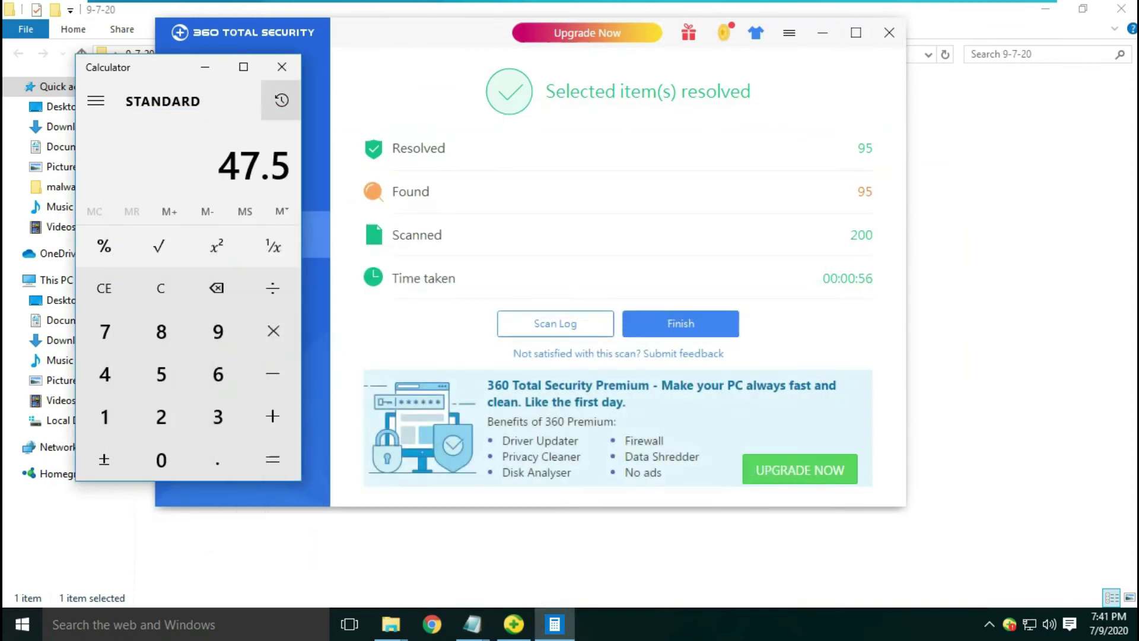
Close Calculator and 360 Total Security, then re-enable real-time protection from the tray menu.
left_click(282, 67)
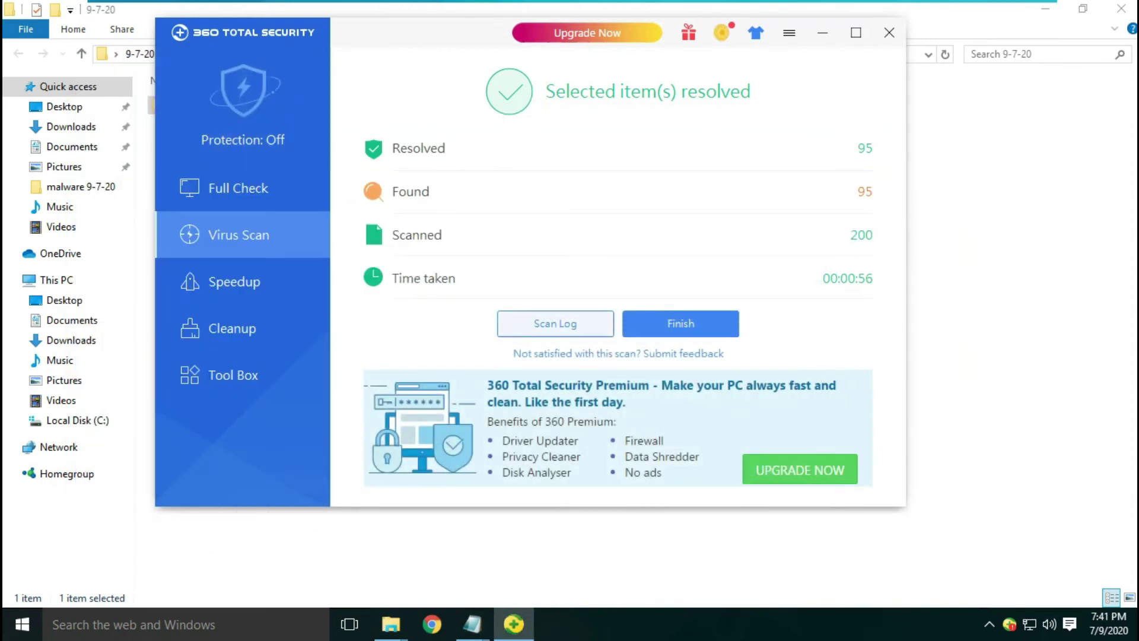
key("Return")
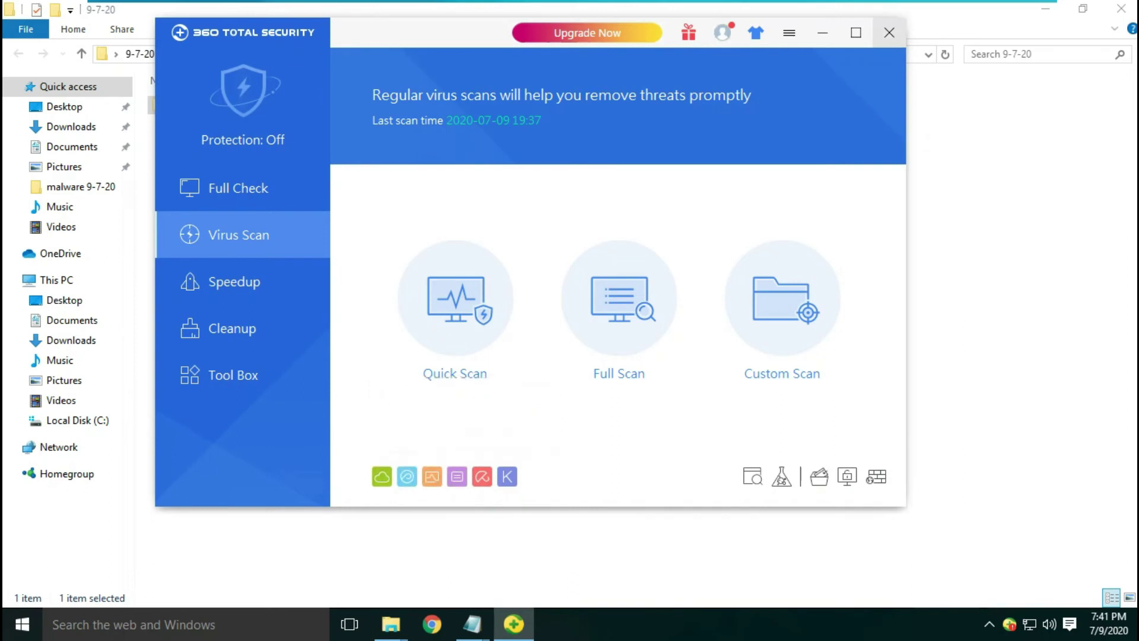
left_click(888, 32)
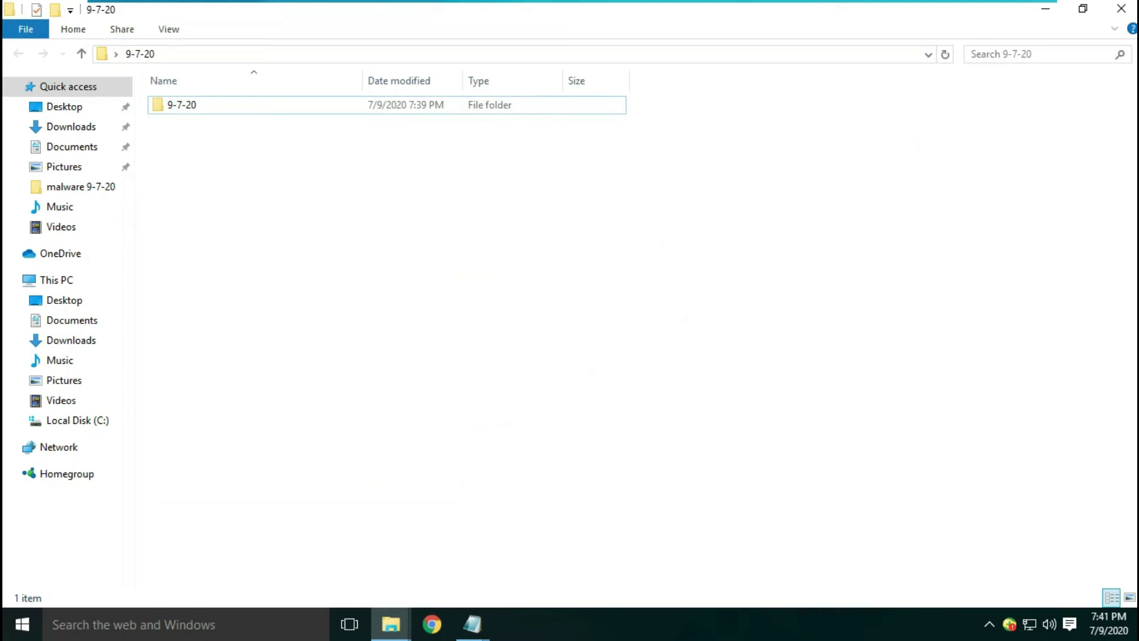
right_click(1009, 624)
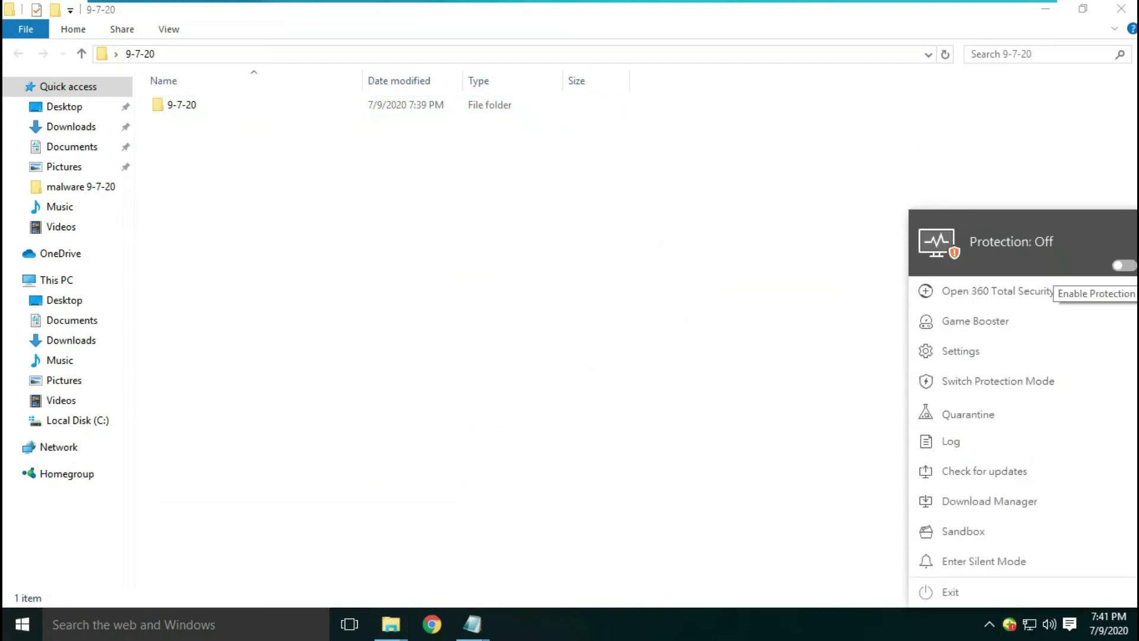
left_click(1122, 265)
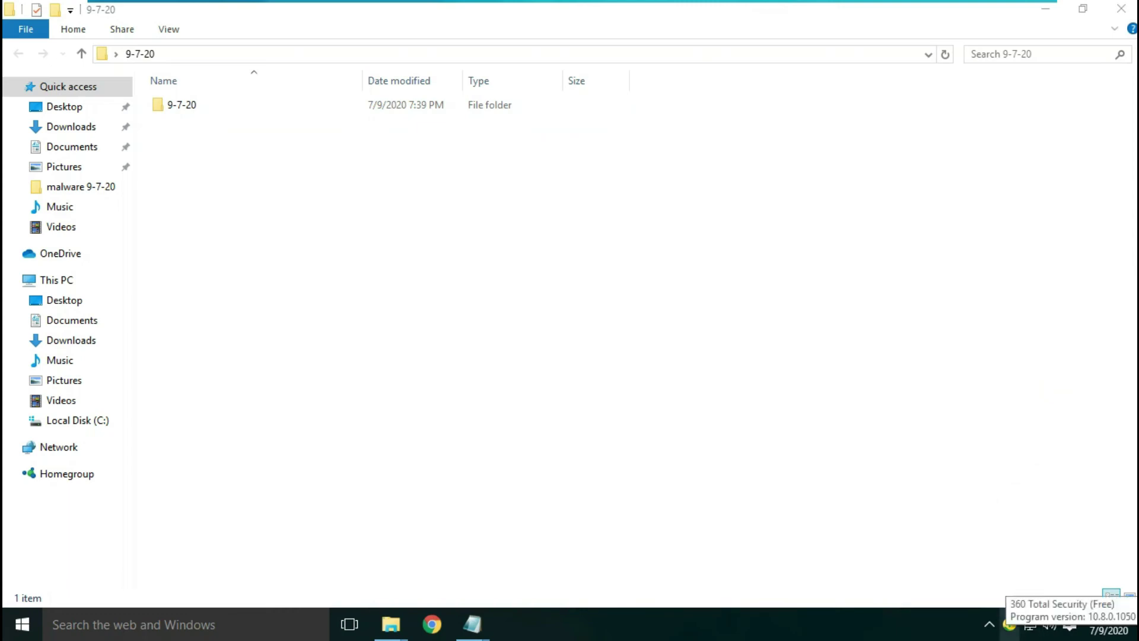
right_click(1008, 623)
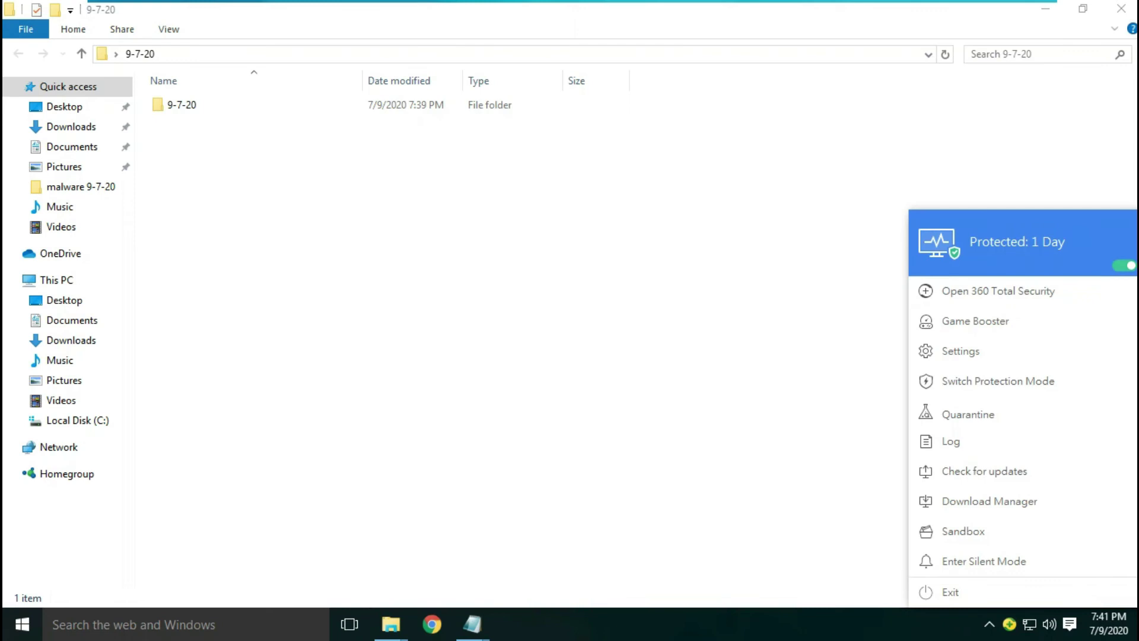
Scroll through the 105 leftover samples in the inner 9-7-20 folder, then return to its parent.
double_click(182, 105)
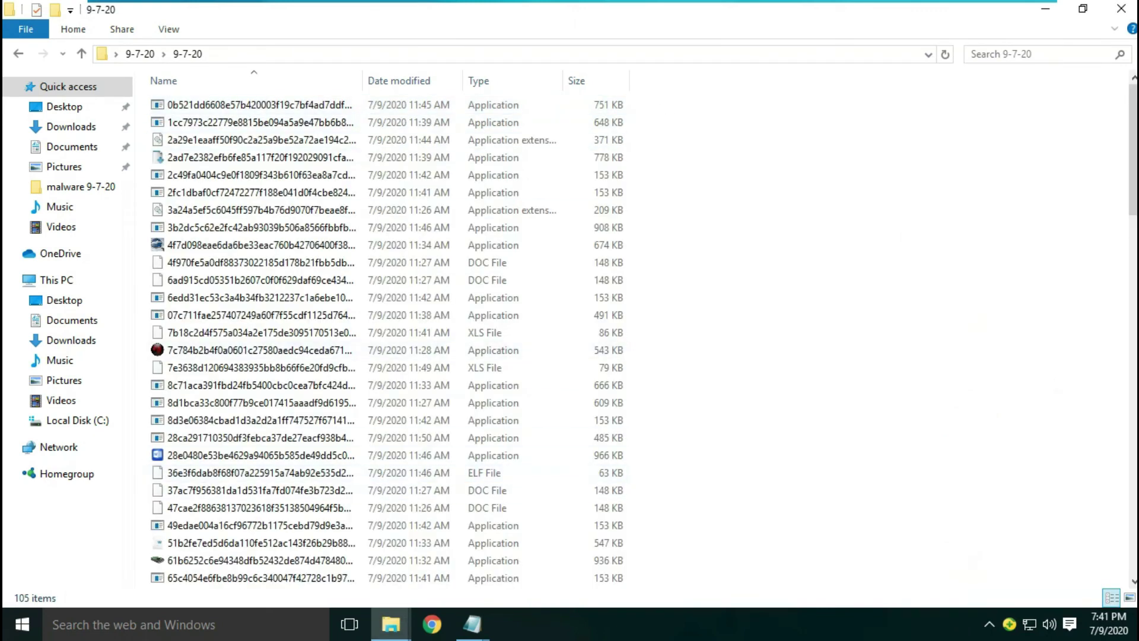
scroll(386, 341, "down", 20)
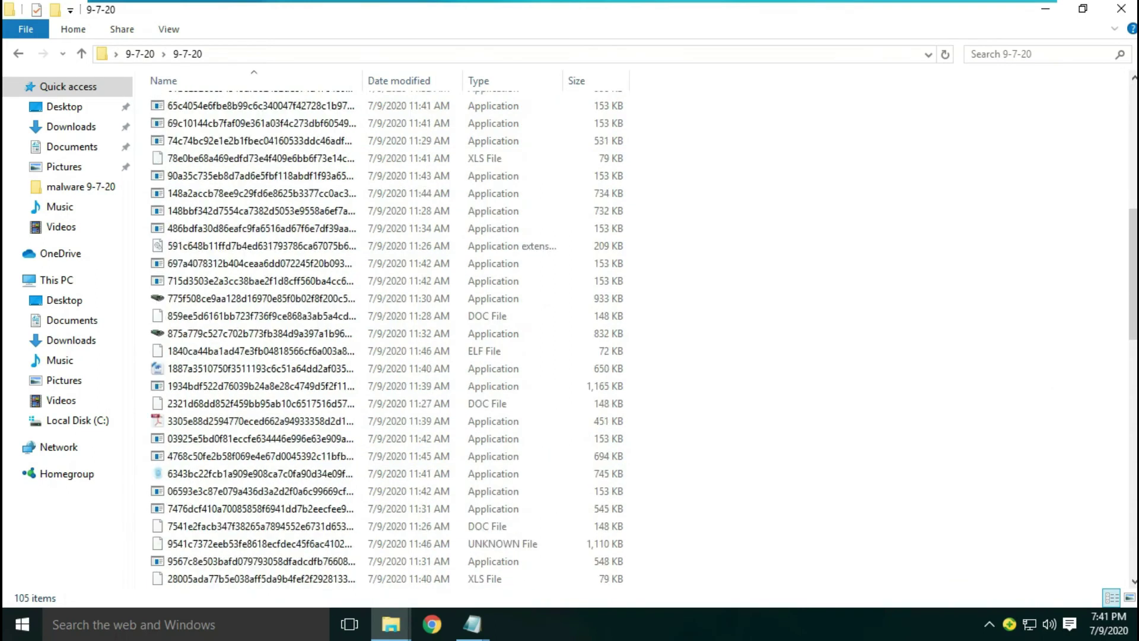
scroll(385, 341, "down", 3)
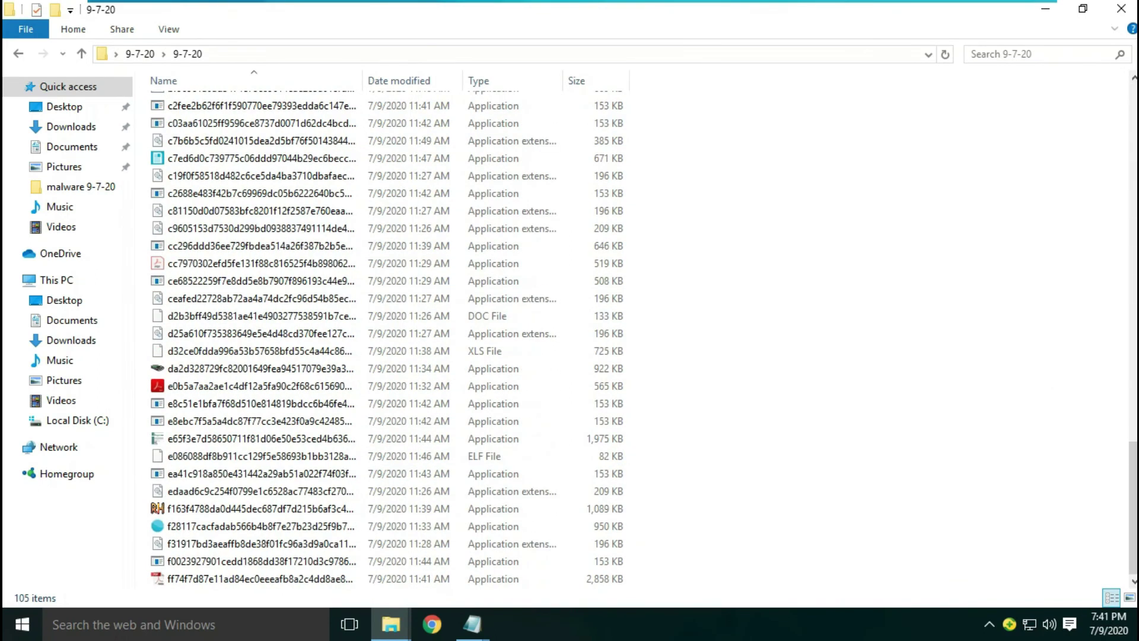
scroll(385, 341, "up", 15)
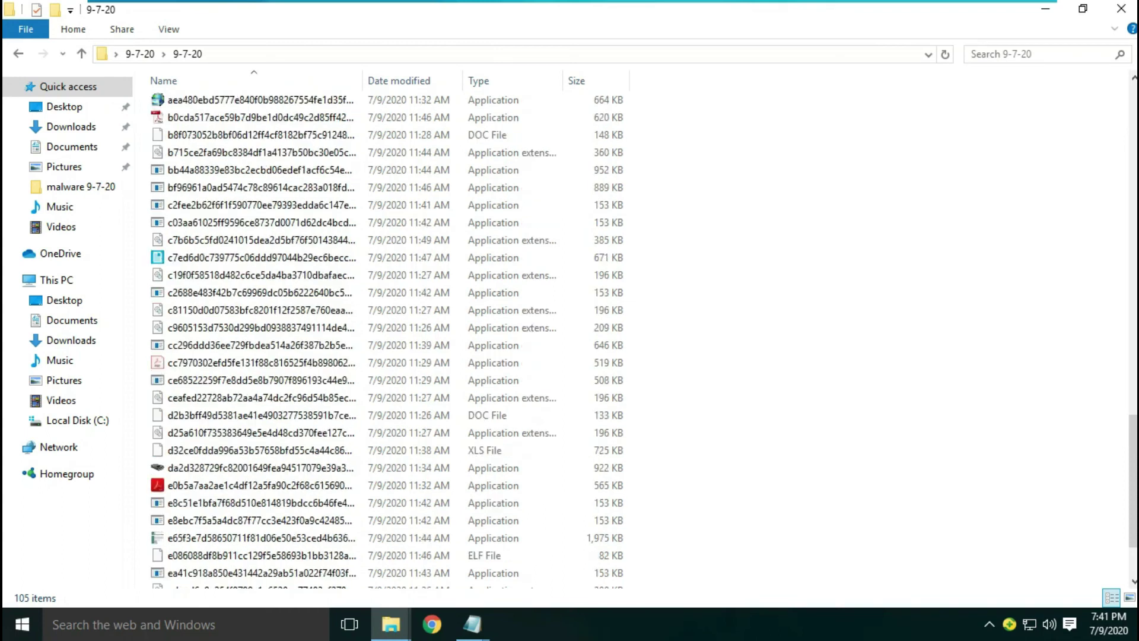
scroll(386, 341, "up", 10)
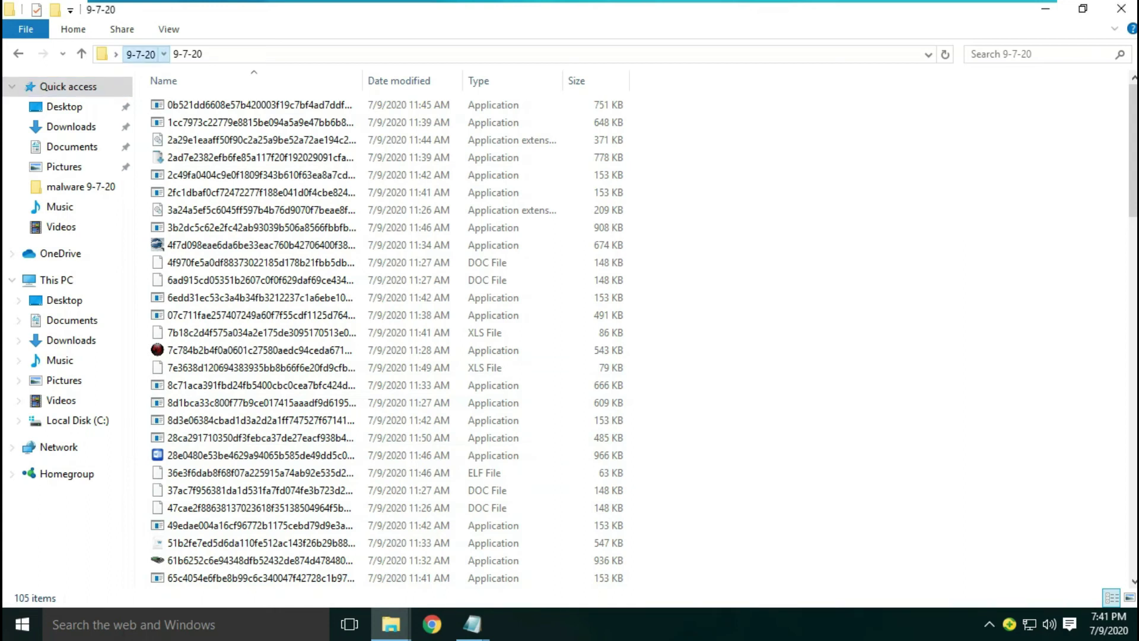
left_click(140, 54)
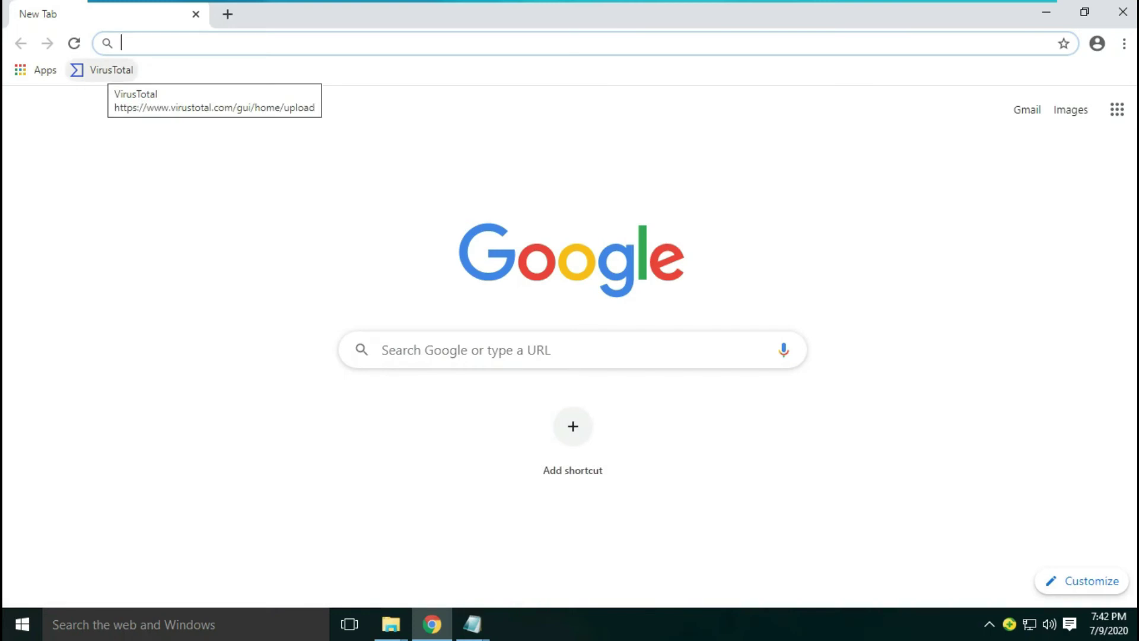
left_click(105, 70)
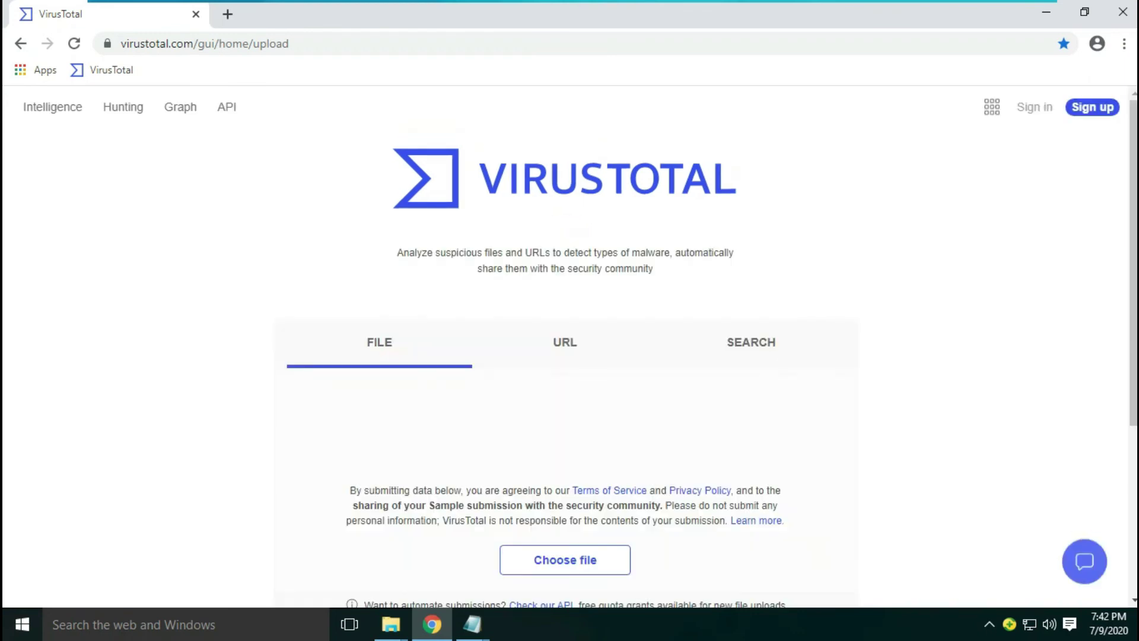
Upload the 11:34 AM Application sample from Desktop > 9-7-20 > 9-7-20, getting a 25/72 report.
left_click(565, 559)
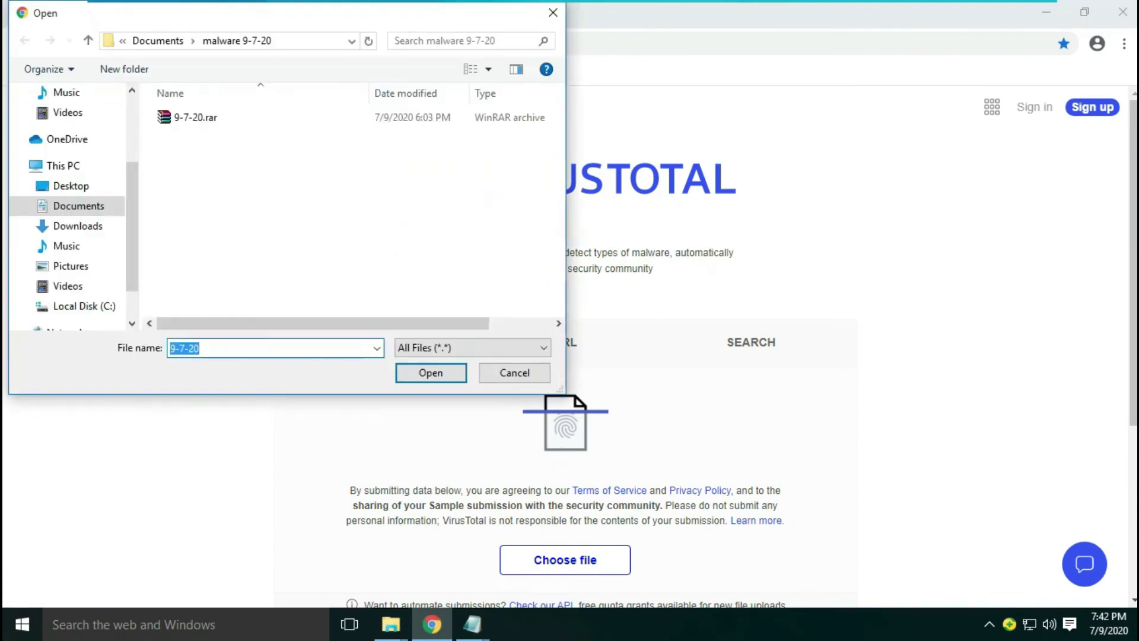
left_click(71, 186)
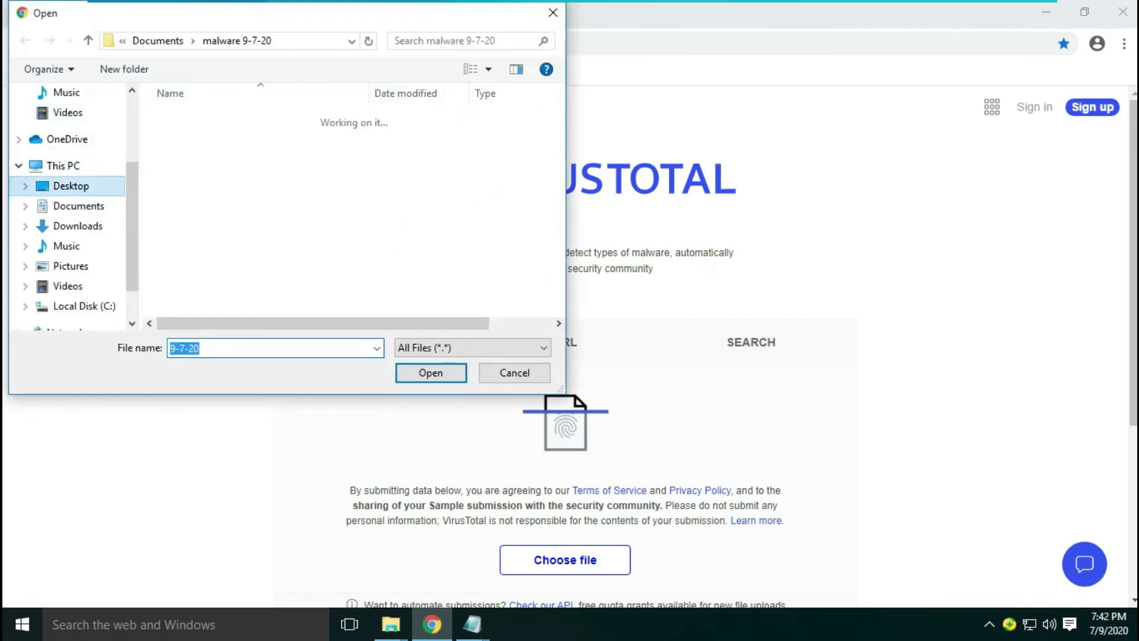
key("Return")
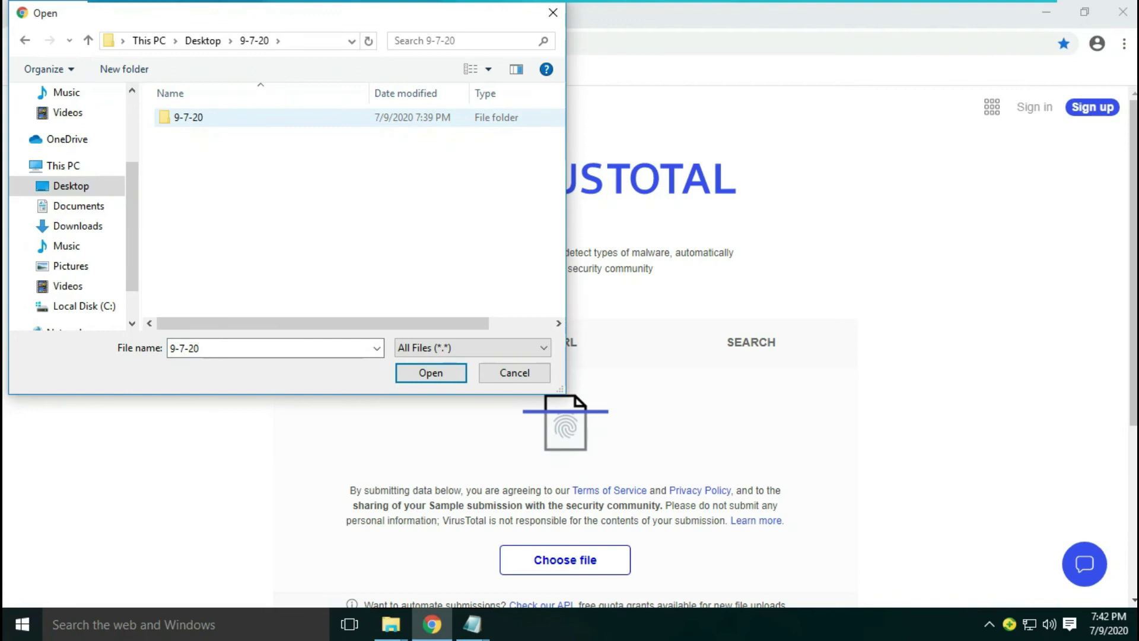
double_click(177, 116)
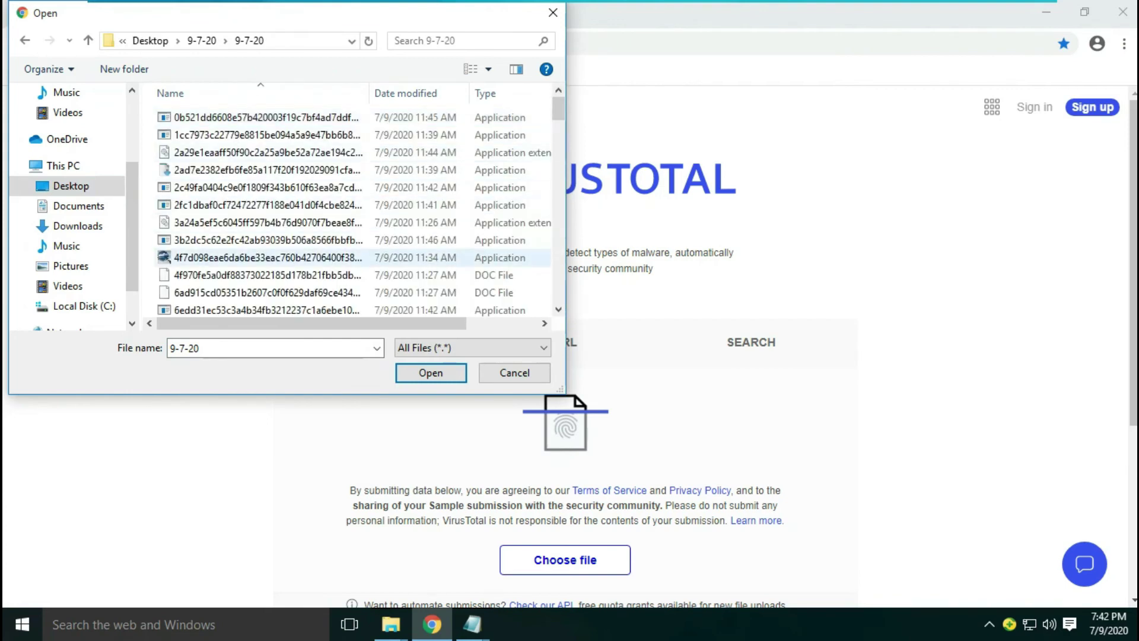
left_click(163, 258)
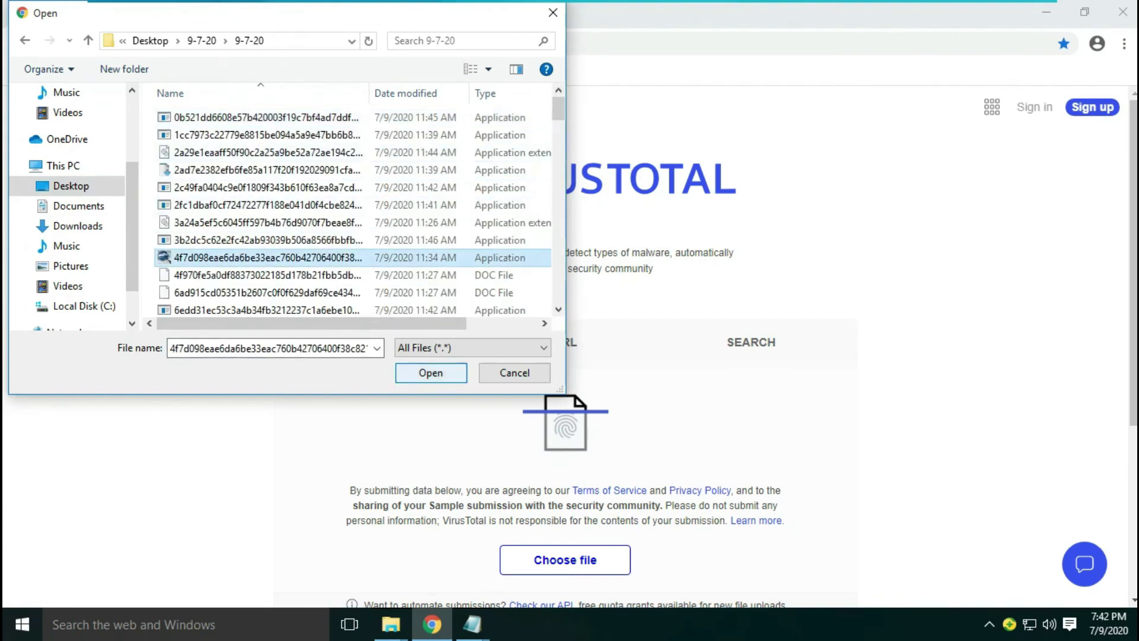
left_click(430, 373)
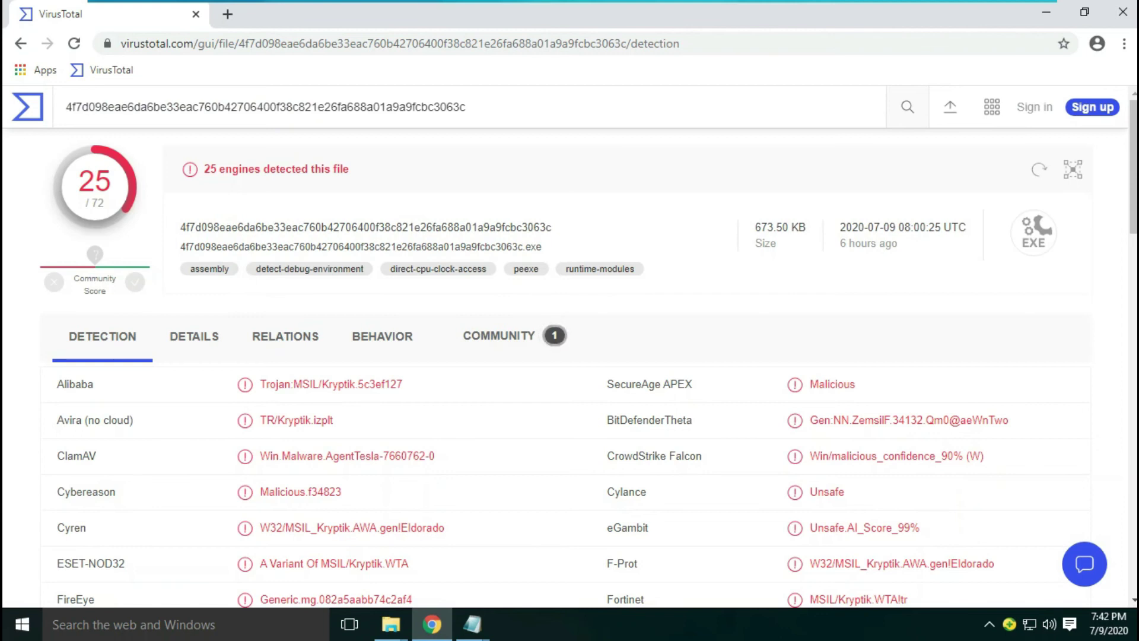
Highlight the 25-engines headline and the Avira (no cloud) and BitDefenderTheta detections.
left_click_drag(204, 169, 349, 170)
left_click_drag(57, 419, 132, 419)
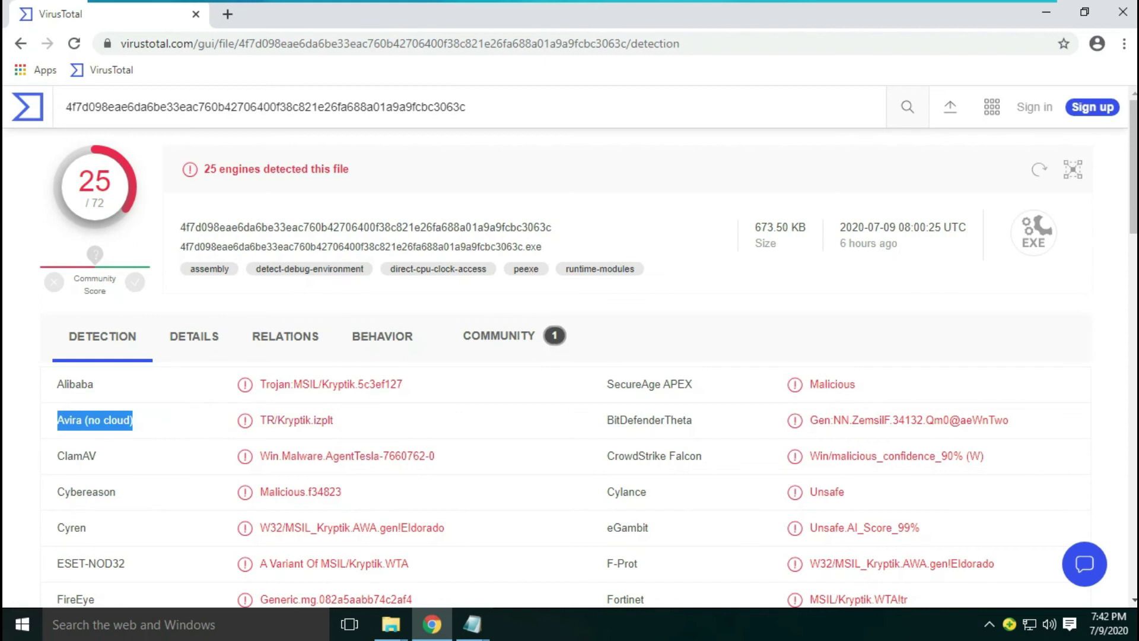
left_click_drag(607, 420, 692, 420)
left_click(692, 419)
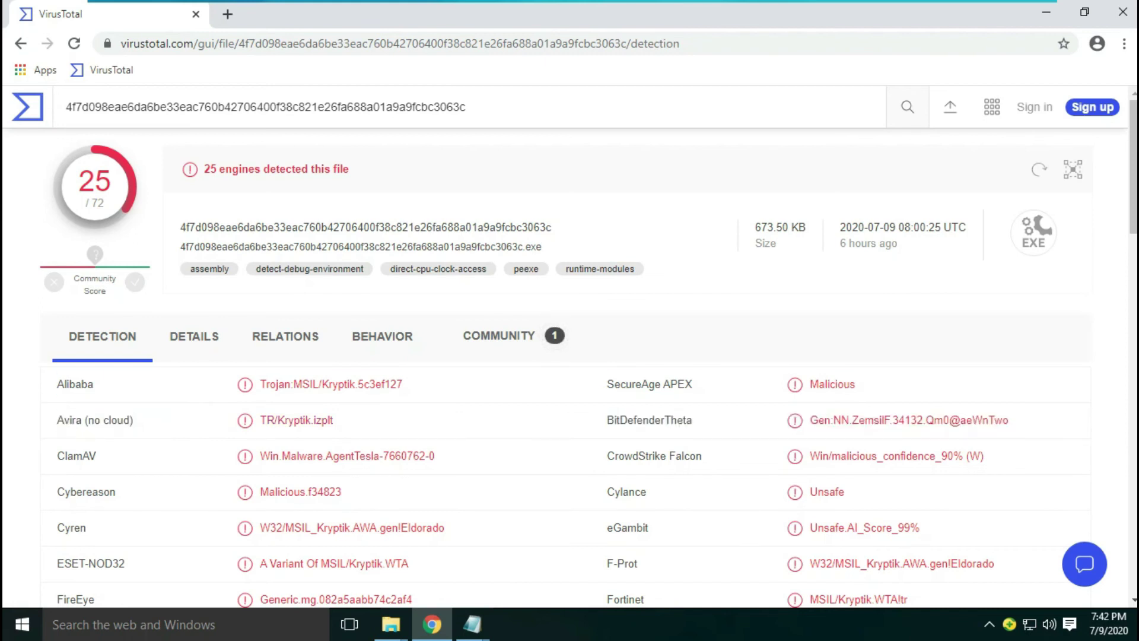
scroll(692, 420, "down", 1)
scroll(692, 419, "down", 1)
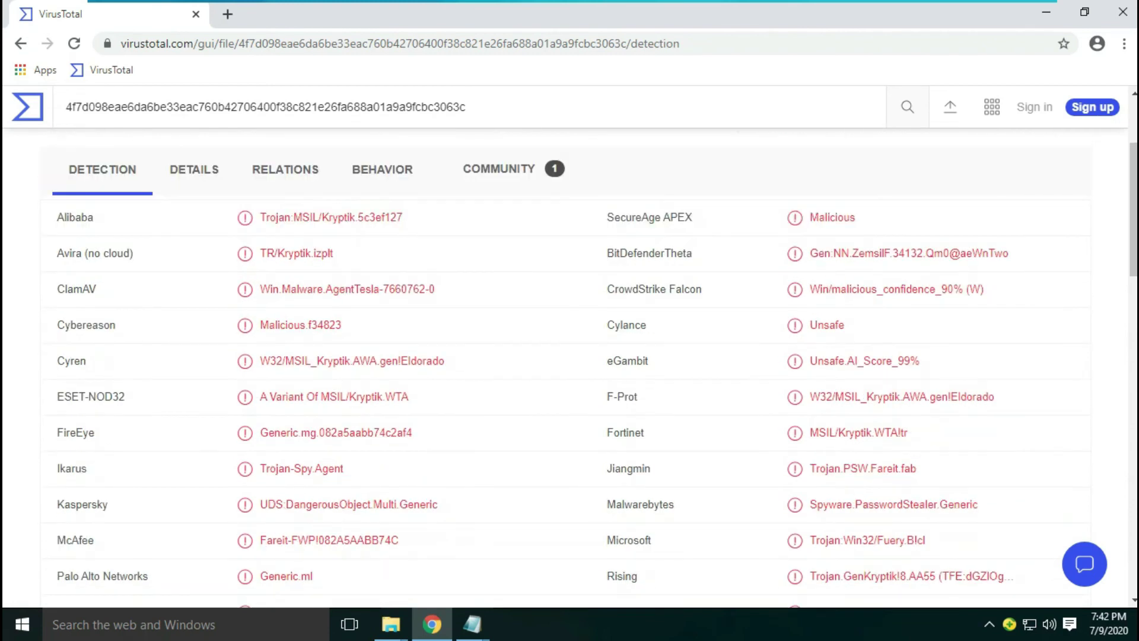
scroll(692, 419, "down", 1)
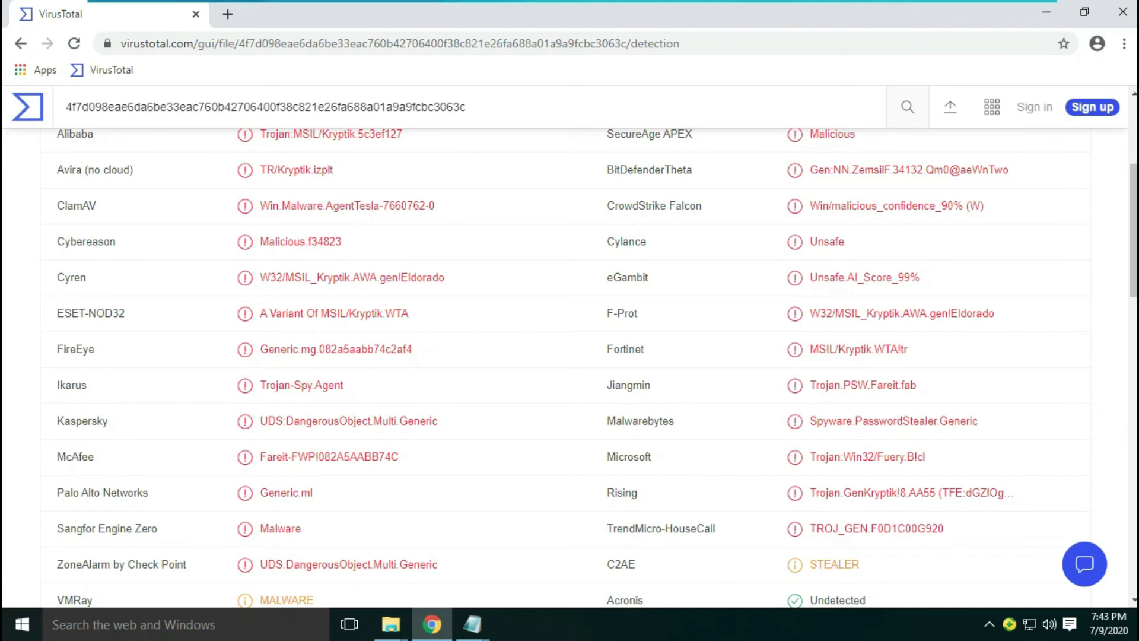
Point out the Kaspersky, Malwarebytes, Microsoft and TrendMicro-HouseCall detections, then return to the upload page.
left_click_drag(57, 420, 107, 421)
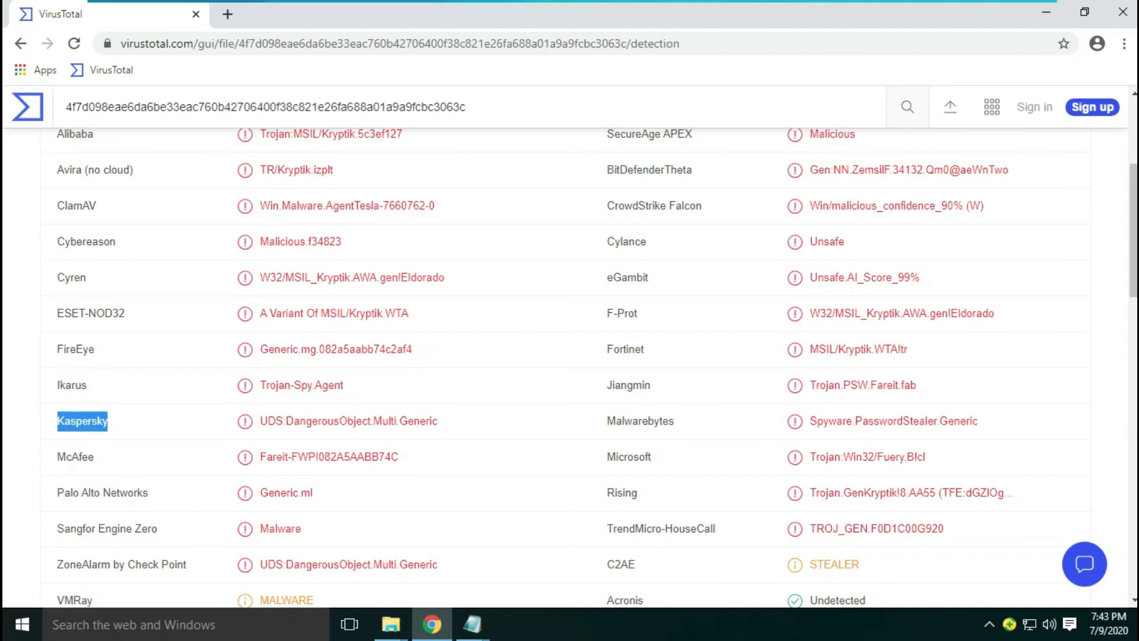
left_click_drag(606, 421, 675, 421)
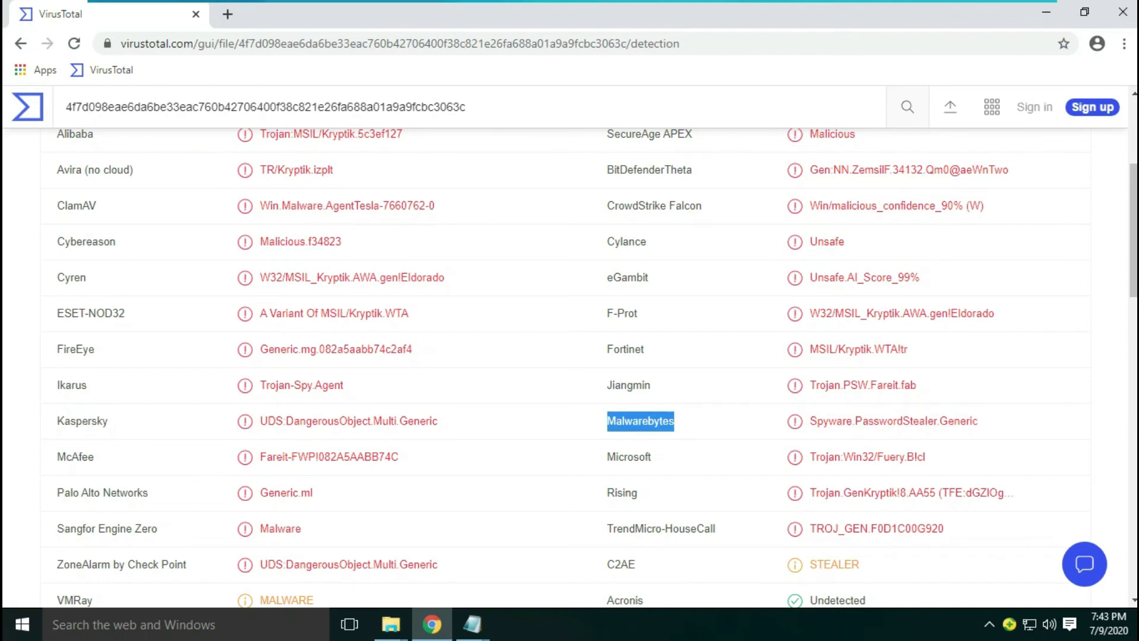
left_click_drag(57, 456, 88, 456)
scroll(87, 456, "down", 2)
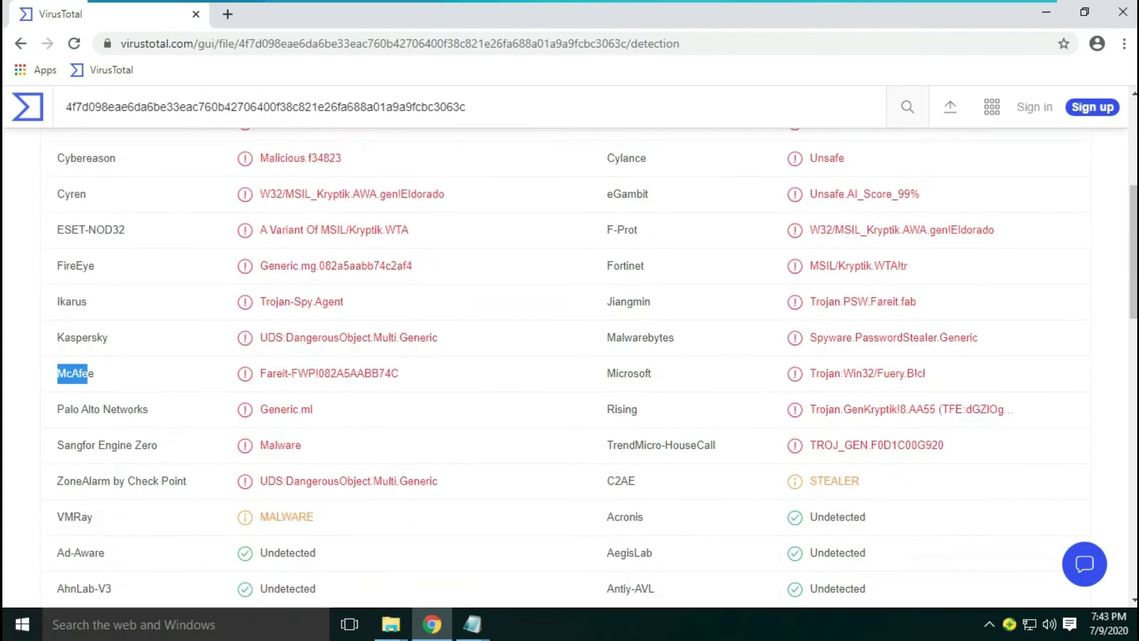
left_click_drag(607, 373, 651, 373)
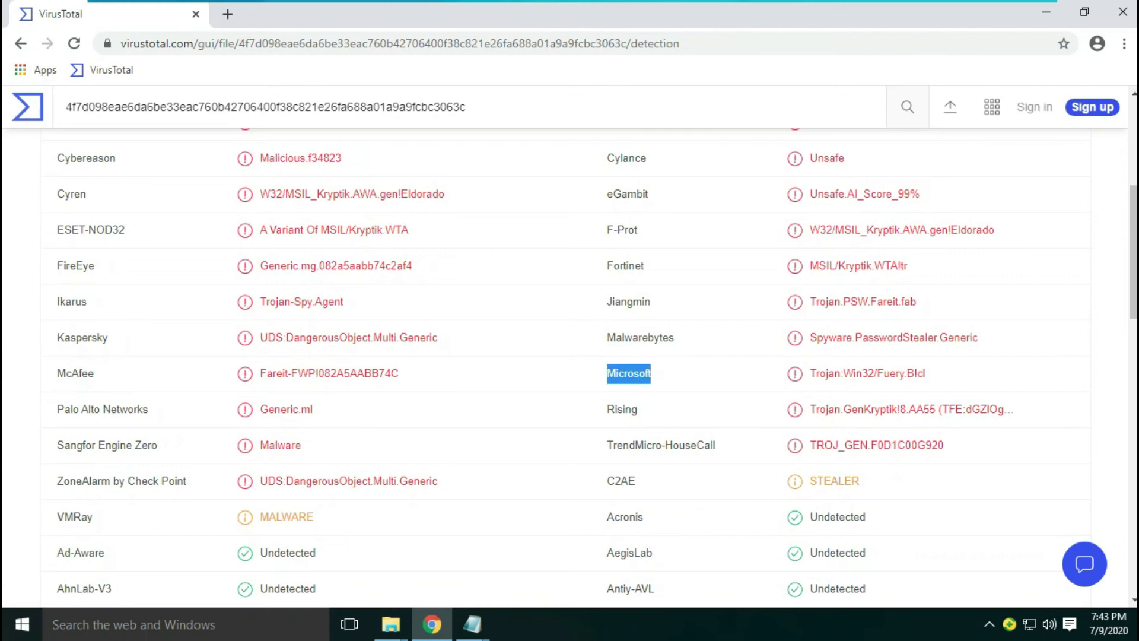
scroll(569, 367, "down", 1)
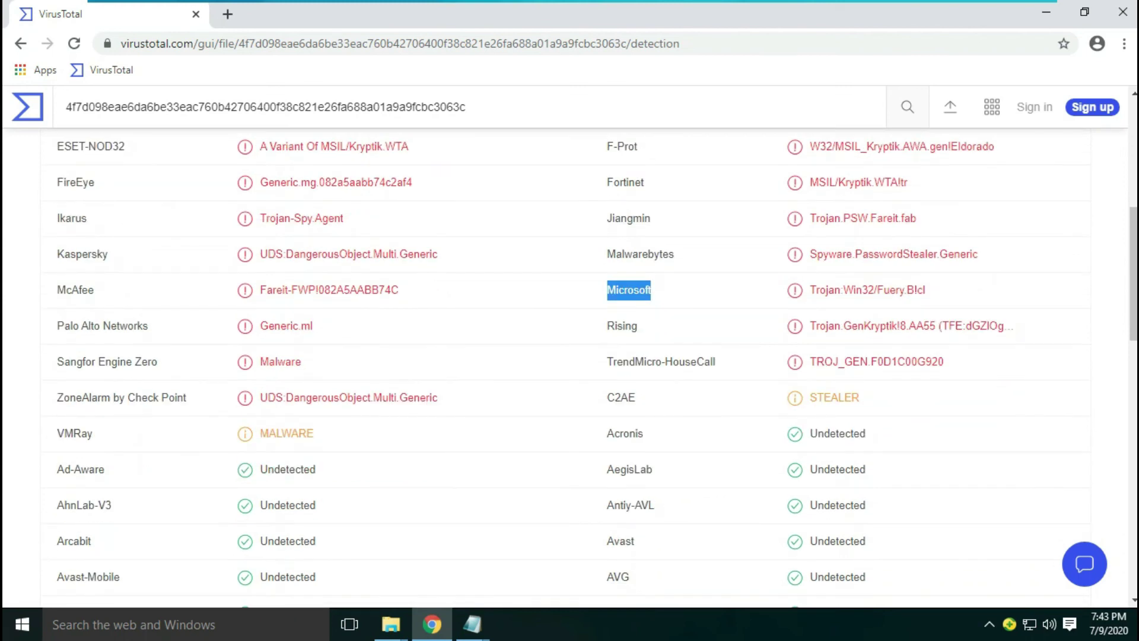
left_click_drag(607, 362, 715, 362)
left_click(244, 361)
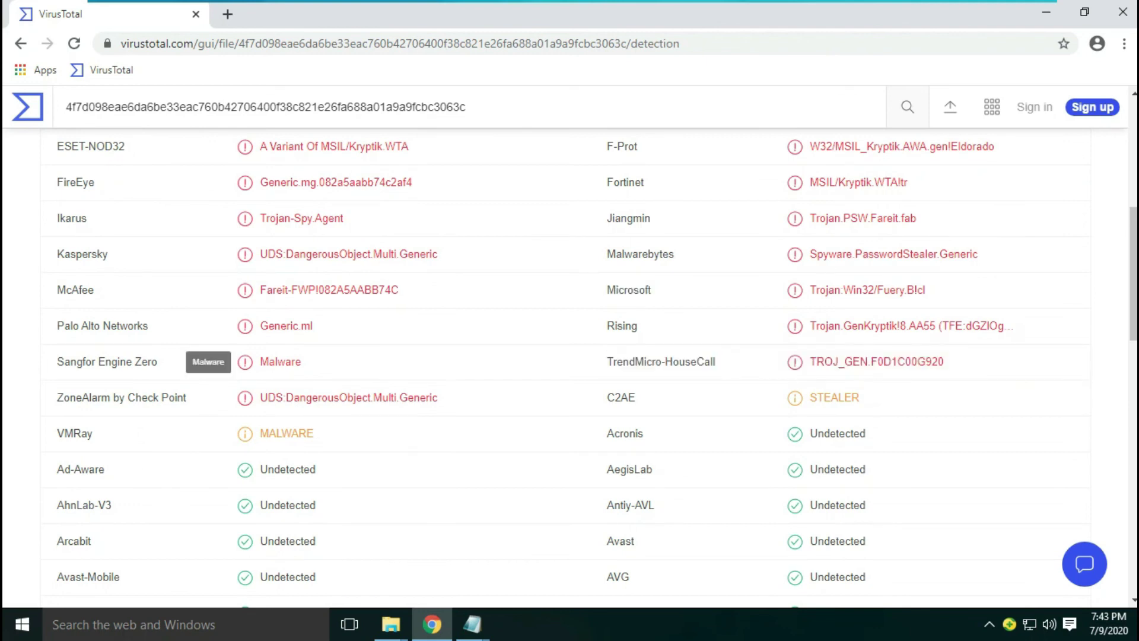
scroll(245, 361, "up", 3)
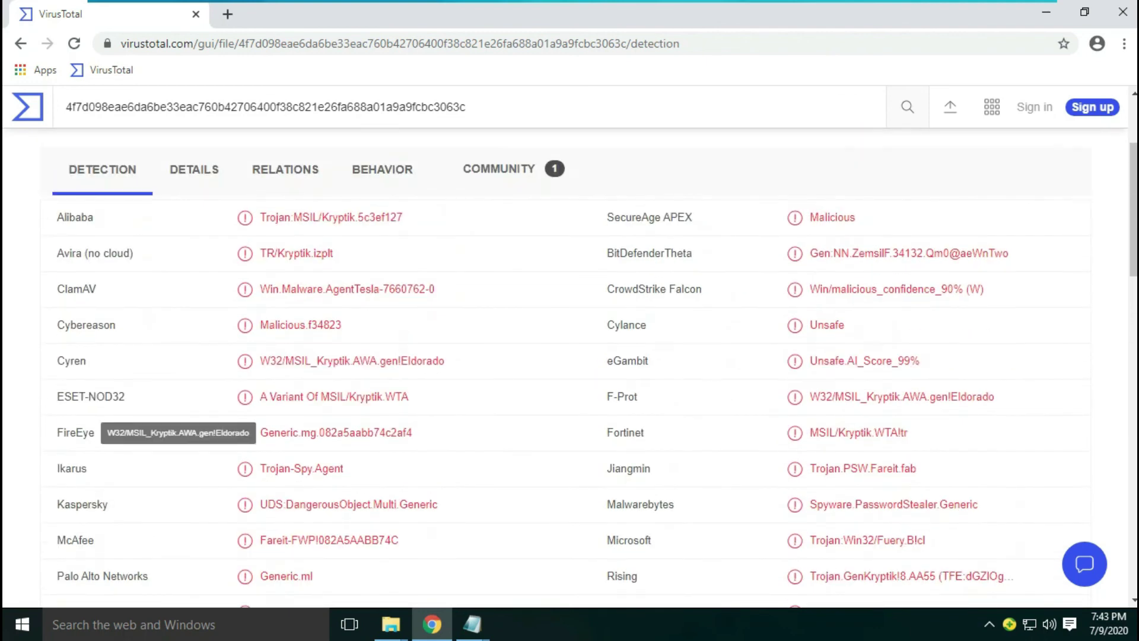
scroll(119, 356, "up", 1)
scroll(505, 336, "up", 1)
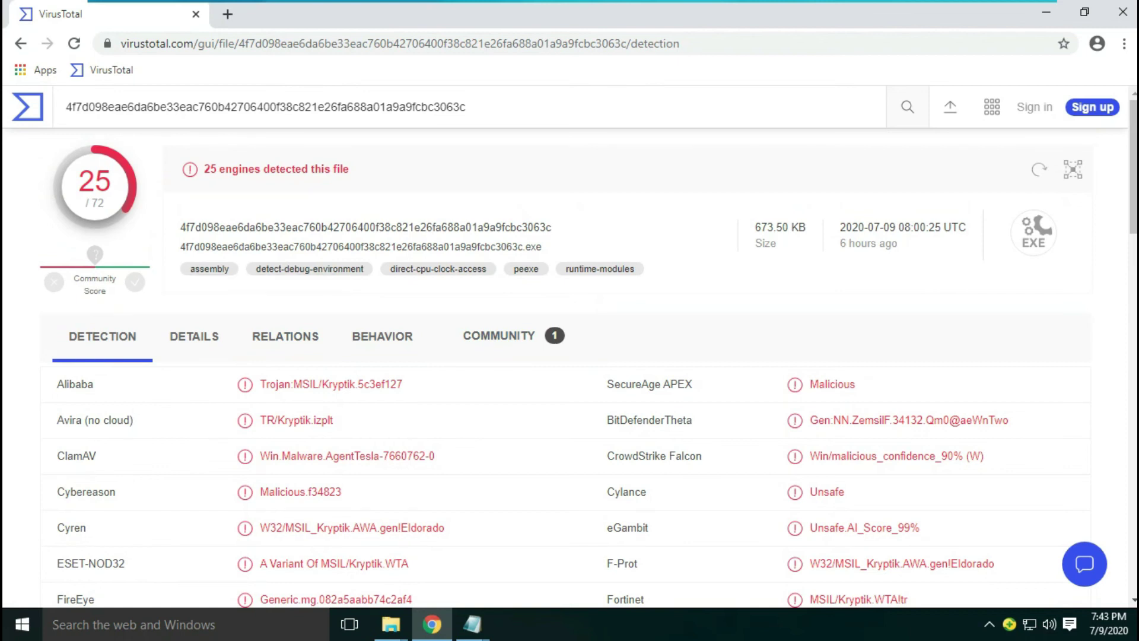
left_click(21, 44)
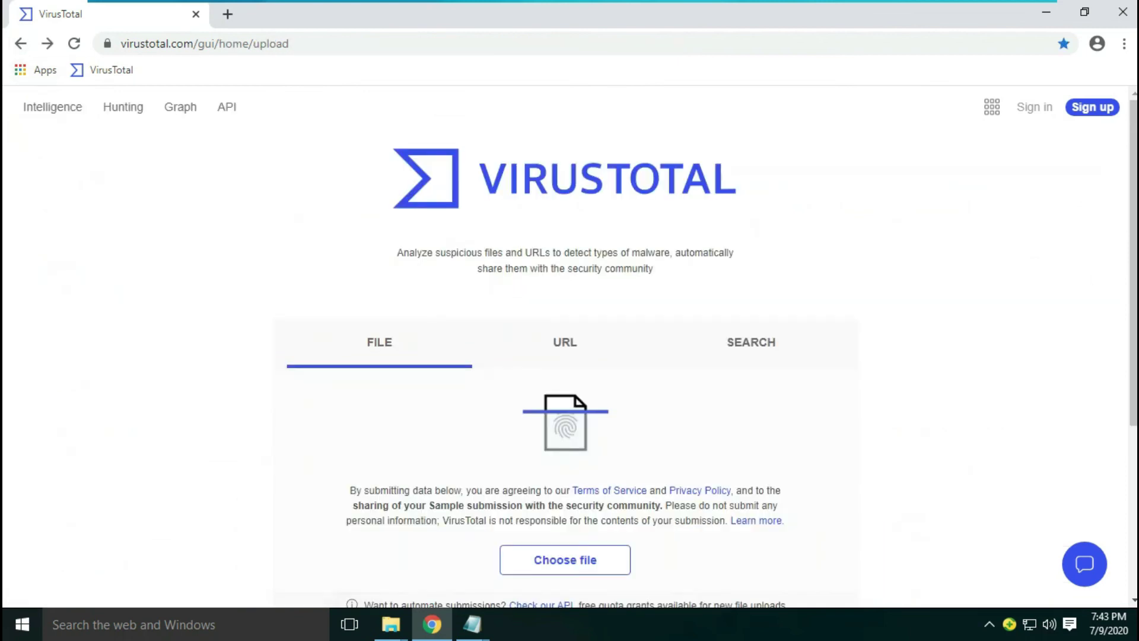
Upload the e086088… ELF sample (911.mpsl), getting 28/60 detections, mostly Mirai variants.
left_click(565, 559)
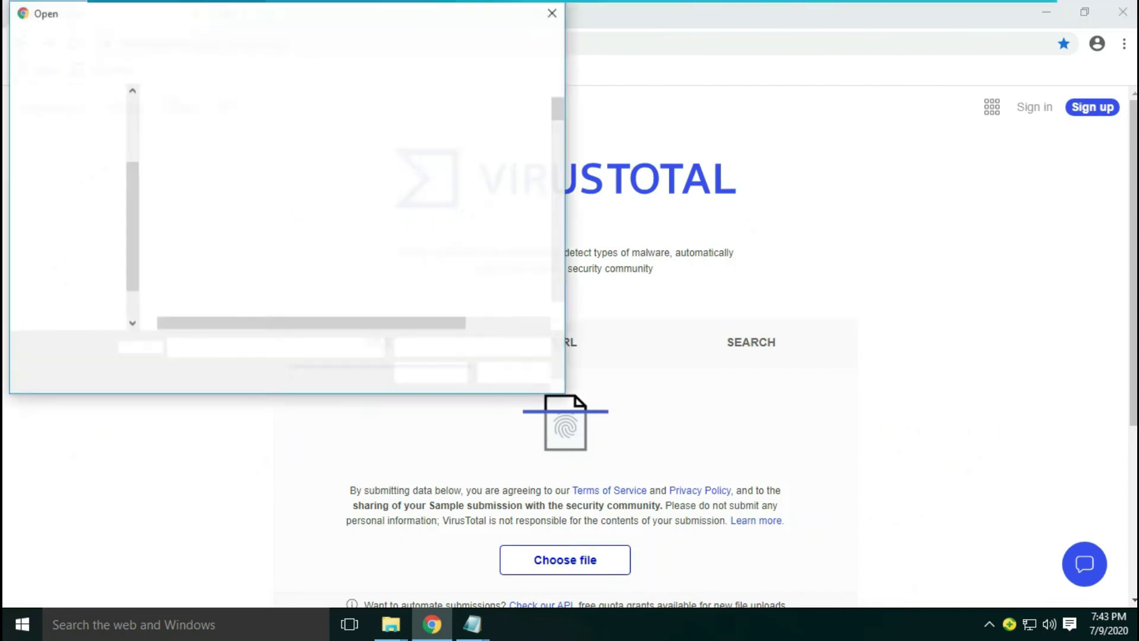
scroll(267, 202, "down", 15)
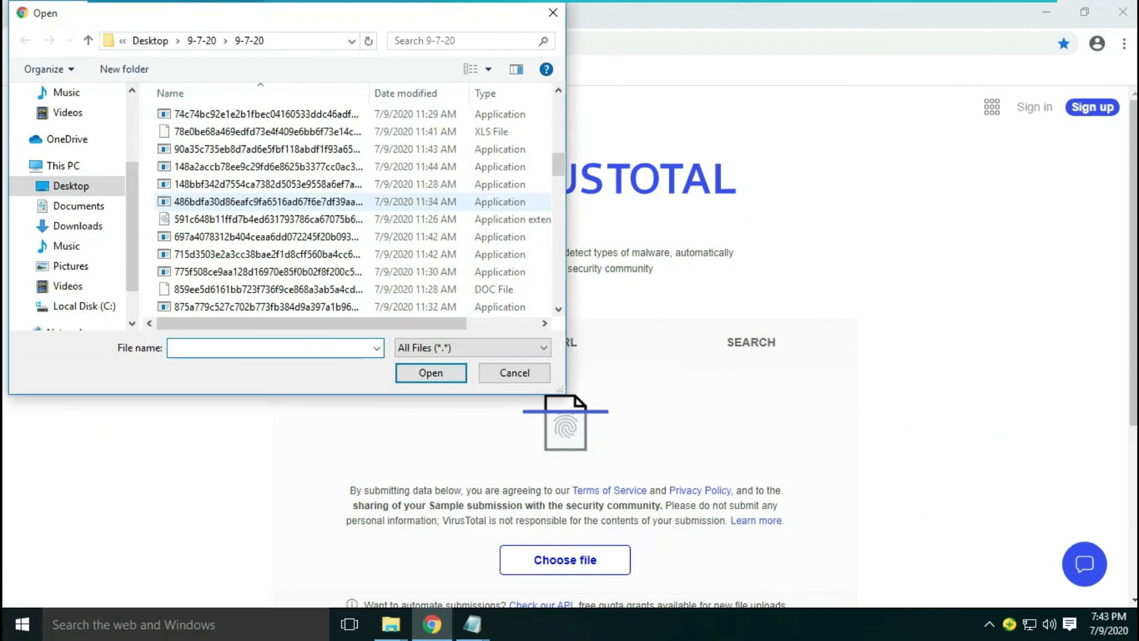
scroll(267, 202, "down", 12)
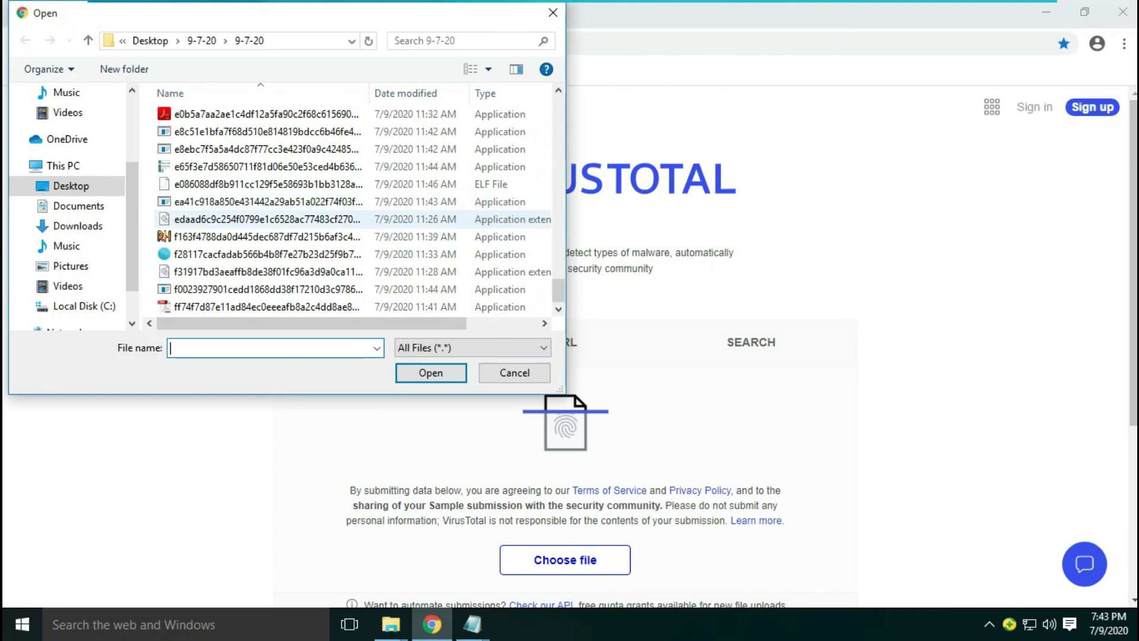
left_click(267, 184)
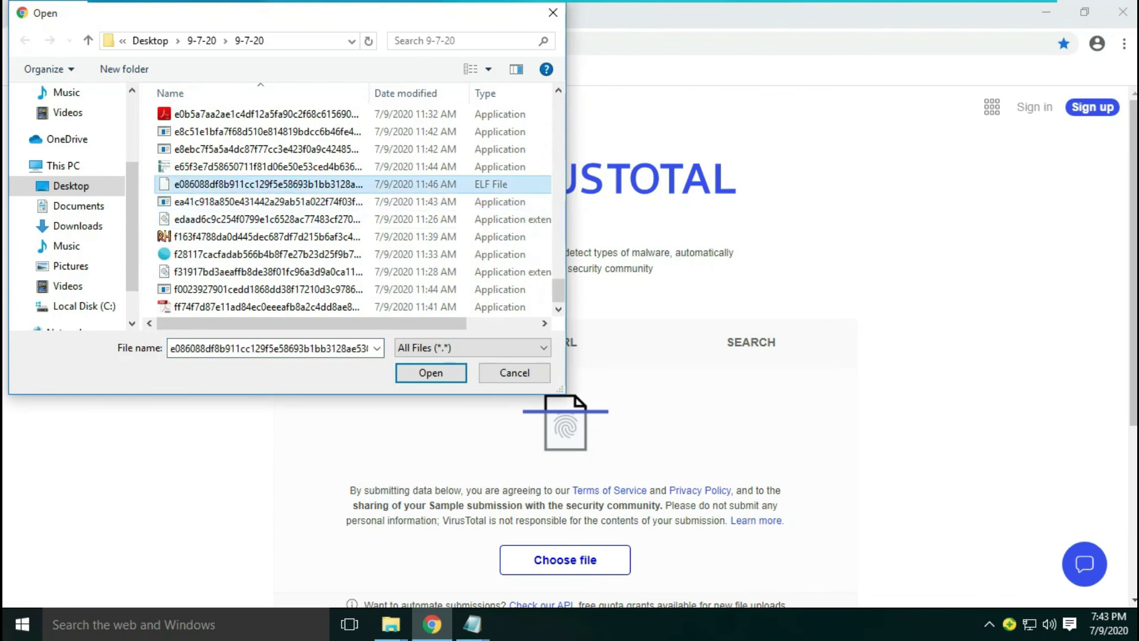
left_click(430, 372)
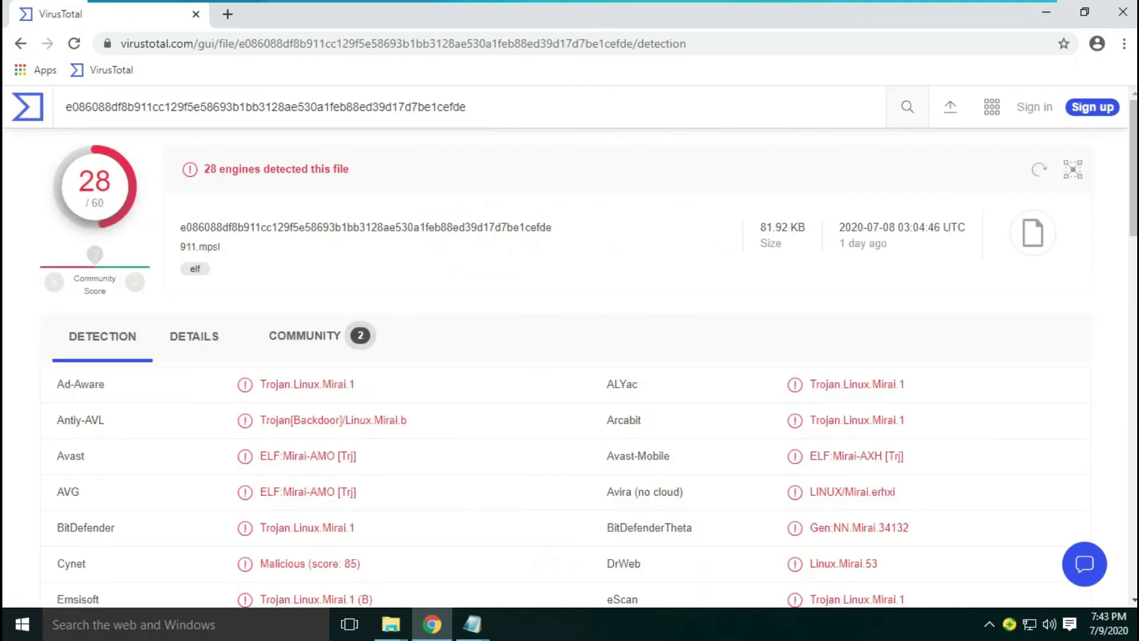
Highlight the 28-engine heading and the Avast-Mobile, Avast, AVG, BitDefender and BitDefenderTheta results.
left_click_drag(204, 168, 349, 168)
scroll(587, 355, "down", 1)
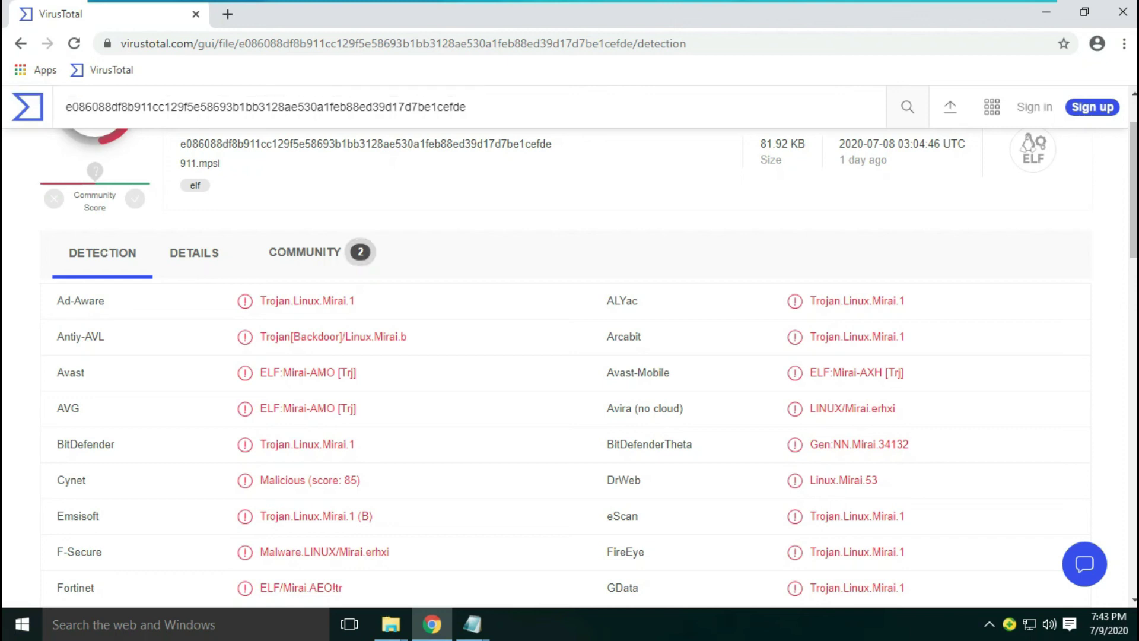
left_click_drag(606, 372, 669, 372)
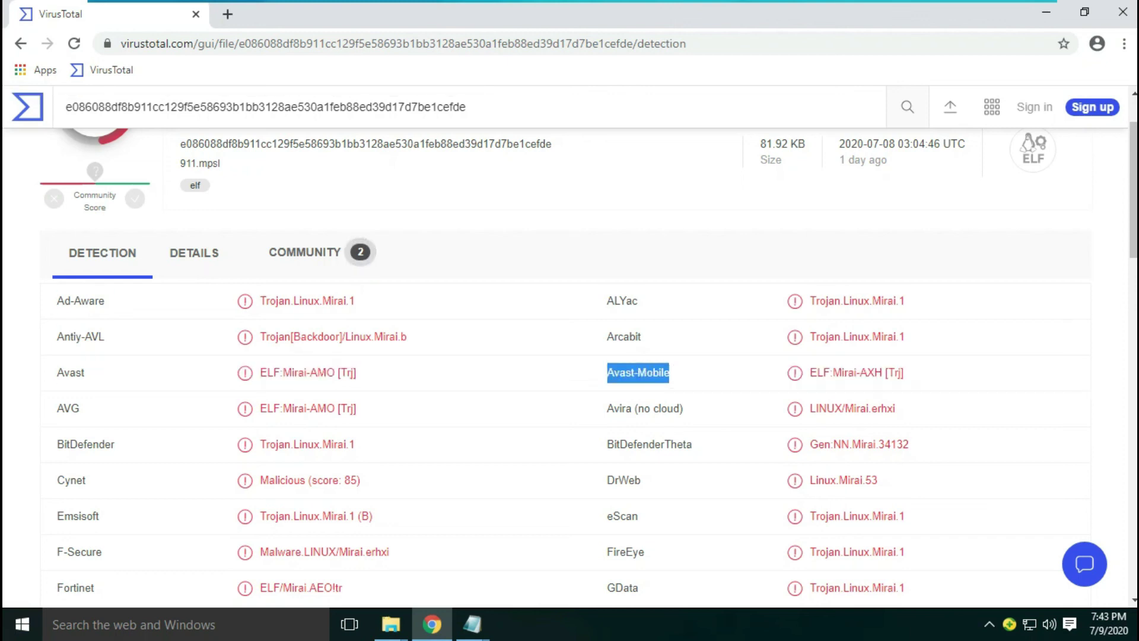
left_click_drag(57, 372, 84, 372)
scroll(84, 372, "down", 1)
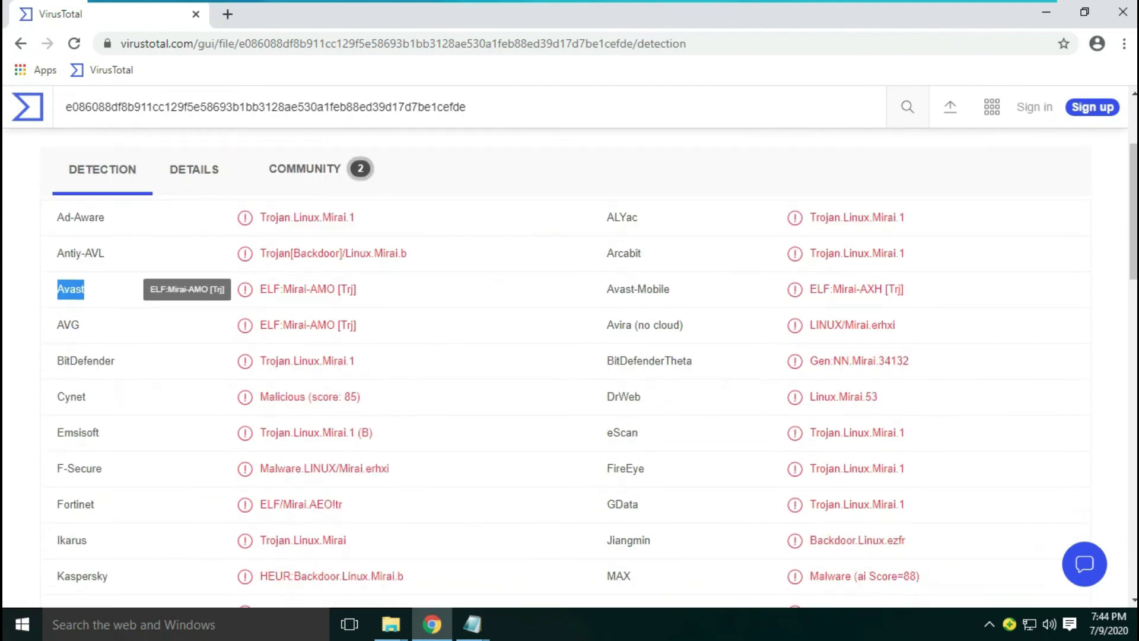
left_click_drag(614, 324, 635, 325)
left_click_drag(57, 324, 111, 361)
left_click_drag(606, 361, 691, 361)
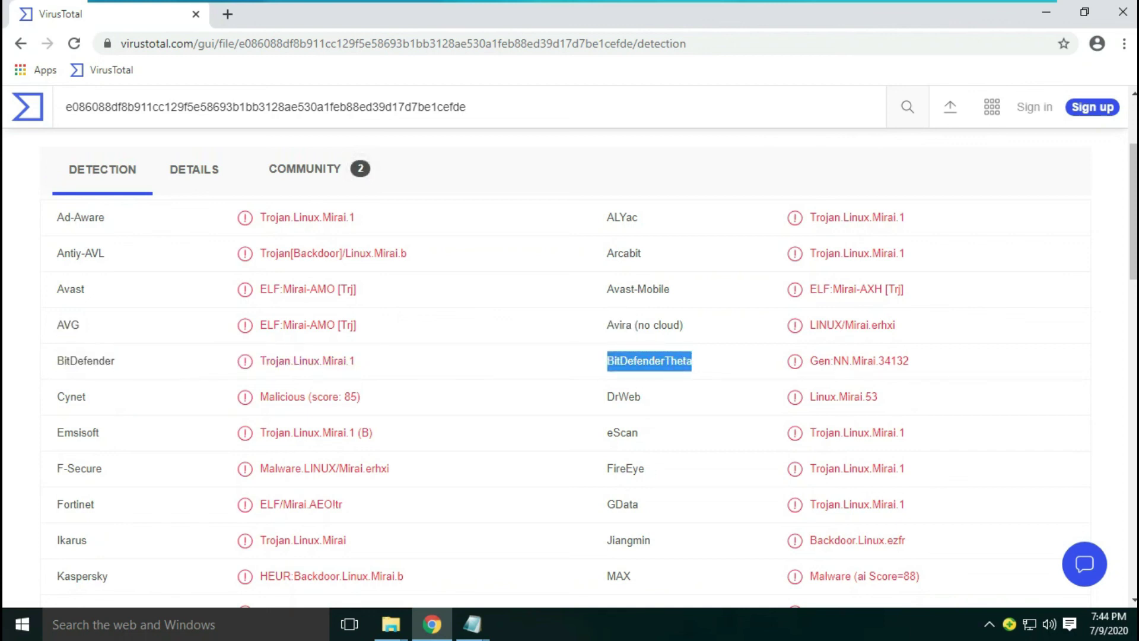
Highlight the eScan, Emsisoft, McAfee, Kaspersky and TrendMicro detections, then go back to the upload page.
scroll(691, 361, "down", 2)
left_click_drag(613, 313, 641, 313)
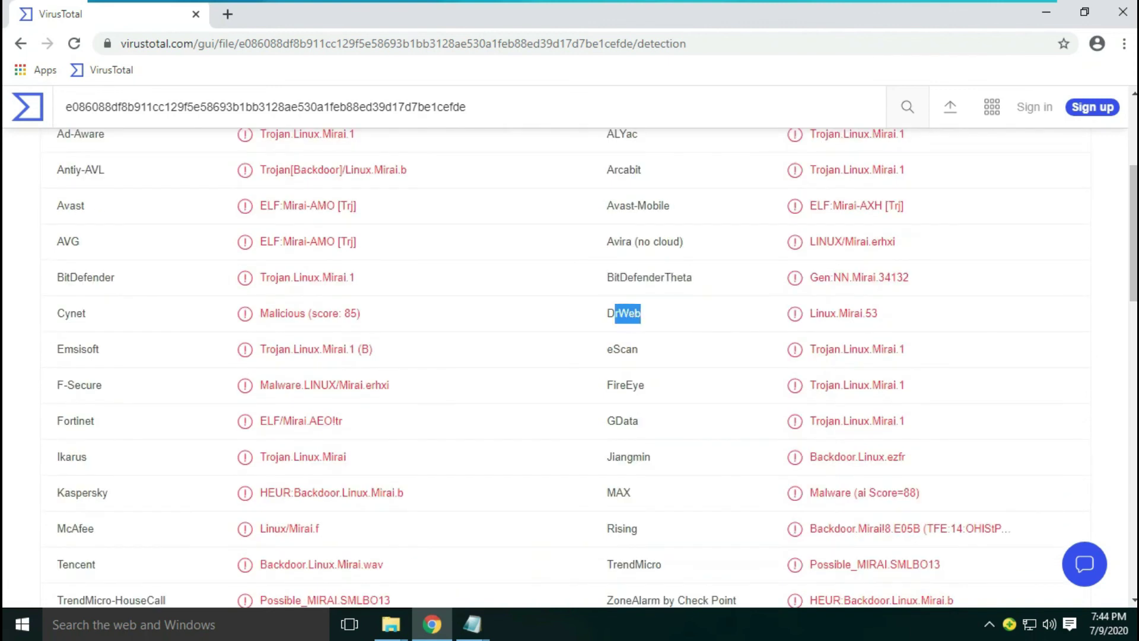
left_click_drag(607, 349, 637, 349)
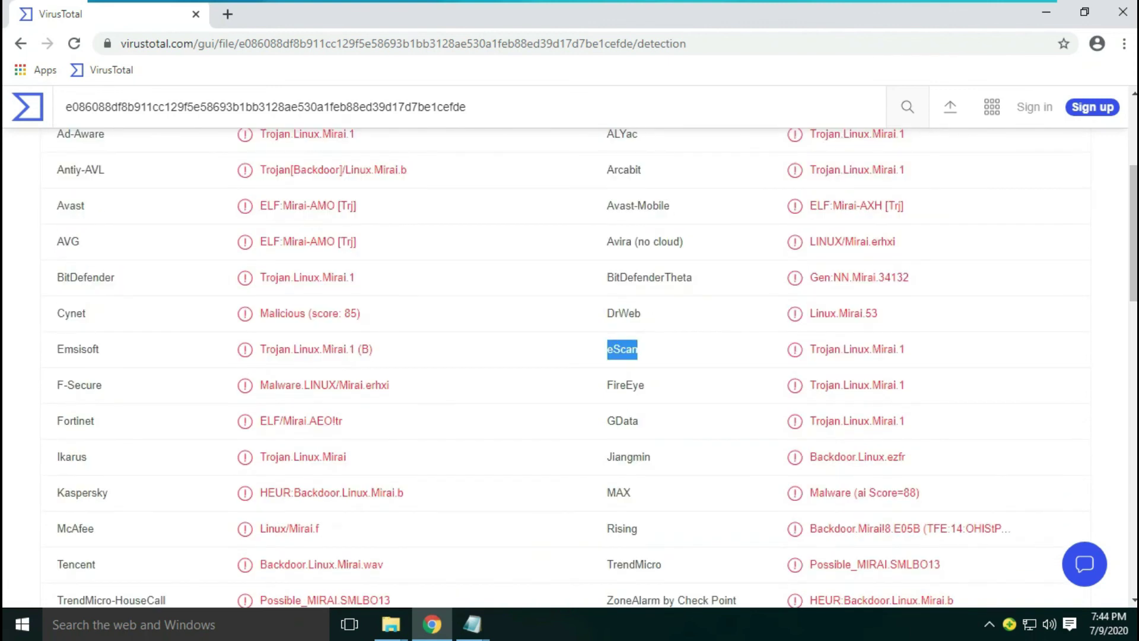
left_click_drag(57, 349, 92, 349)
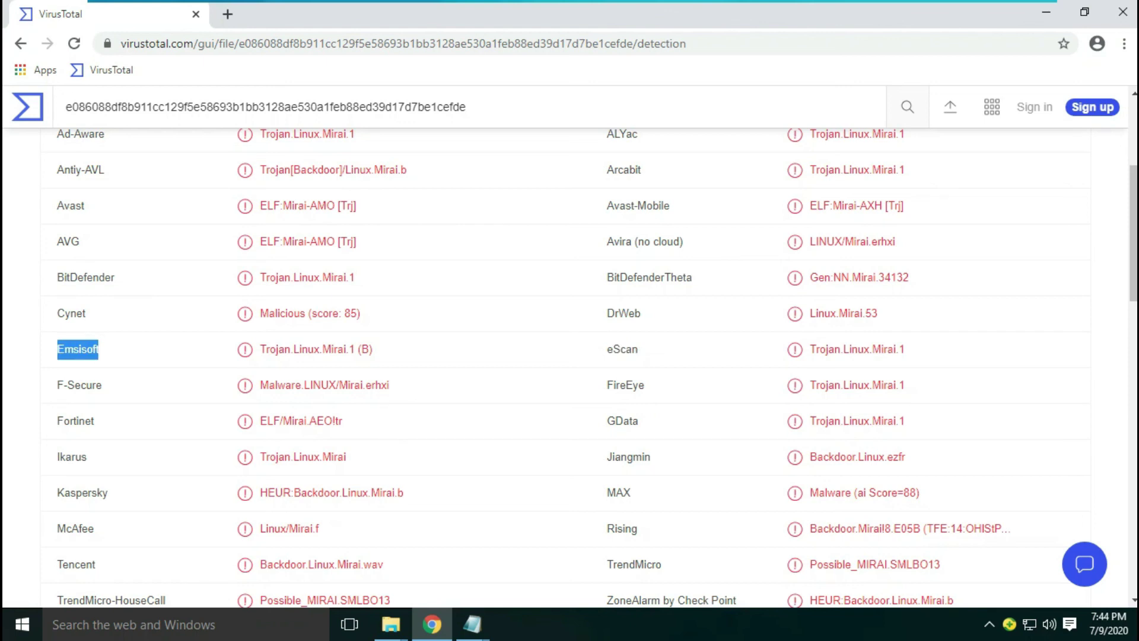
scroll(532, 367, "down", 4)
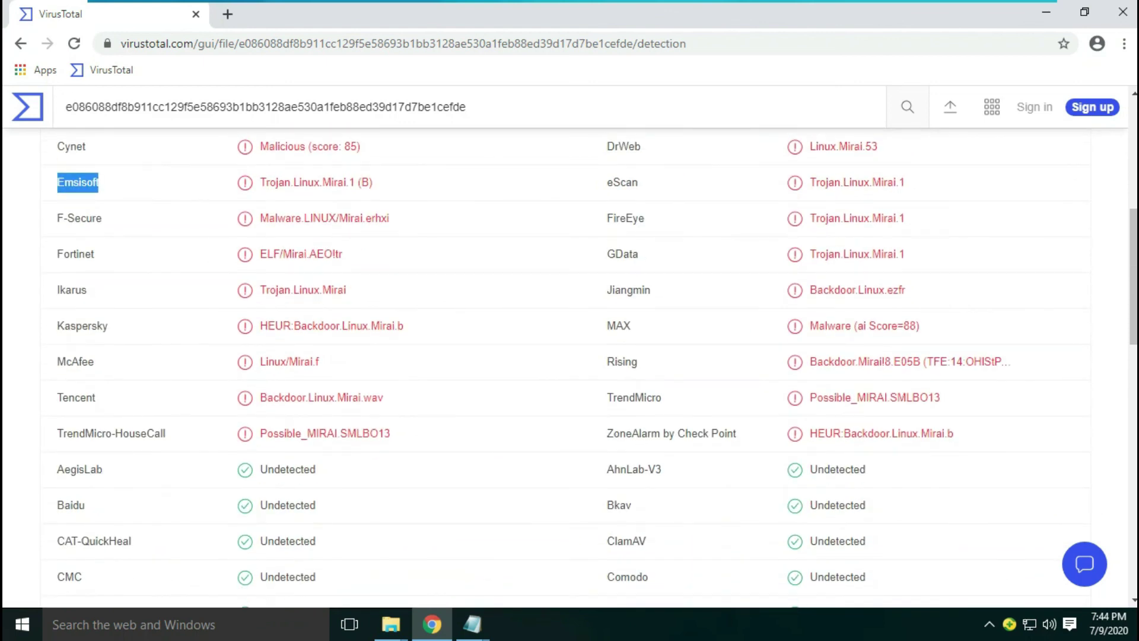
double_click(75, 361)
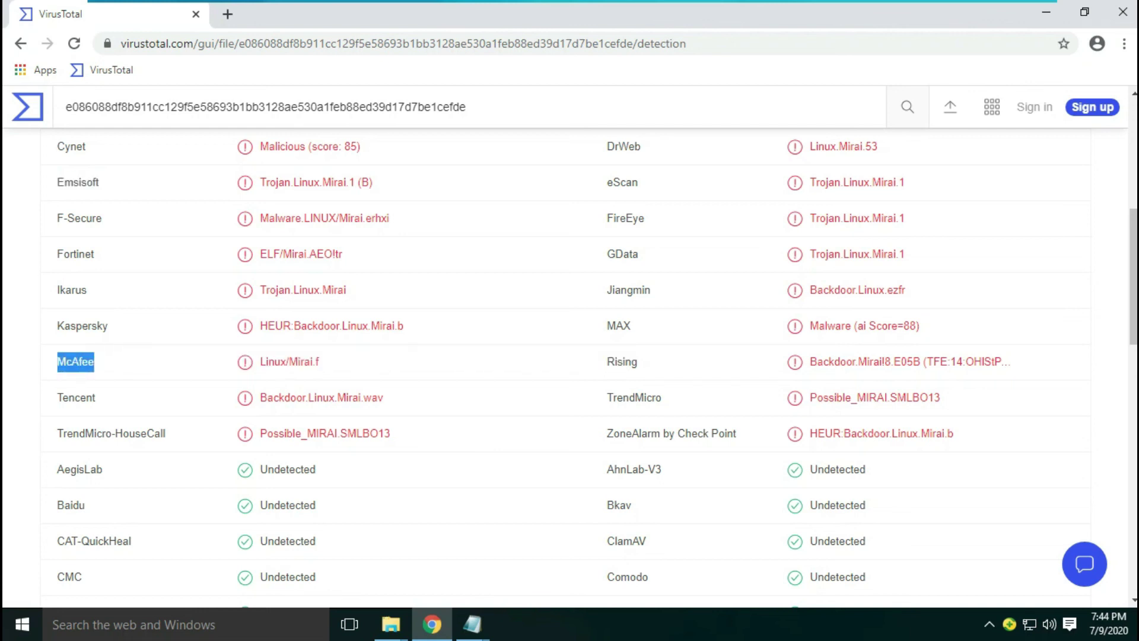
left_click_drag(57, 320, 57, 138)
double_click(82, 326)
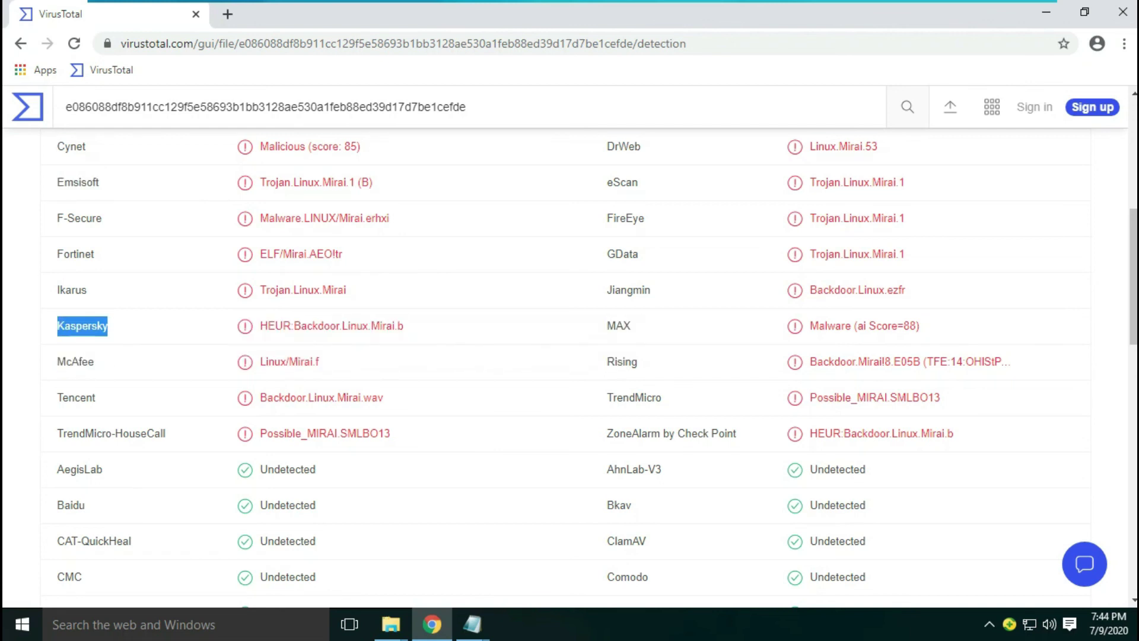
double_click(632, 397)
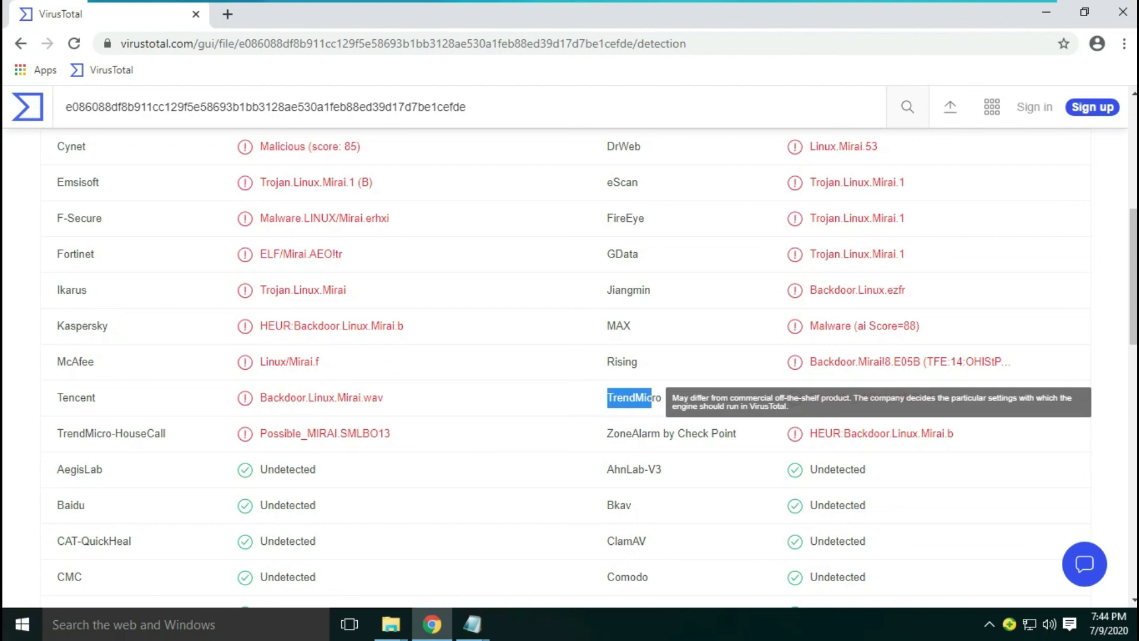
left_click(320, 398)
scroll(321, 397, "up", 7)
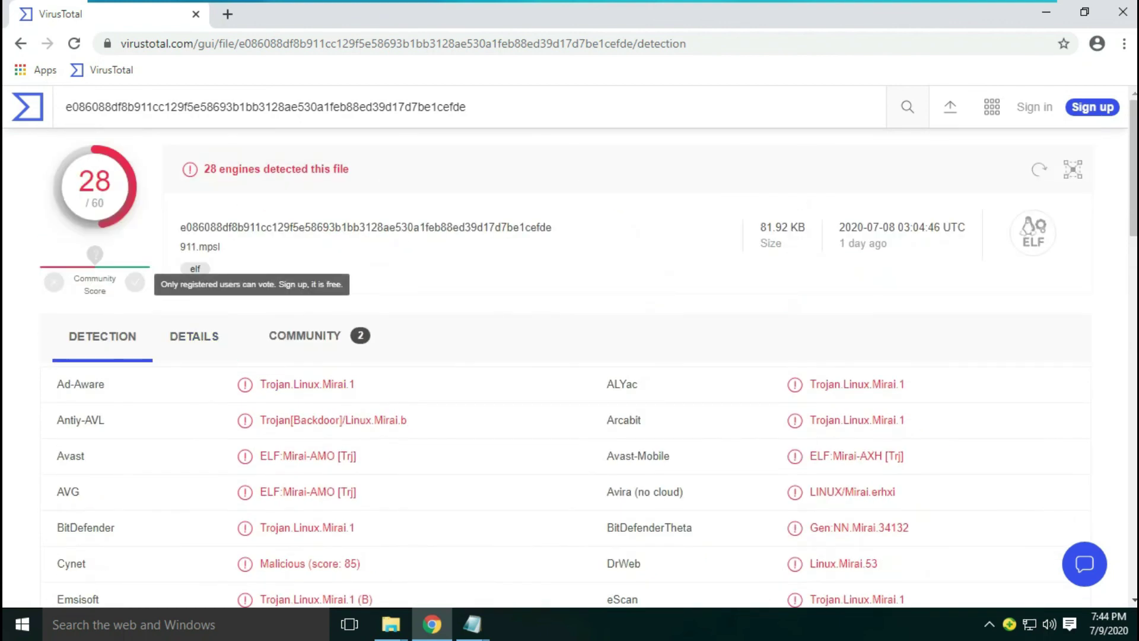
left_click(20, 43)
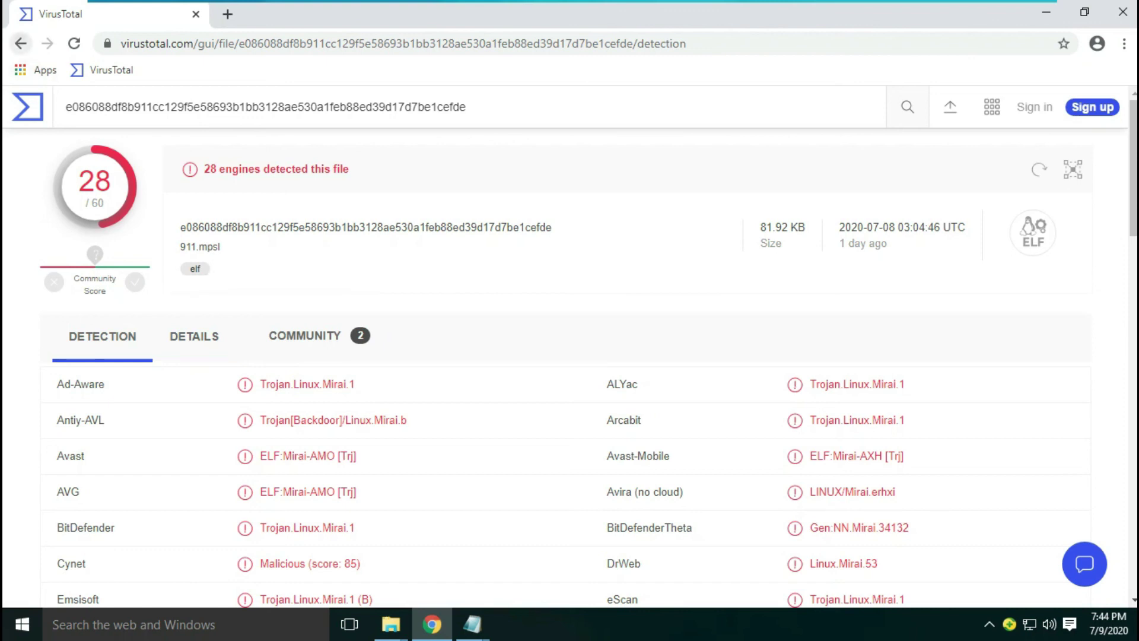
Upload the 4f970fe5… DOC sample from the 9-7-20 folder after widening the Name column to confirm it.
left_click(565, 560)
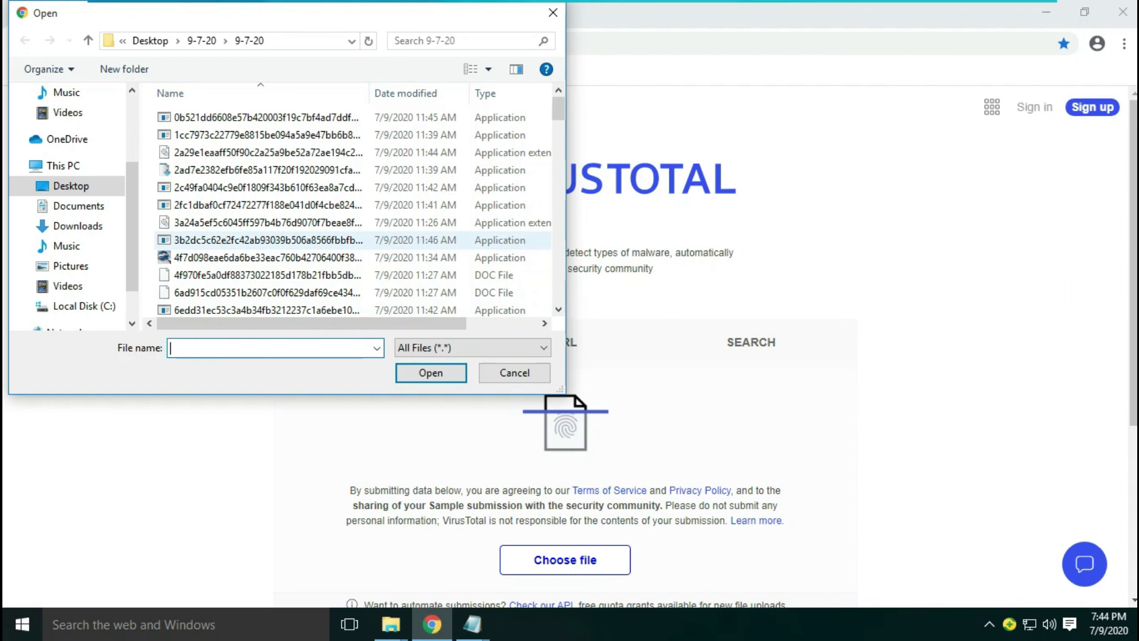
left_click(267, 274)
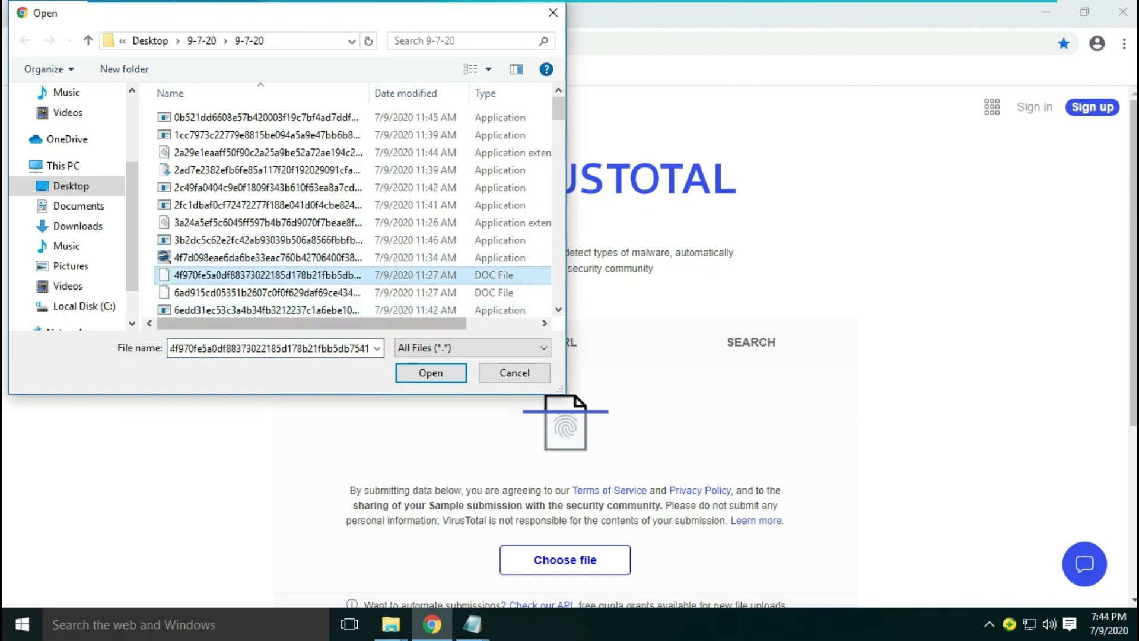
scroll(347, 208, "right", 3)
scroll(347, 207, "left", 1)
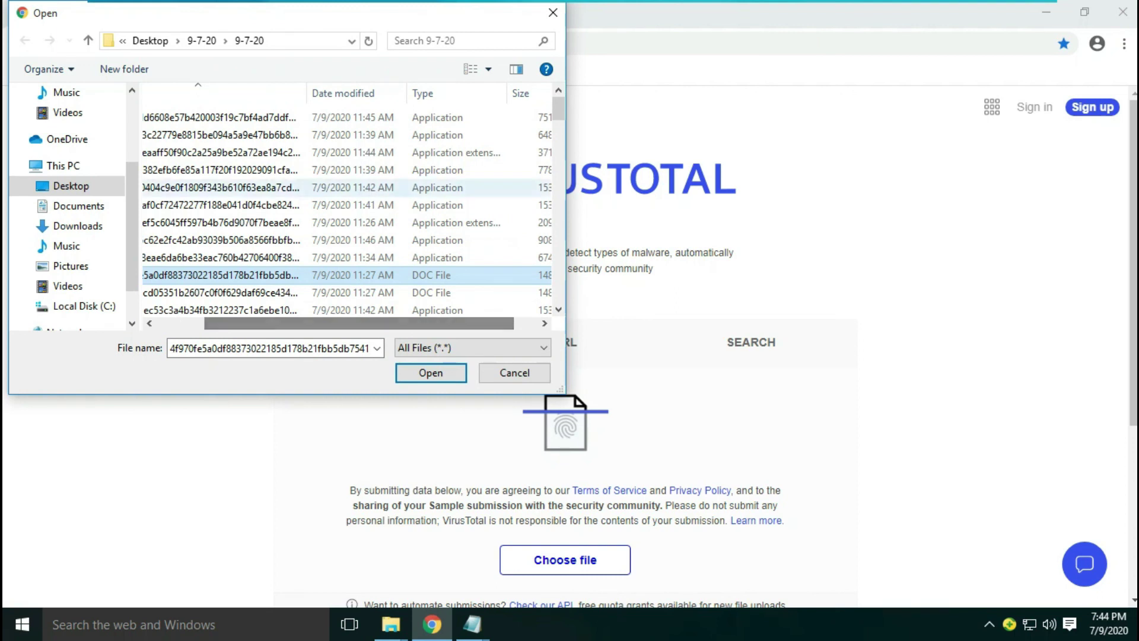
left_click_drag(306, 94, 490, 93)
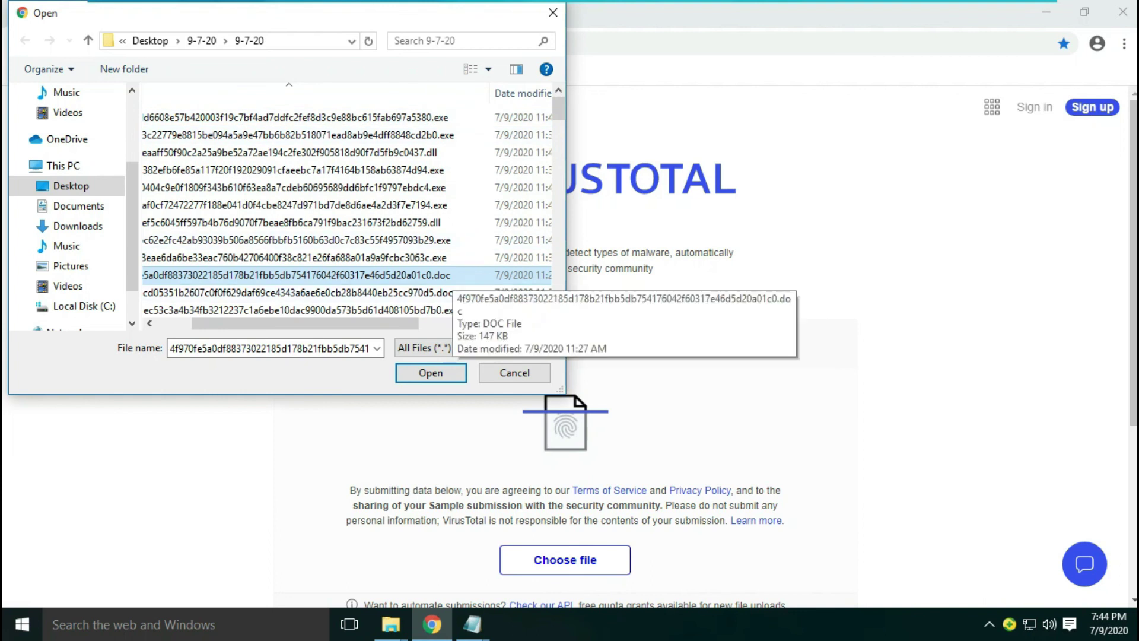
left_click(431, 373)
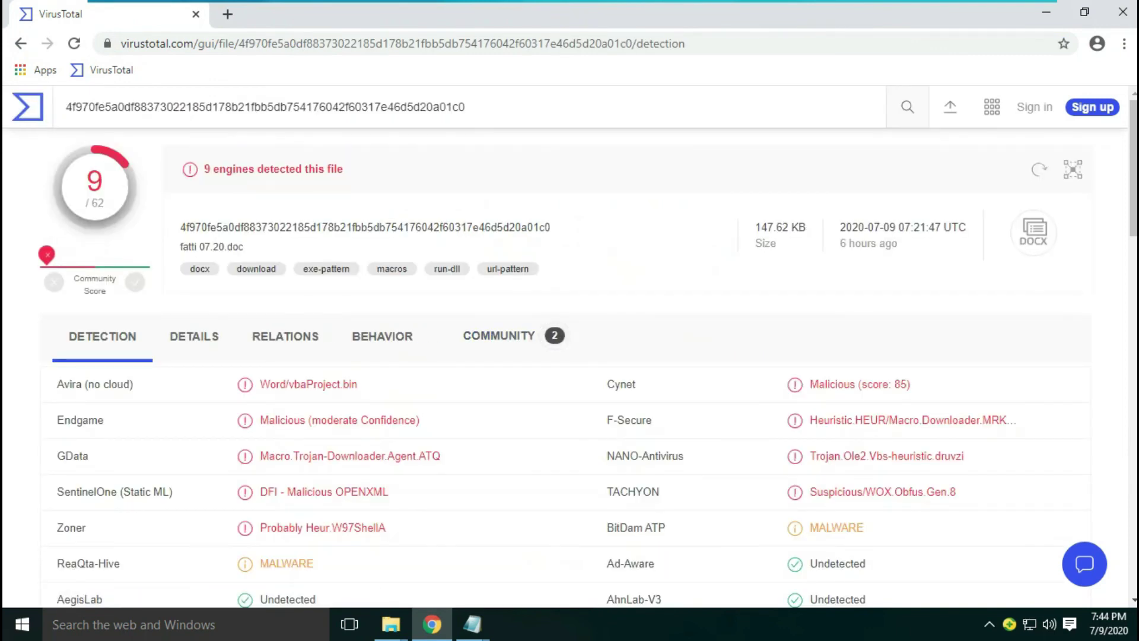
Scroll the fatti 07.20.doc 9/62 results, highlight the Avira row, and return to the upload page.
scroll(308, 300, "down", 2)
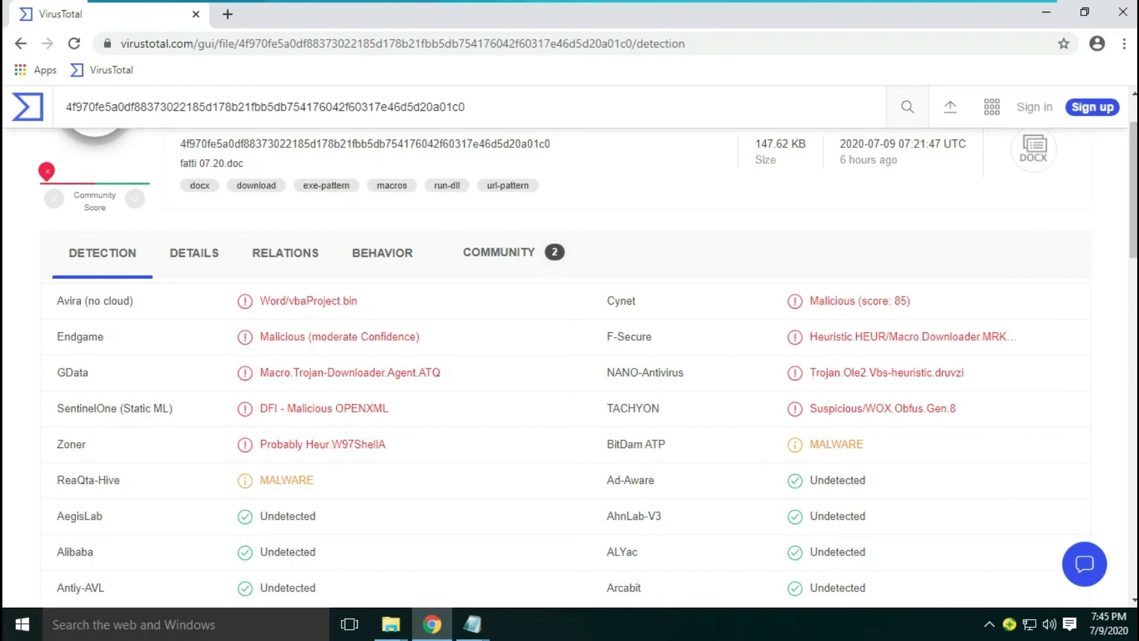
left_click_drag(57, 300, 100, 300)
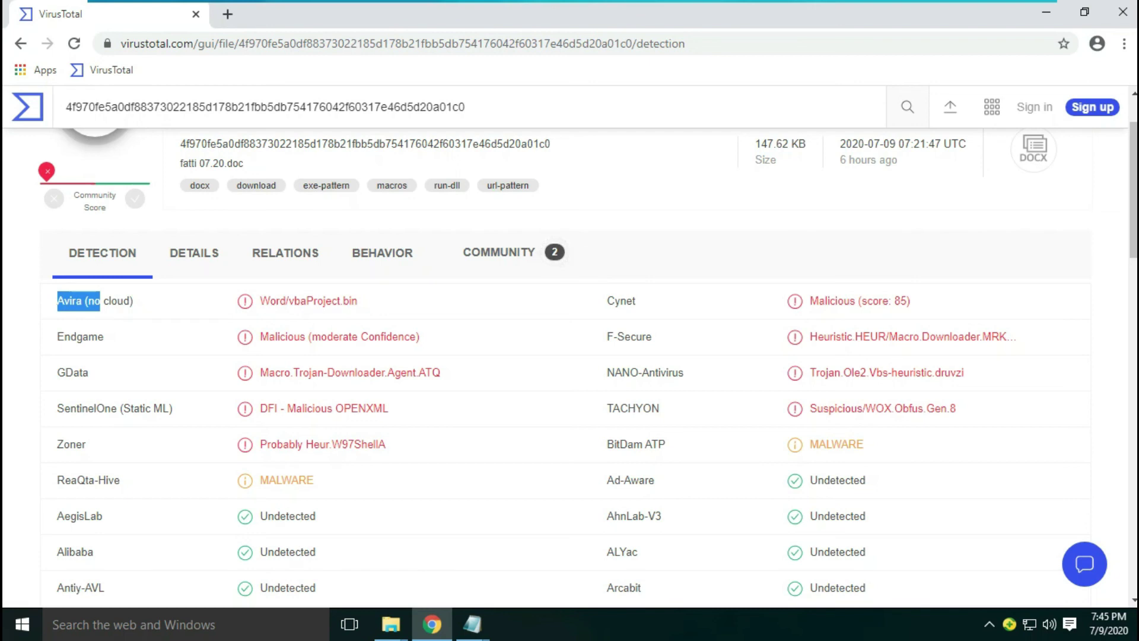
scroll(570, 356, "down", 6)
scroll(569, 355, "up", 7)
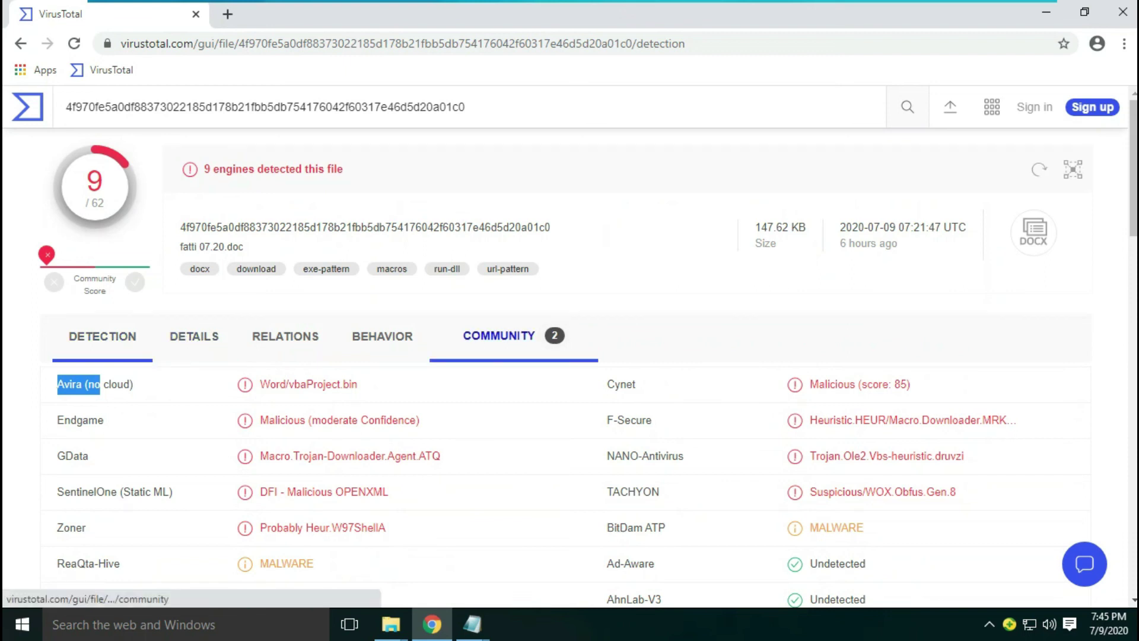
left_click(21, 43)
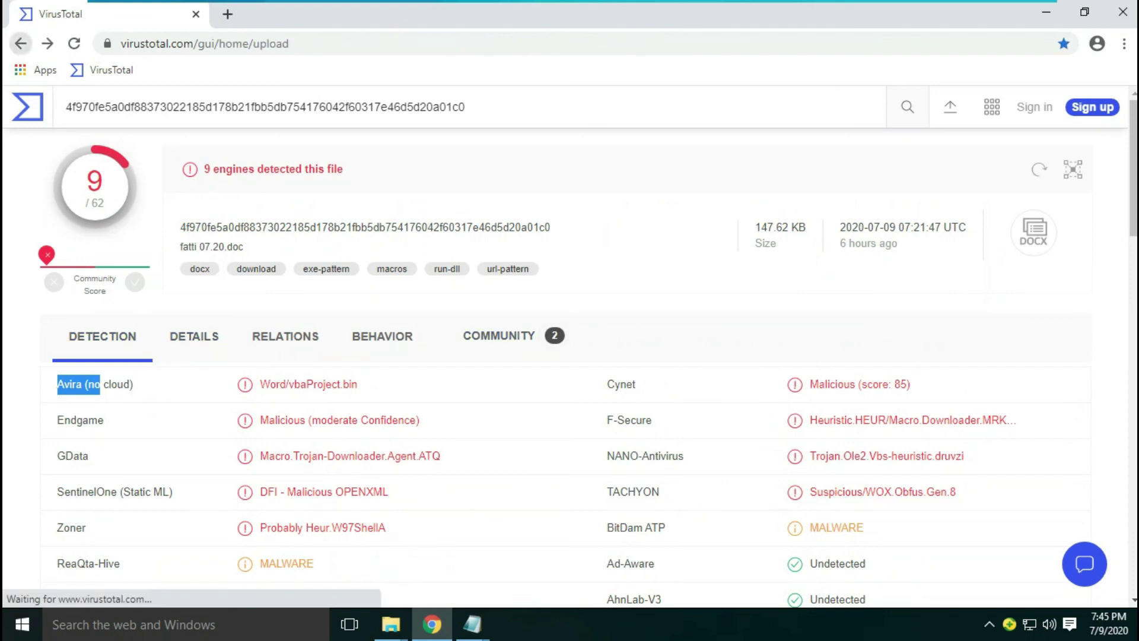